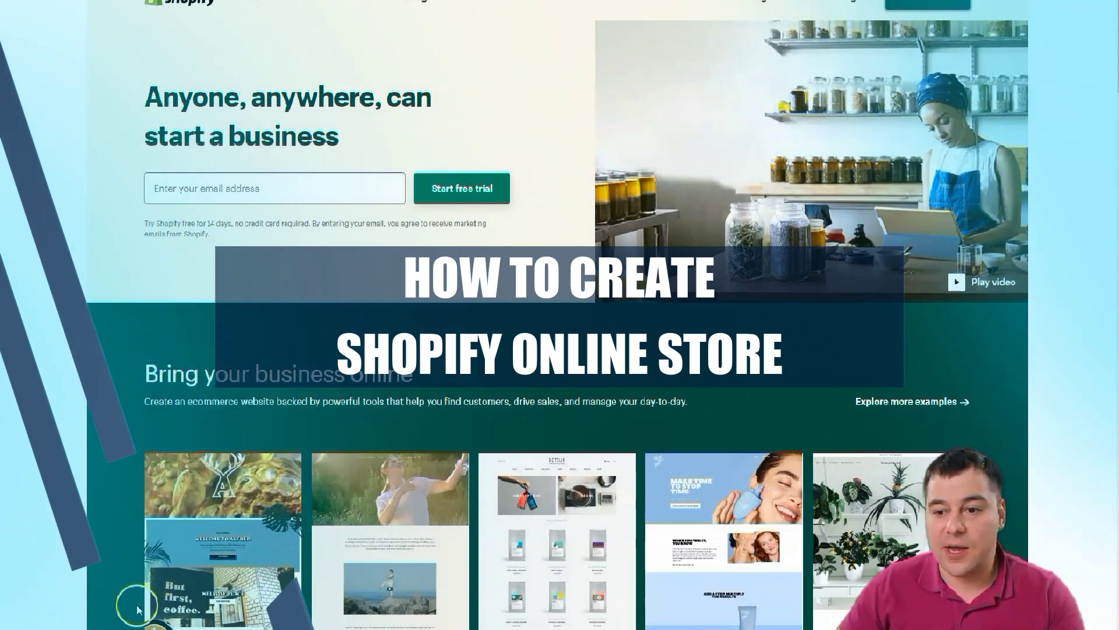
Examine the Shopify landing page, from the example stores and selling features down to the support options and free trial offer
scroll(111, 618, down, 3)
scroll(116, 625, down, 10)
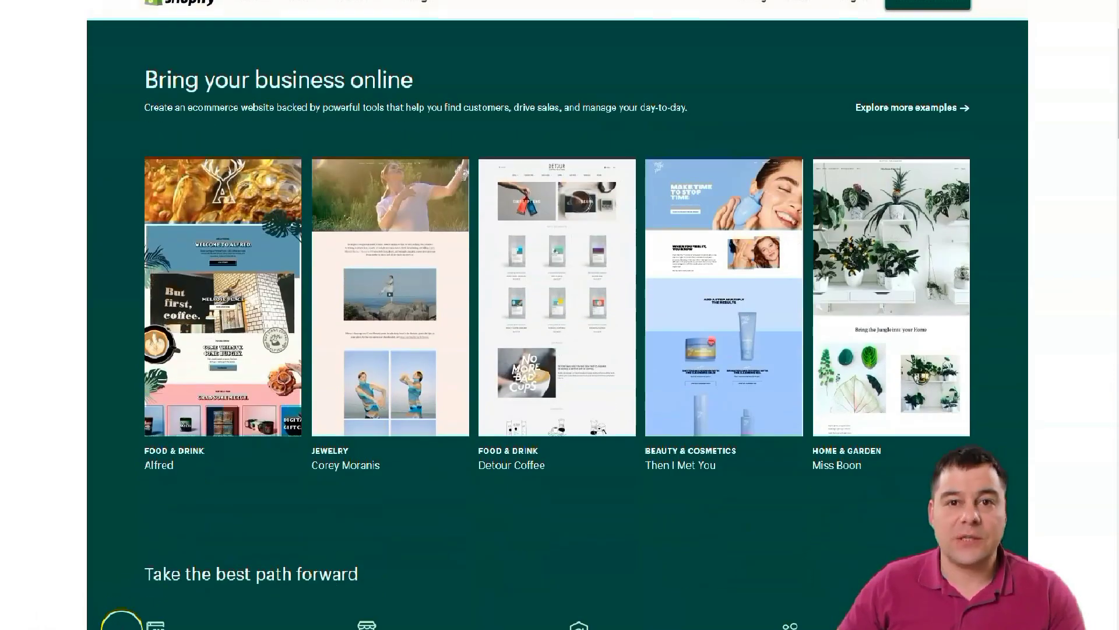
scroll(146, 618, down, 13)
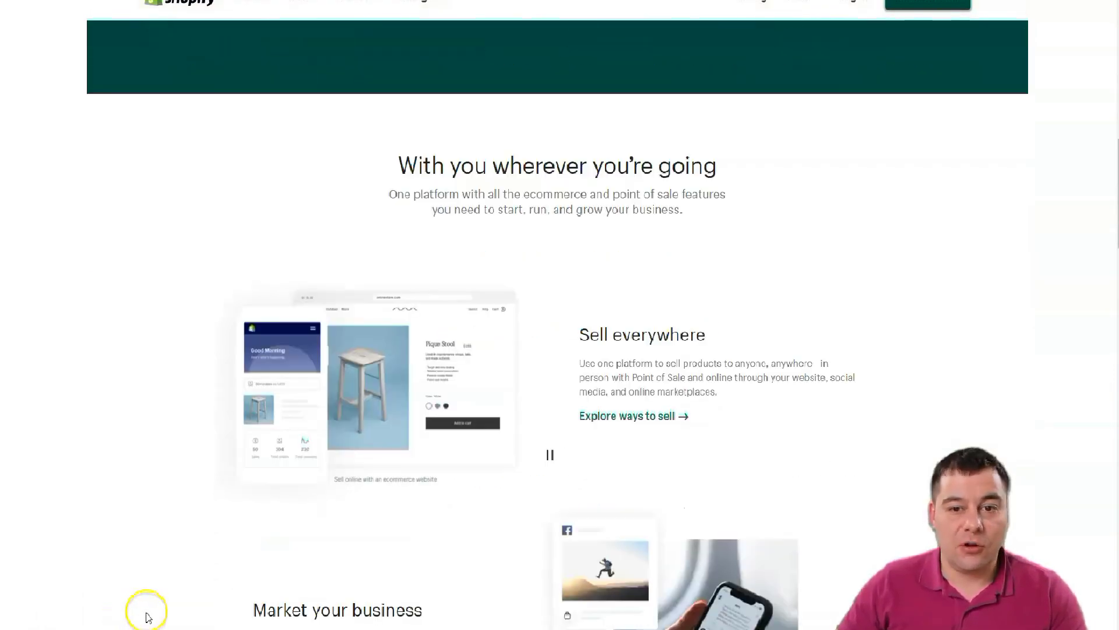
scroll(148, 616, down, 7)
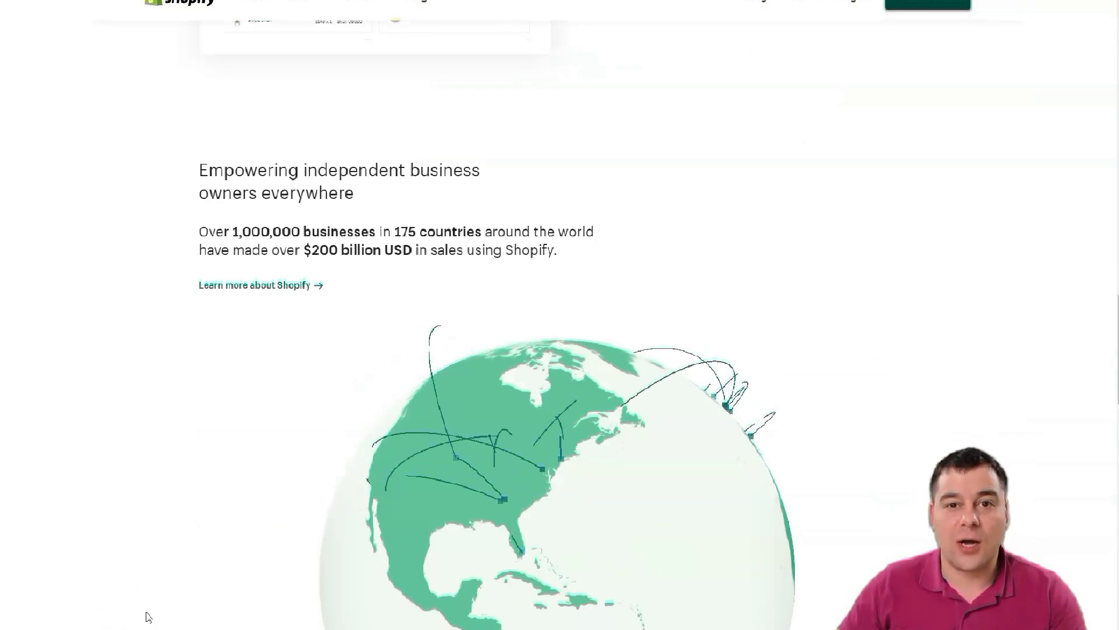
scroll(148, 616, down, 2)
scroll(150, 616, down, 11)
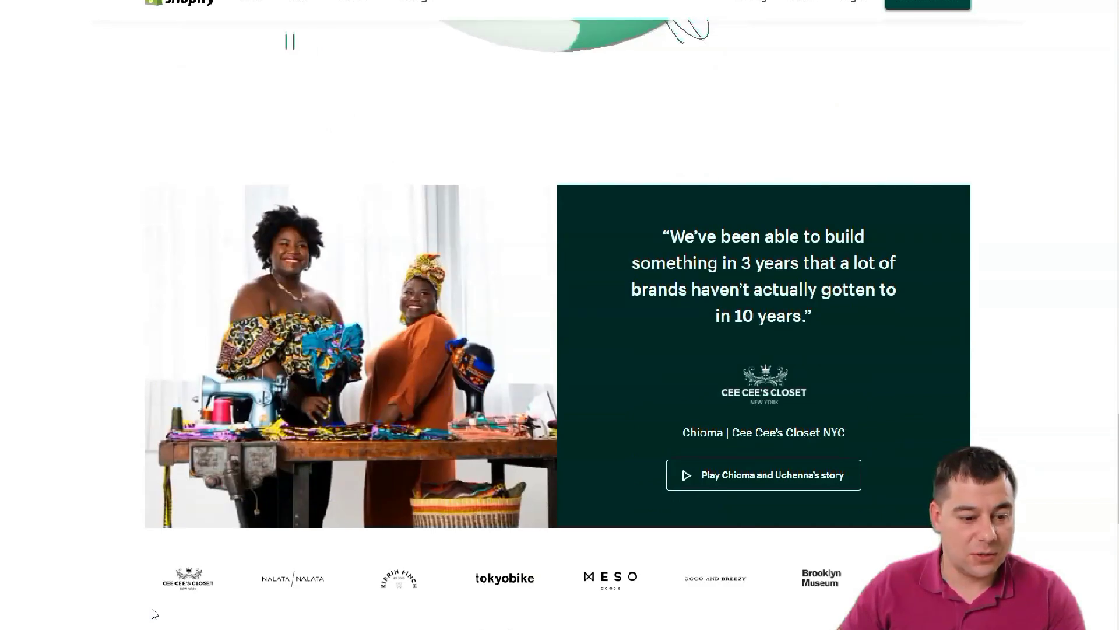
scroll(155, 613, down, 8)
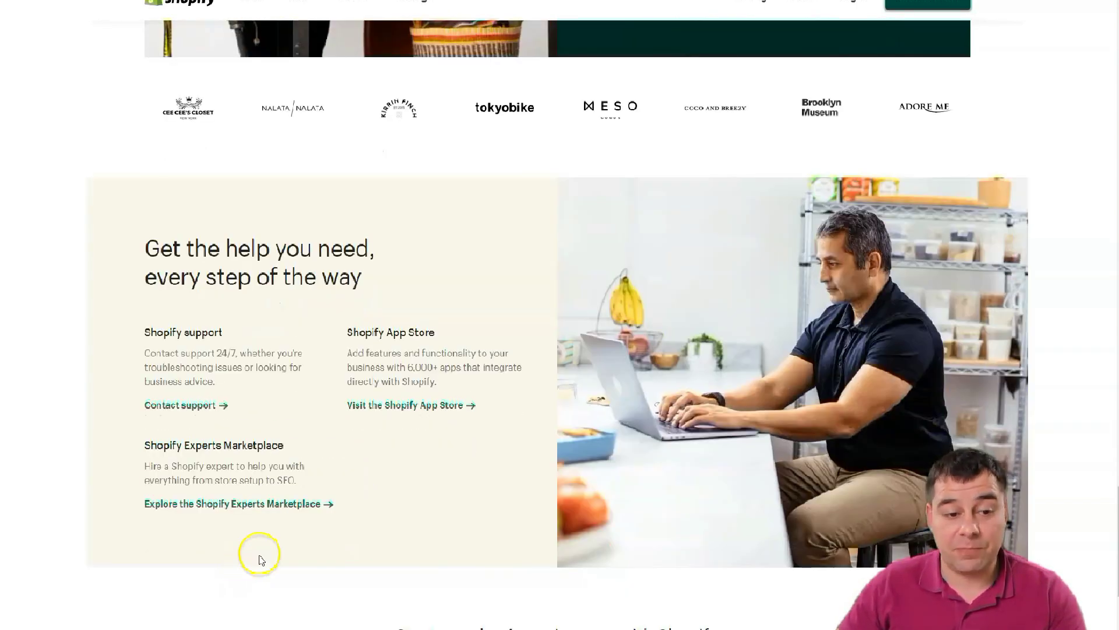
scroll(478, 452, down, 6)
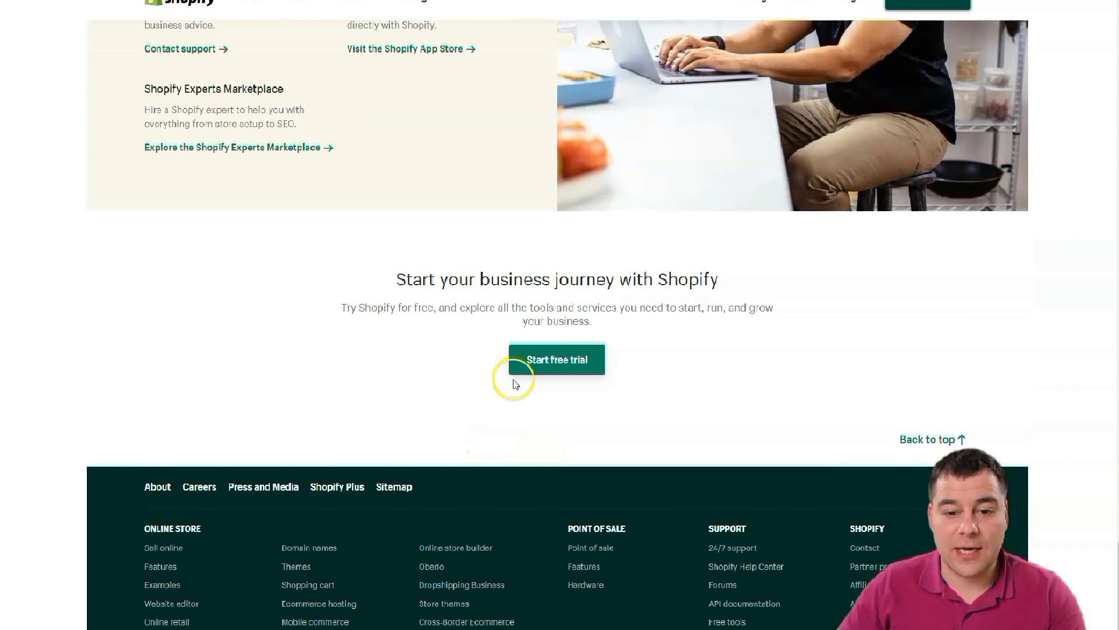
scroll(514, 380, up, 20)
scroll(514, 385, up, 20)
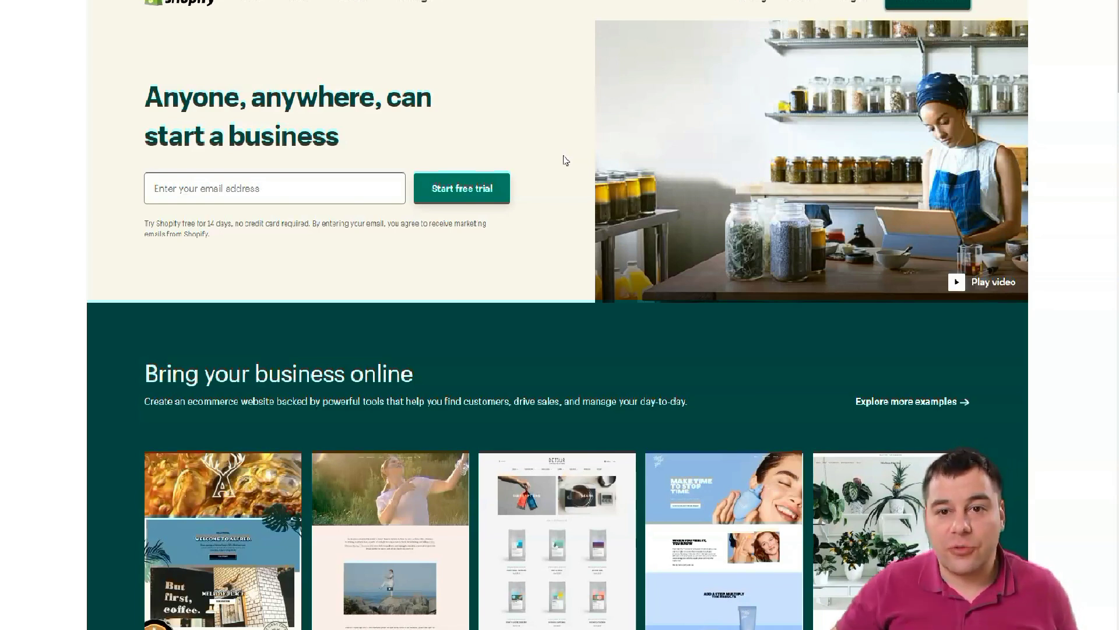
click(559, 162)
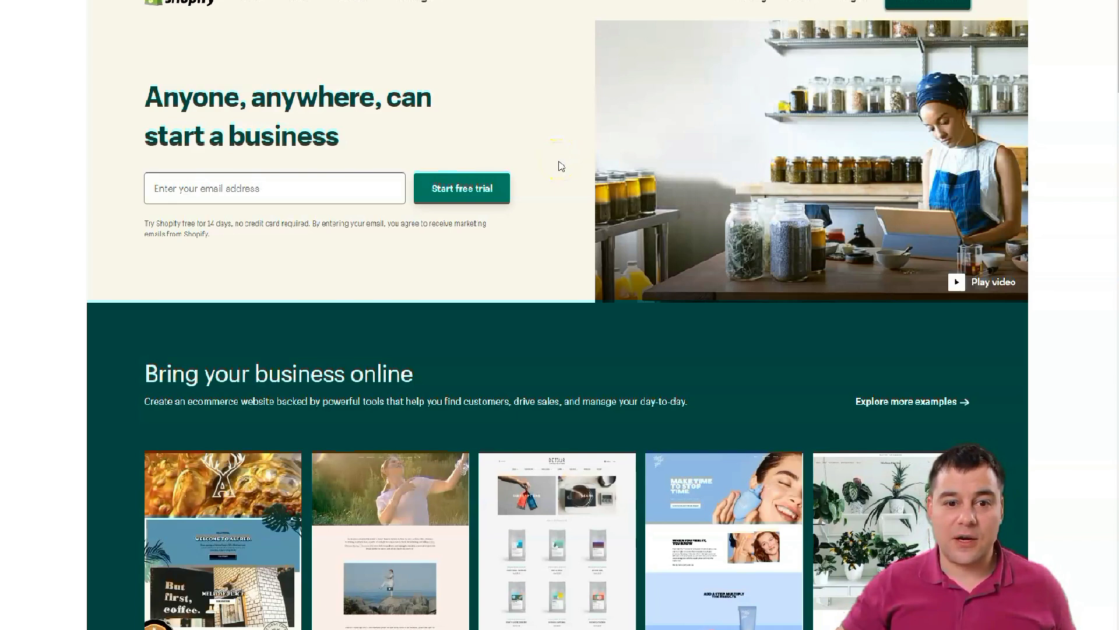
click(554, 161)
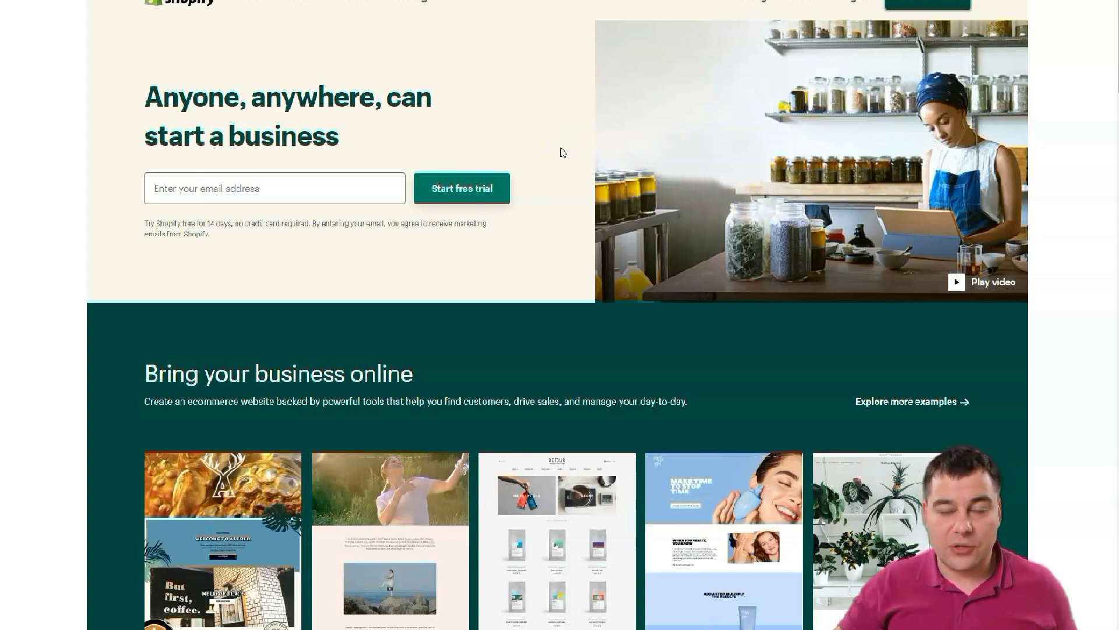
click(572, 140)
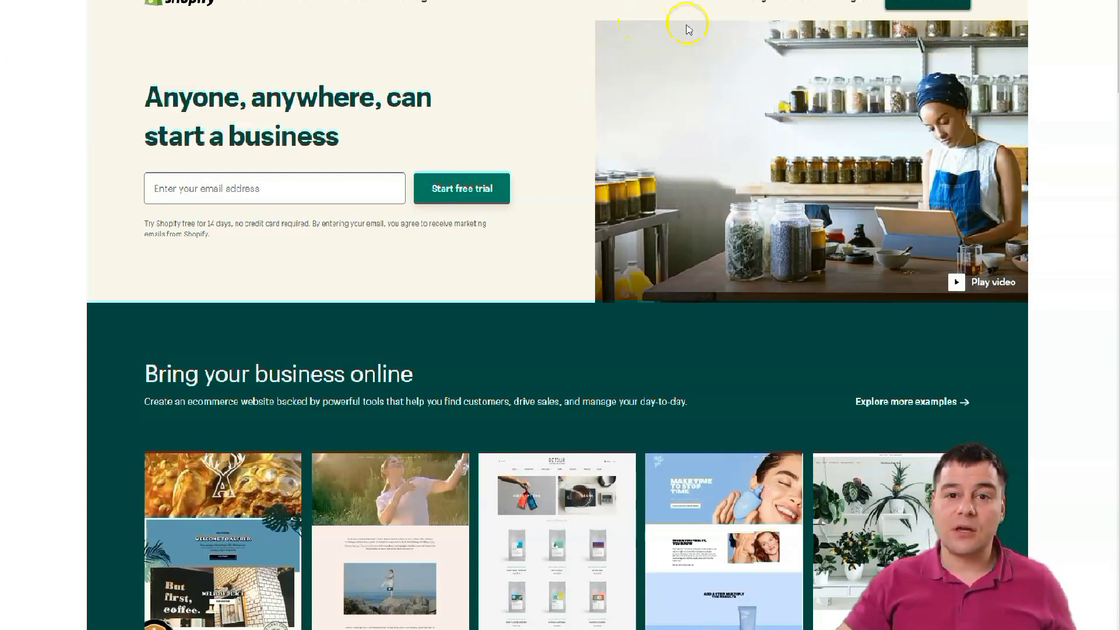
Open the 14-day free trial sign-up form and activate its email address field
click(926, 5)
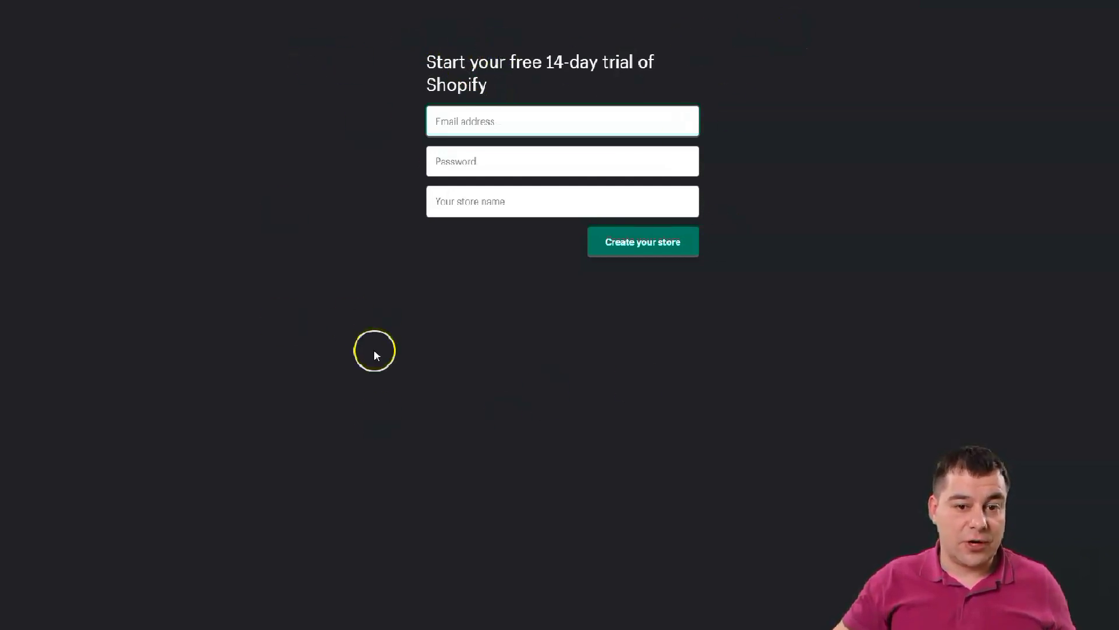
click(501, 119)
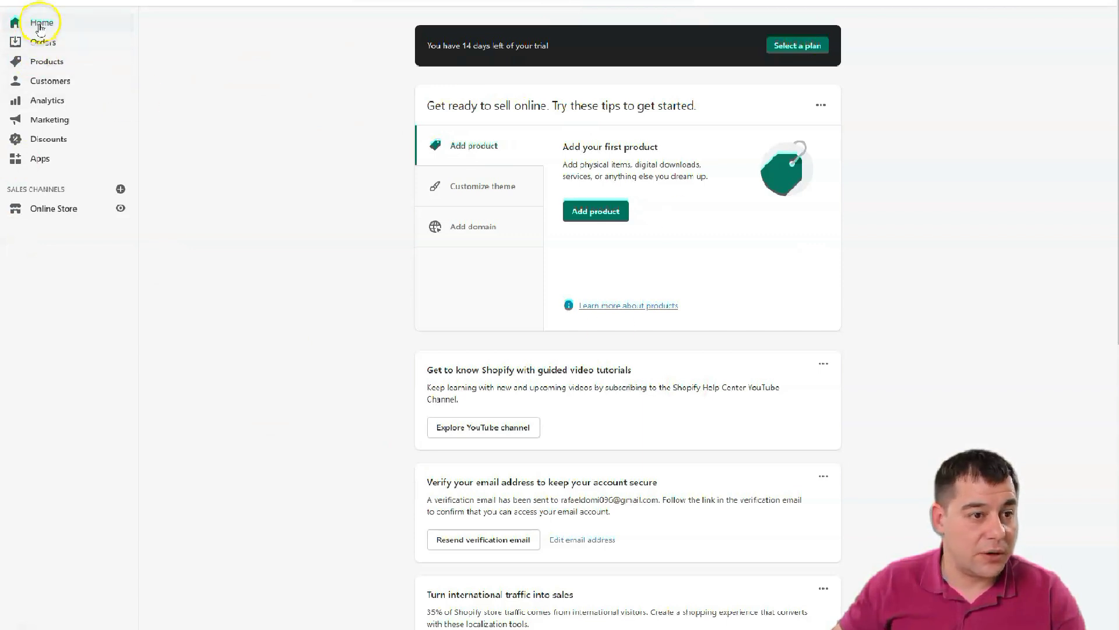
Review the store admin's home page cards and its orders, products and customers sections
scroll(555, 283, down, 10)
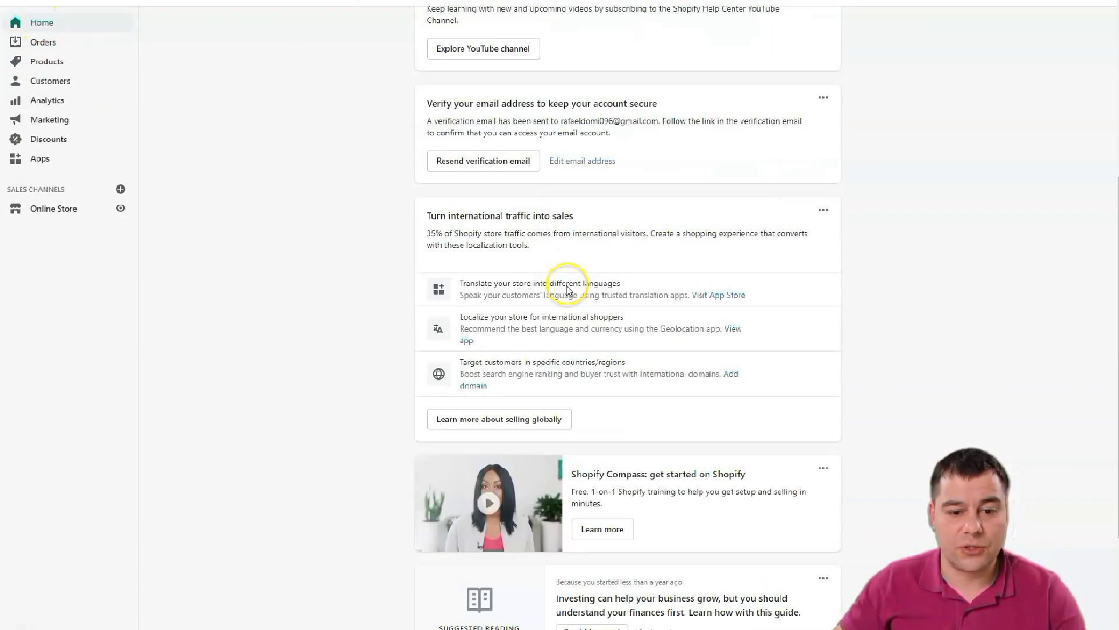
scroll(569, 291, up, 10)
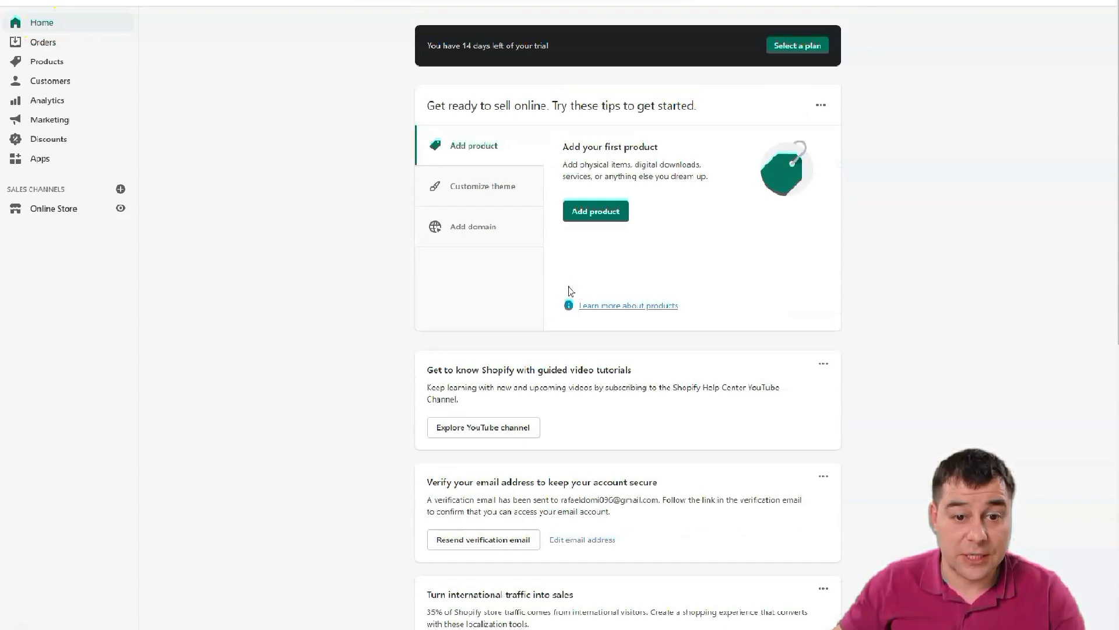
click(38, 44)
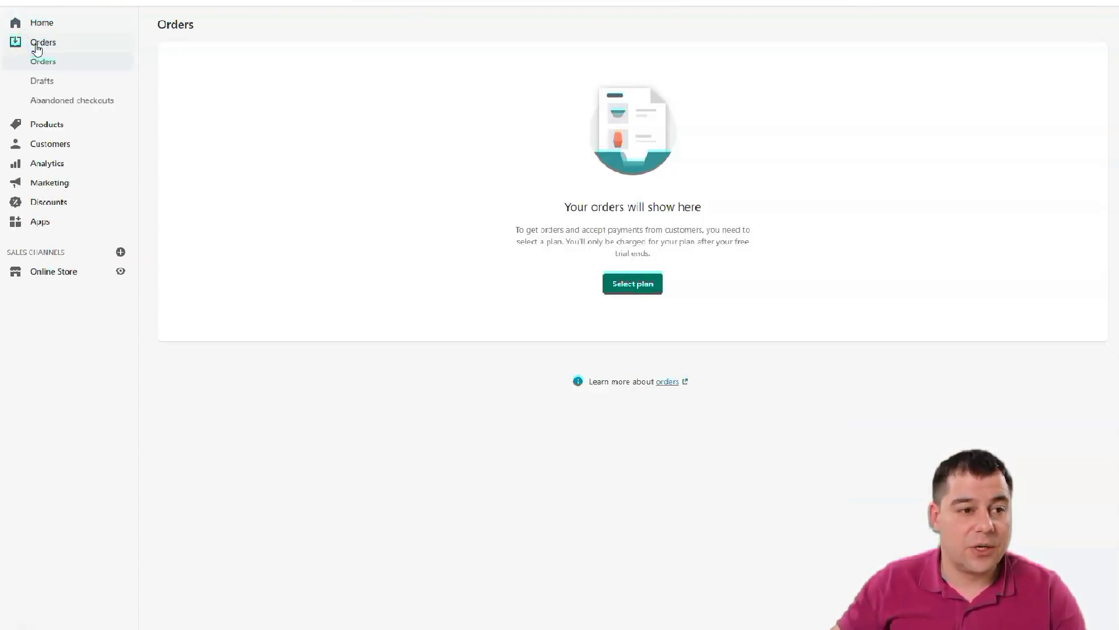
click(45, 54)
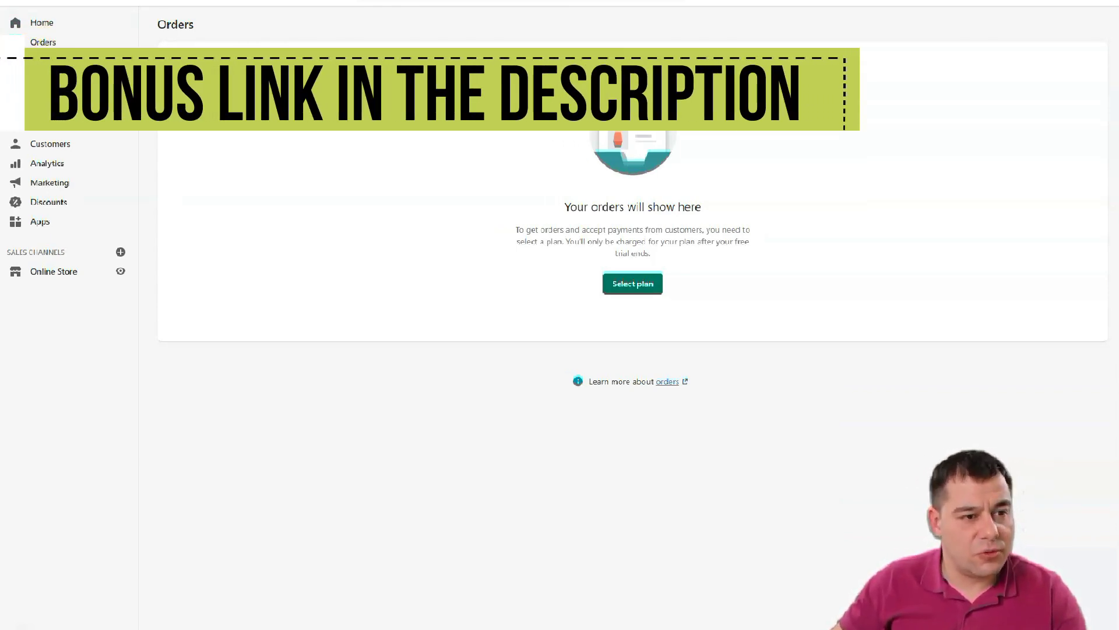
click(43, 119)
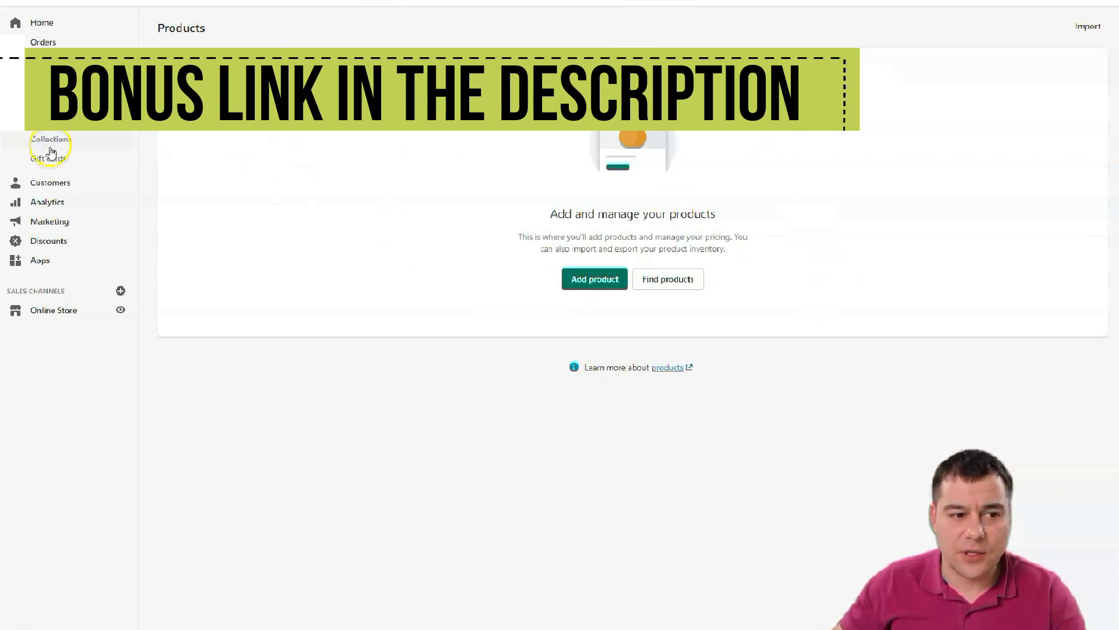
click(40, 181)
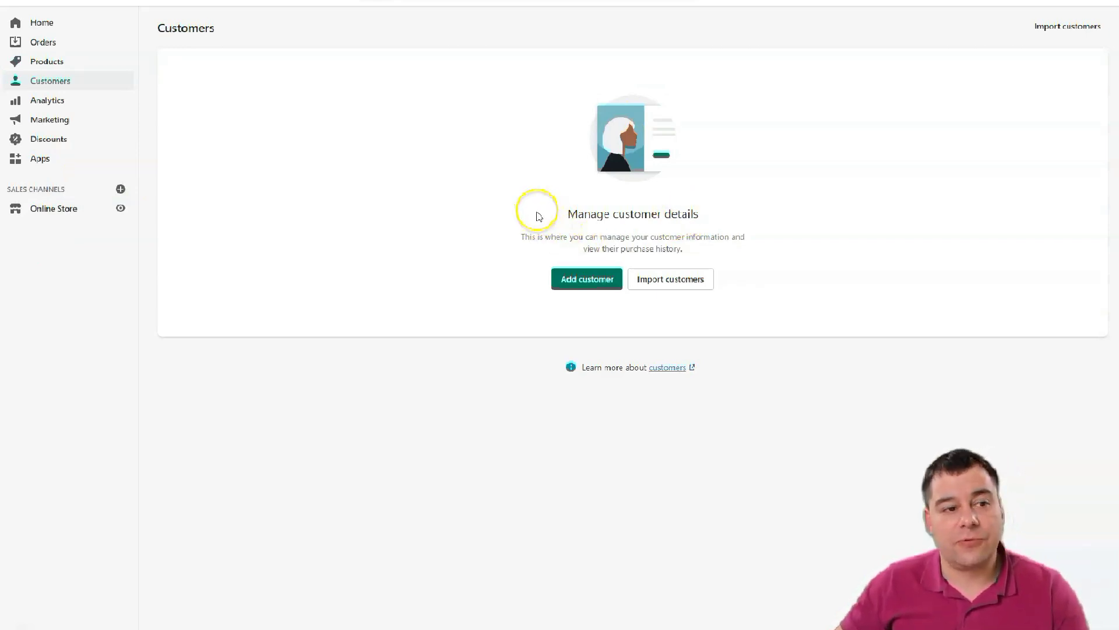
View the analytics overview dashboard, the marketing overview, the discounts section and the recommended apps
click(48, 103)
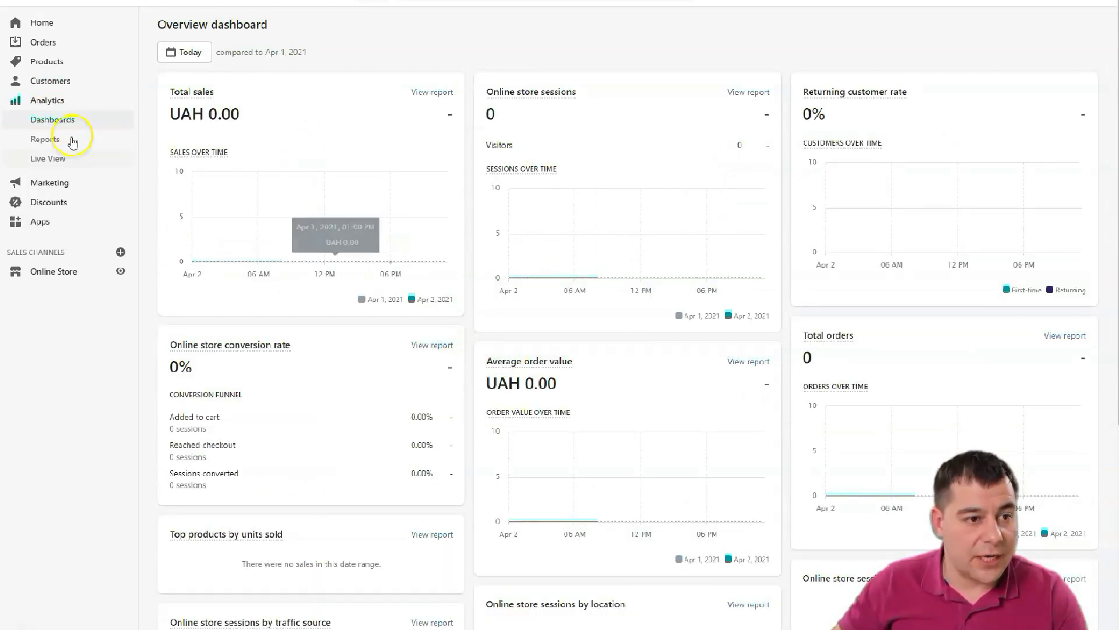
click(36, 182)
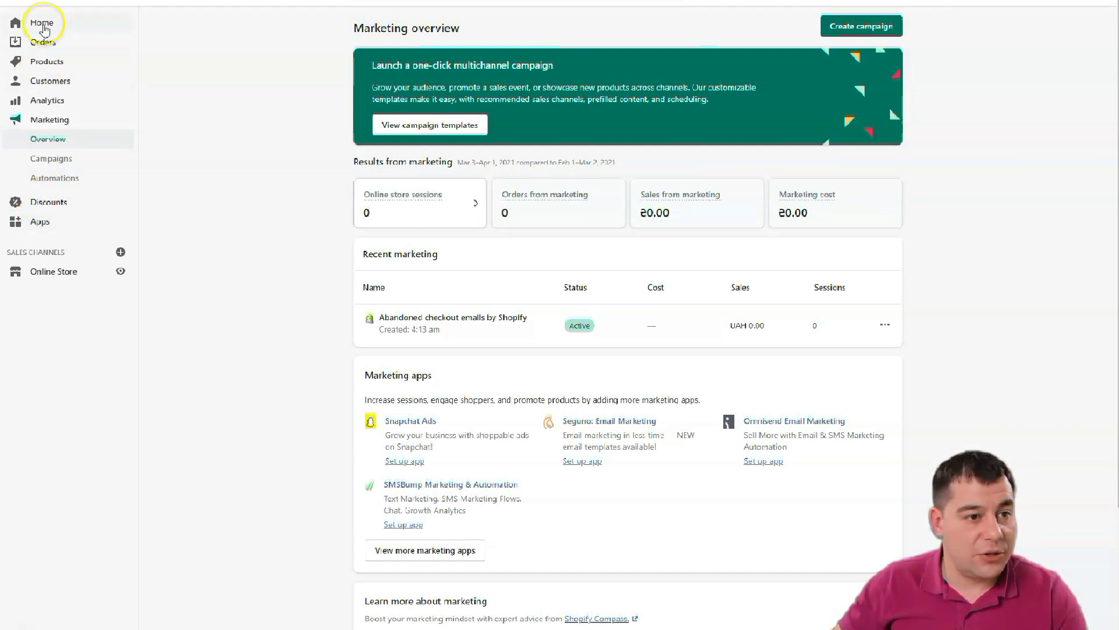
click(33, 205)
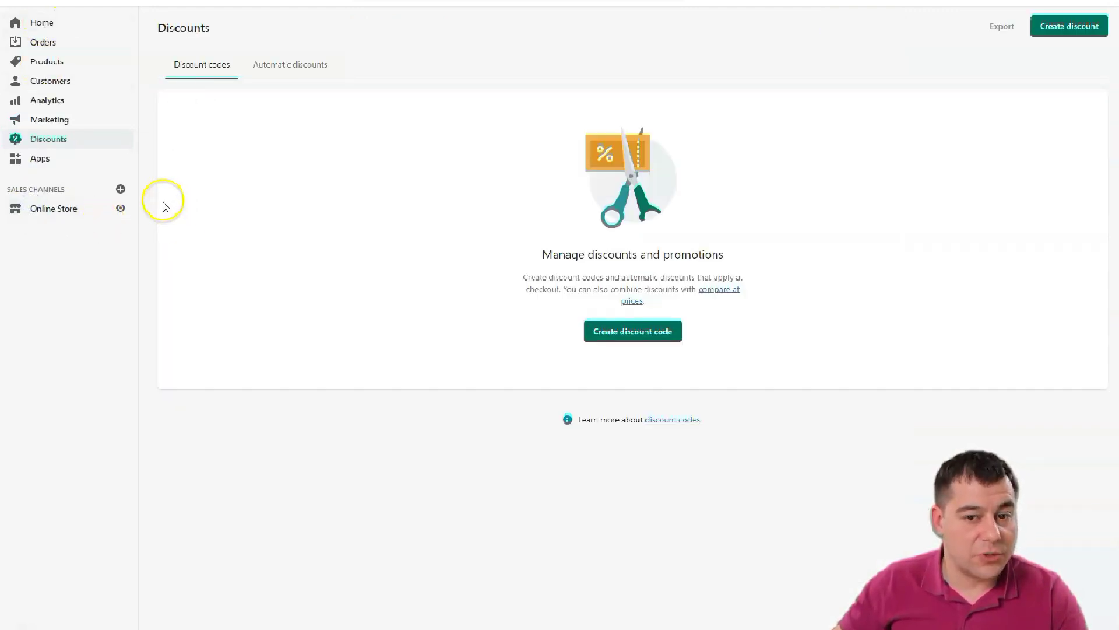
click(28, 160)
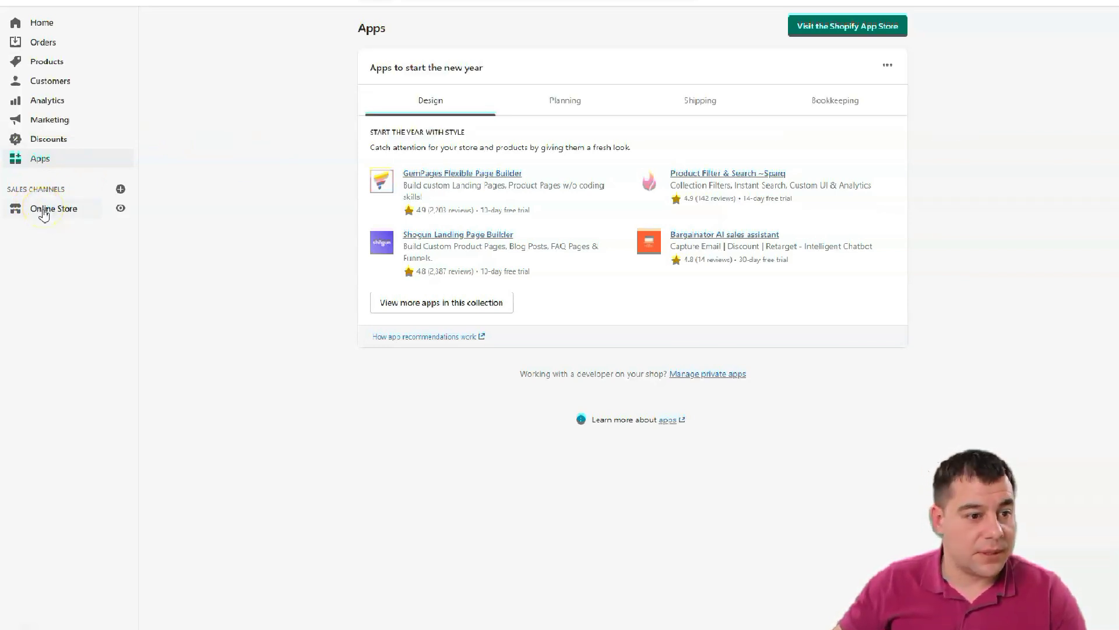
Go from the online store's themes to its password protection settings and review the other store preferences
click(44, 214)
click(41, 204)
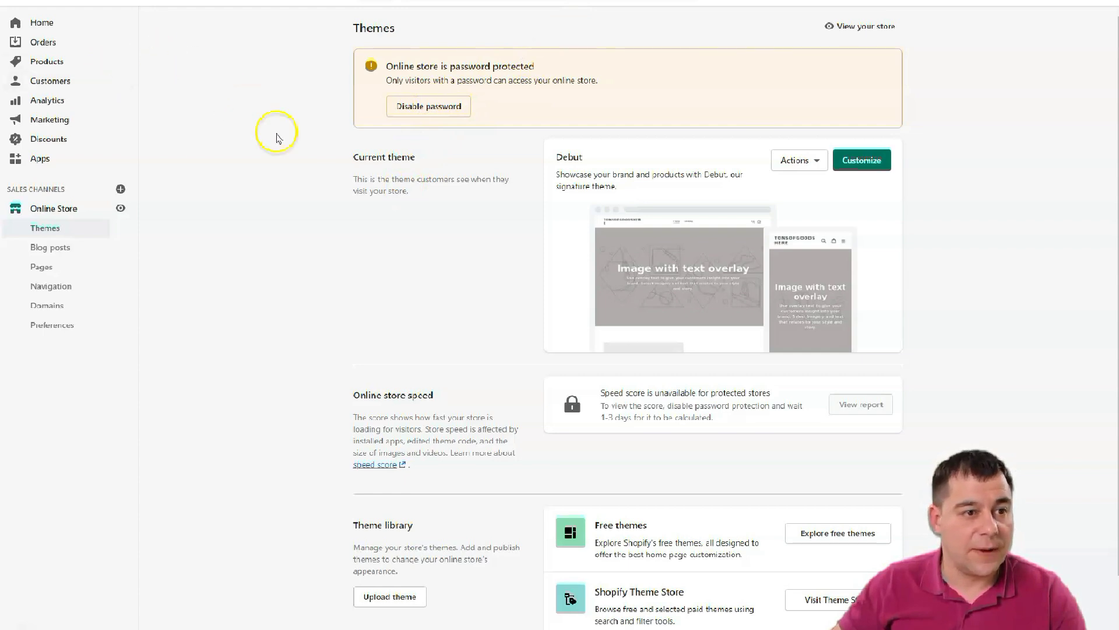
click(416, 109)
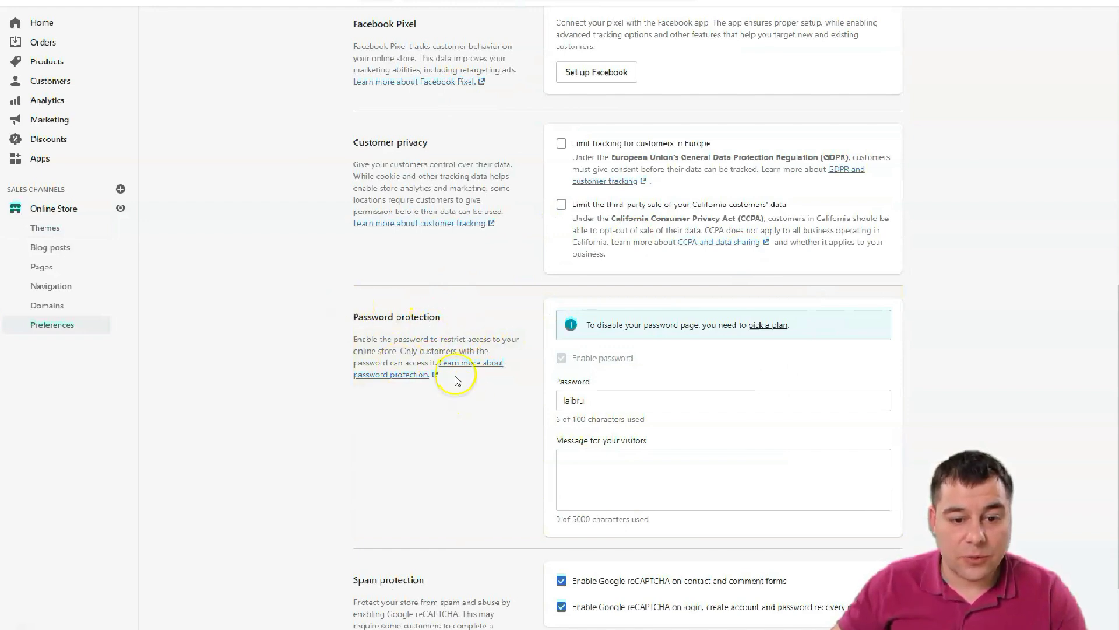
scroll(468, 393, down, 1)
scroll(478, 344, up, 2)
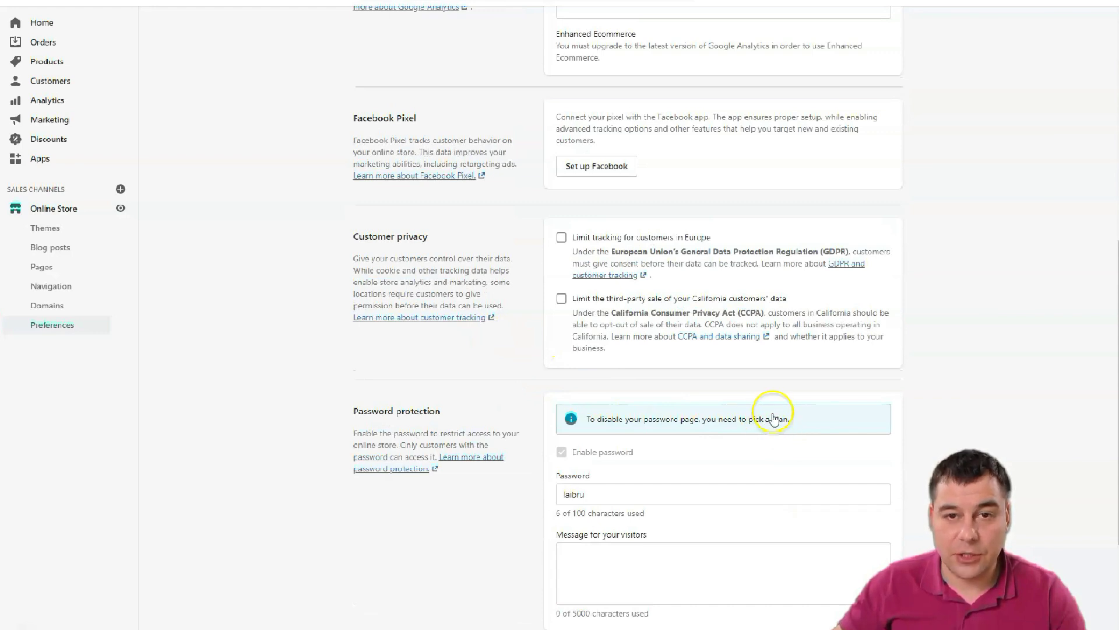
scroll(576, 355, up, 6)
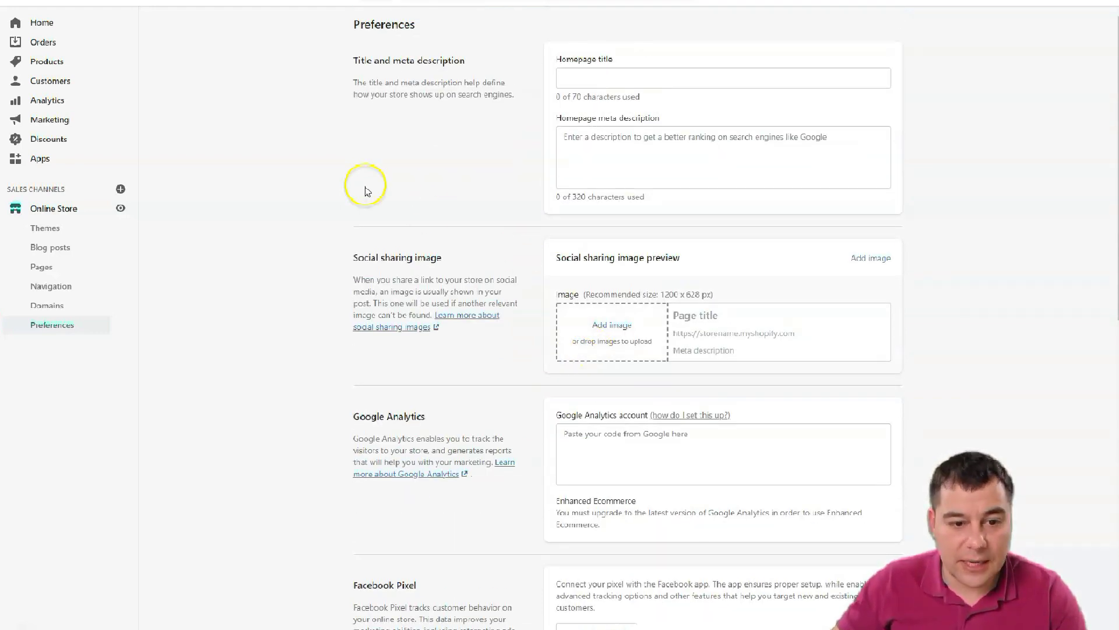
Return to the admin home page and review its cards, including the theme customization and domain setup tips
click(33, 25)
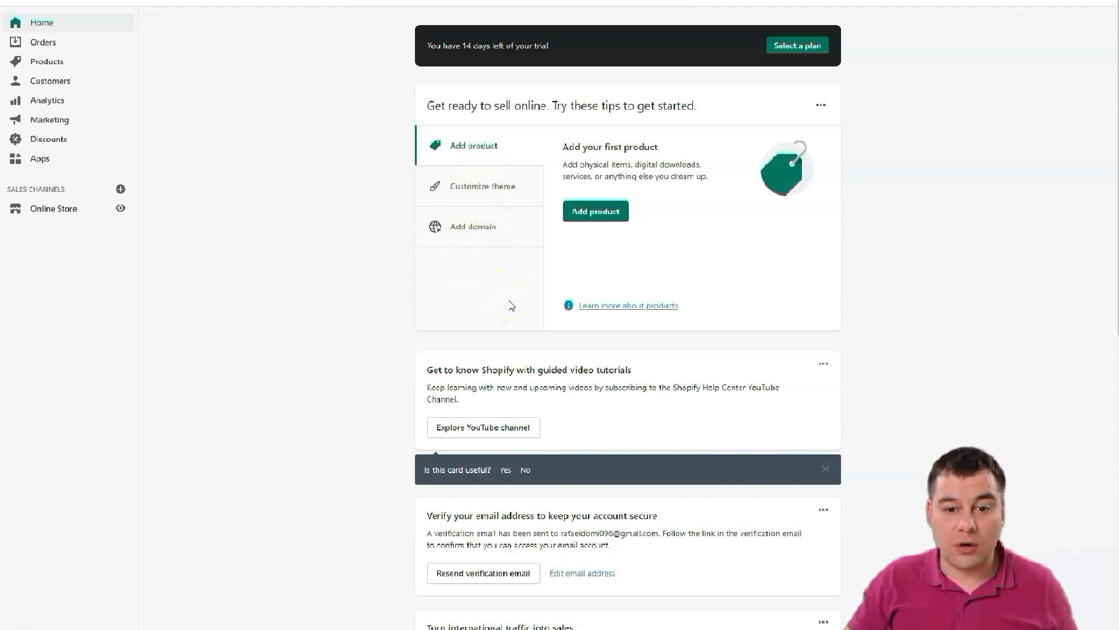
scroll(392, 232, down, 9)
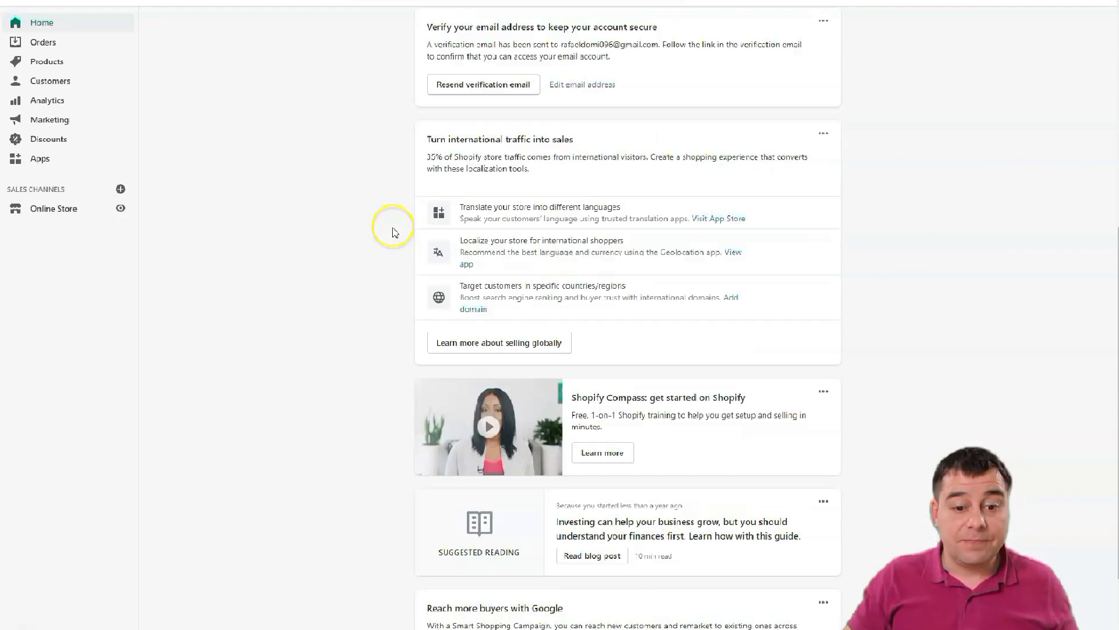
scroll(393, 232, down, 2)
scroll(392, 231, up, 1)
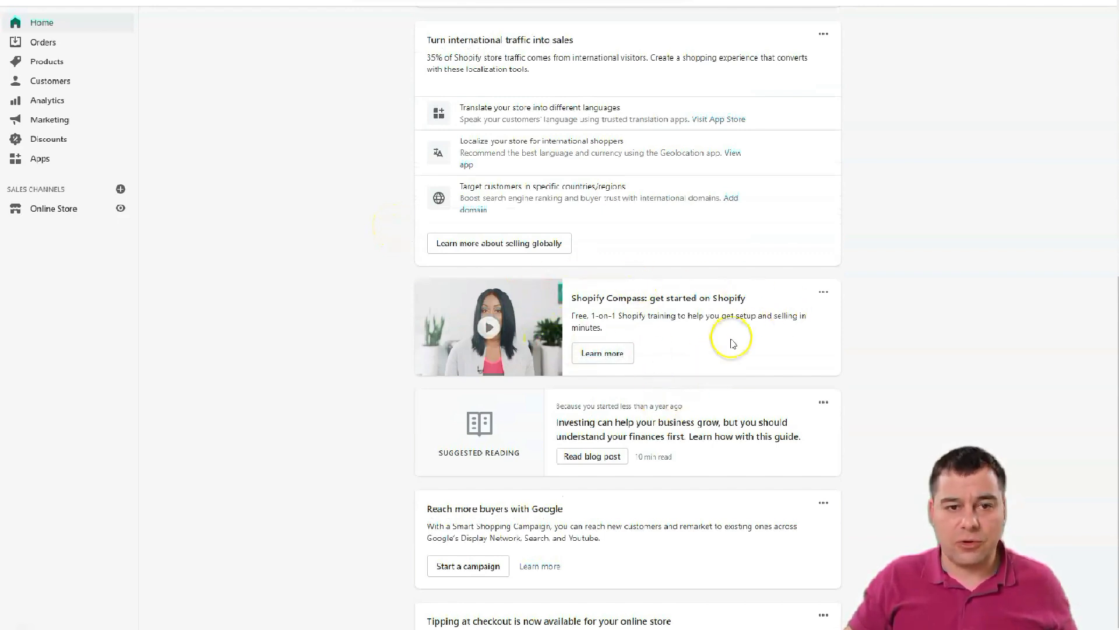
scroll(723, 336, up, 10)
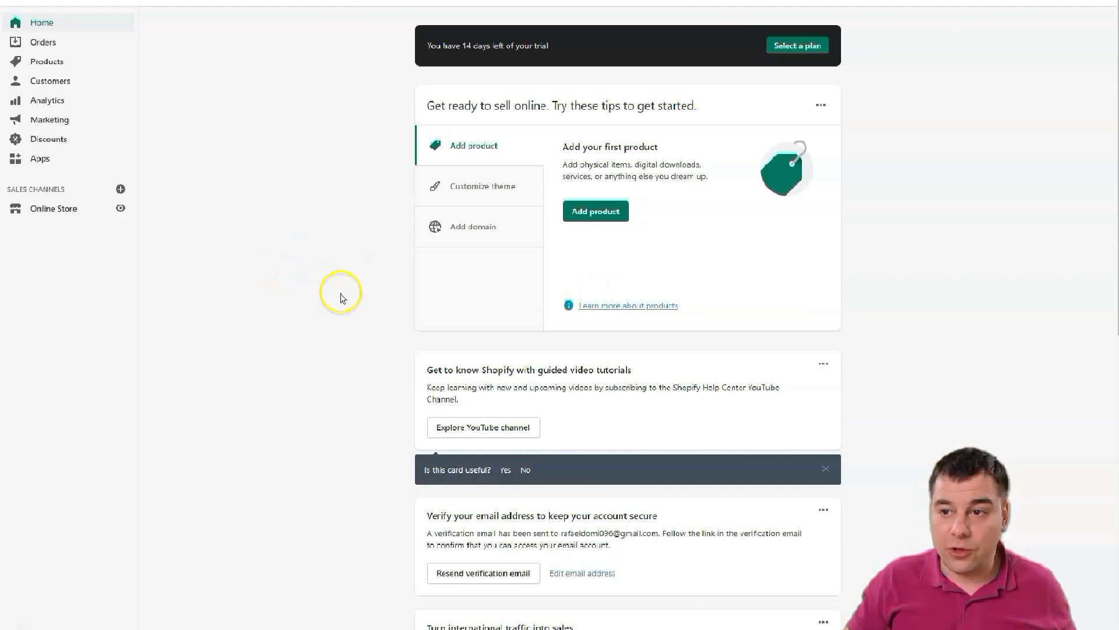
scroll(342, 298, down, 2)
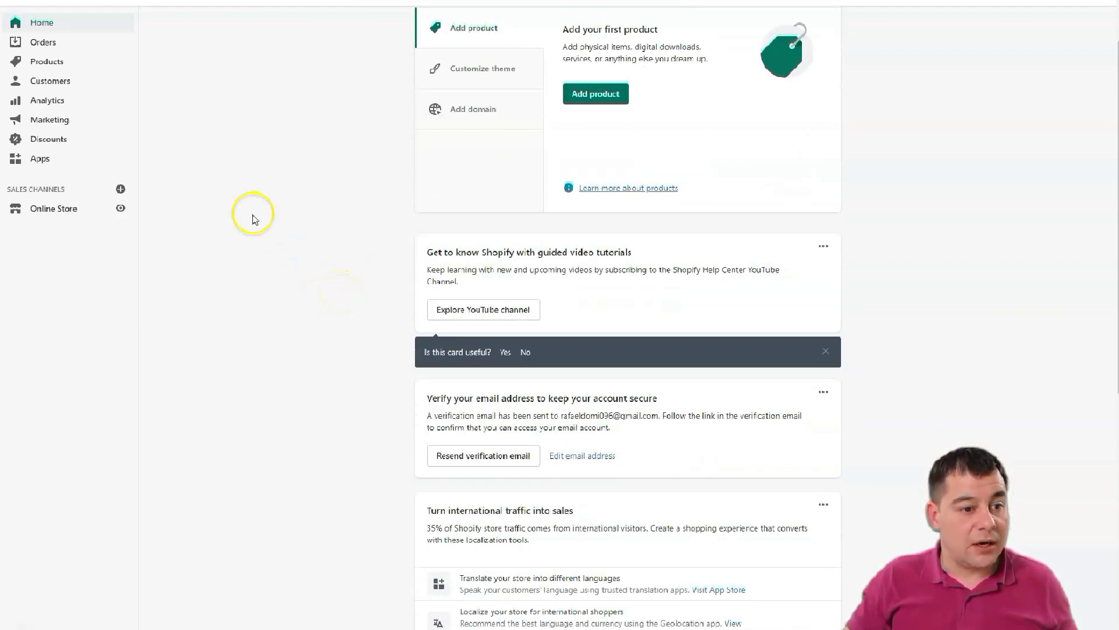
scroll(311, 182, up, 2)
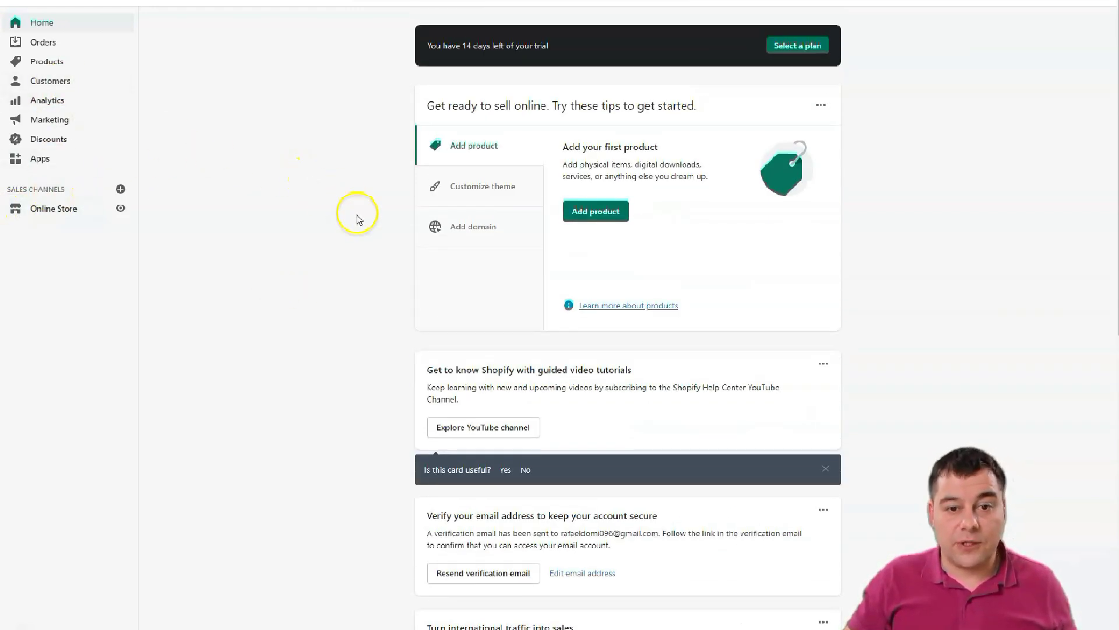
click(471, 190)
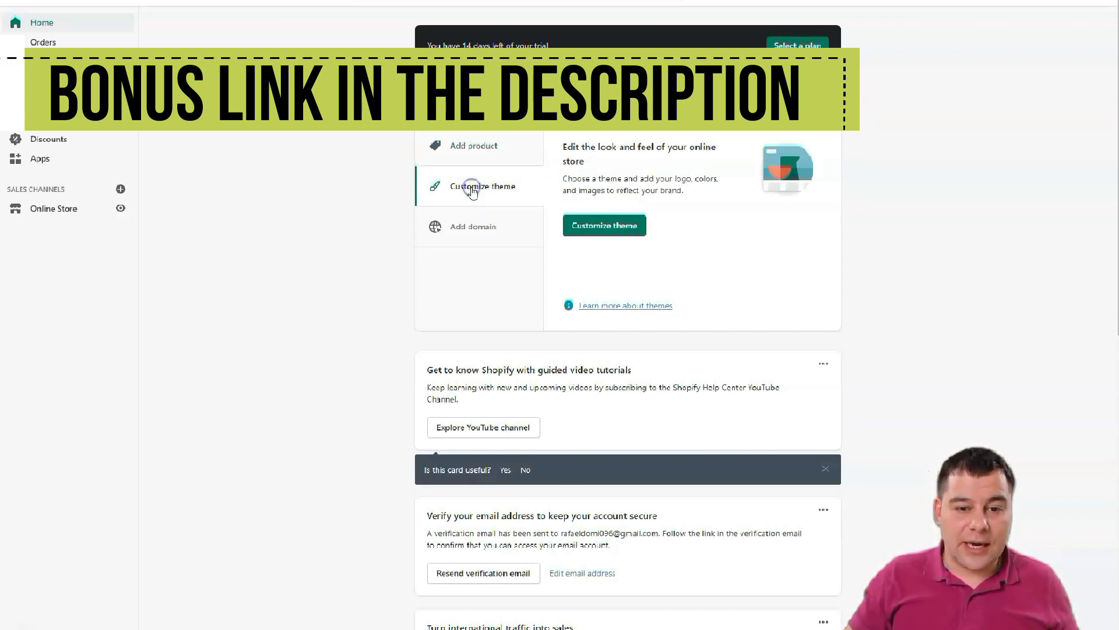
click(463, 235)
Go to the online store's themes, review the current theme and theme library, and open the Shopify Theme Store
click(35, 211)
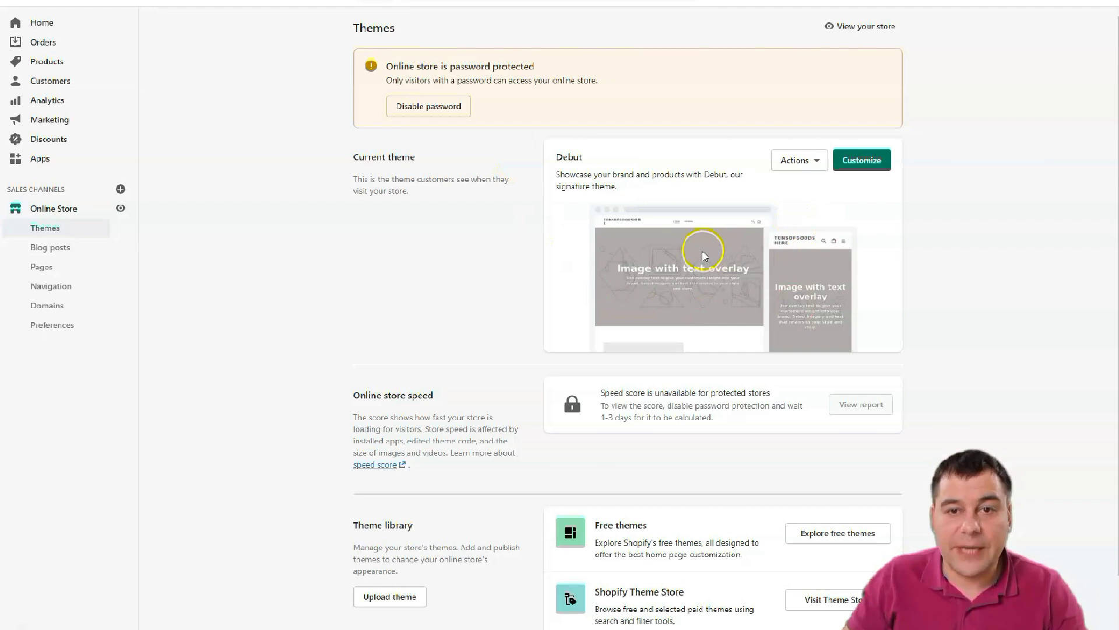
scroll(705, 254, down, 1)
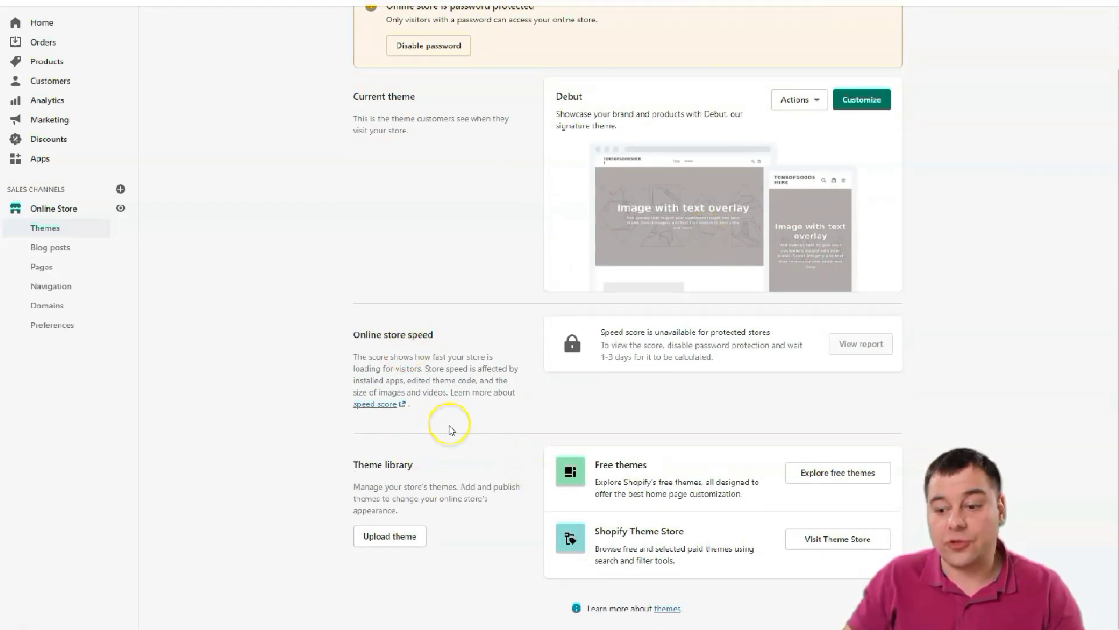
click(815, 545)
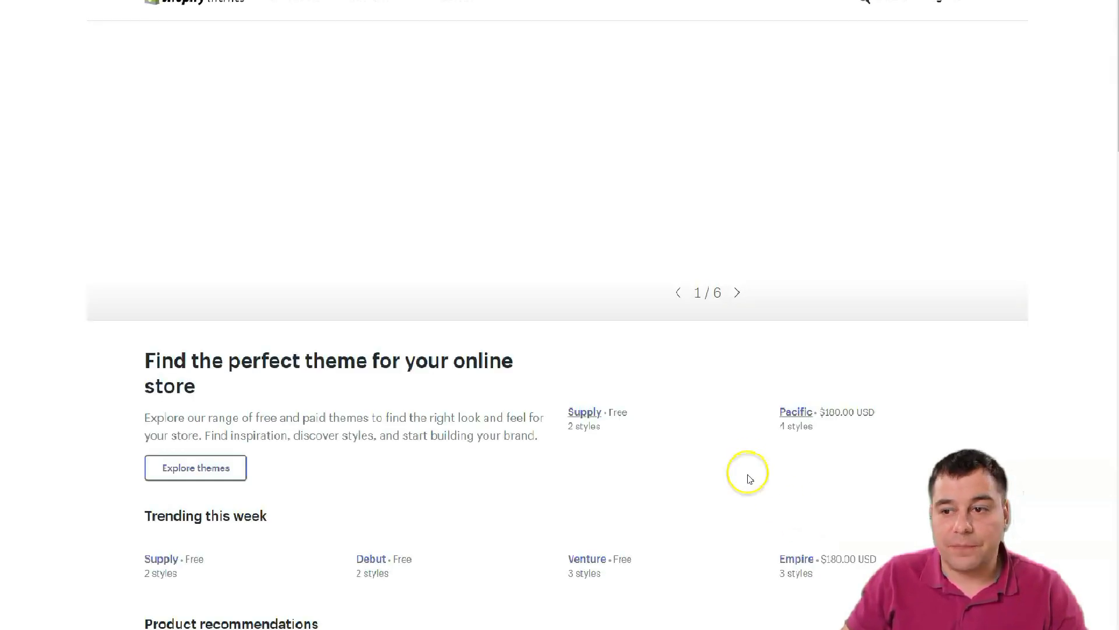
Browse the theme store's featured, trending, recommended and big-imagery themes, comparing the free and paid options
scroll(321, 433, down, 1)
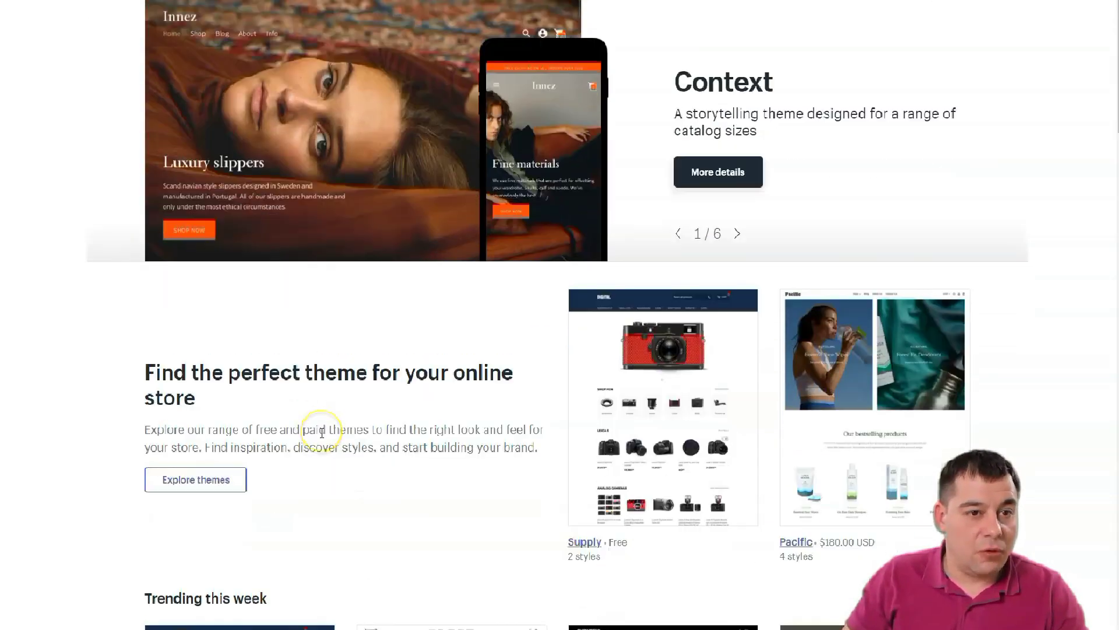
scroll(322, 432, down, 4)
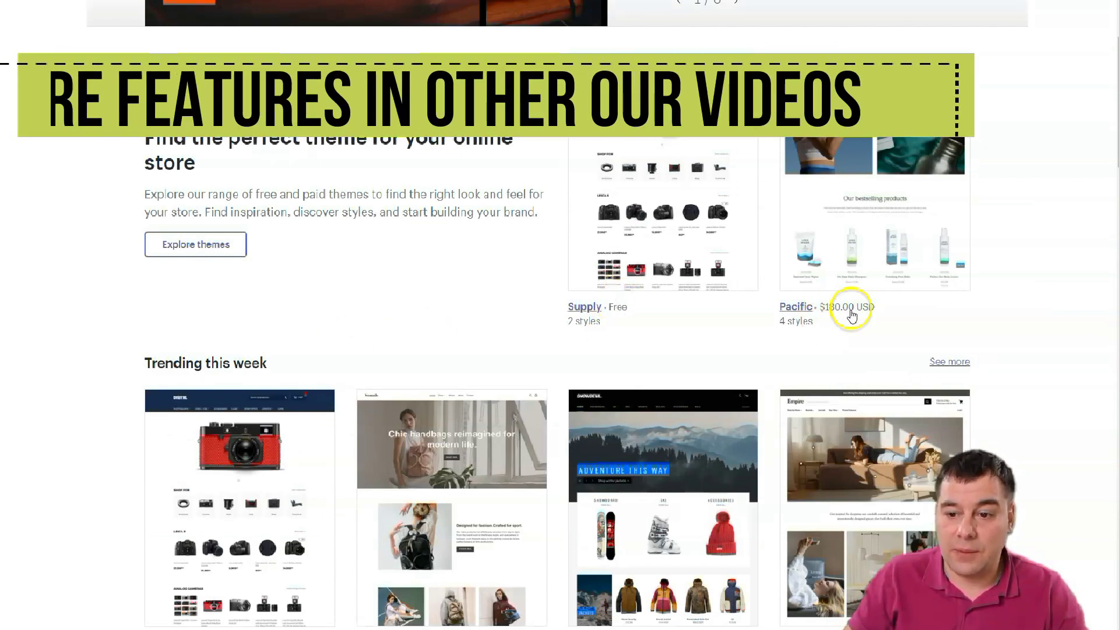
scroll(851, 315, down, 9)
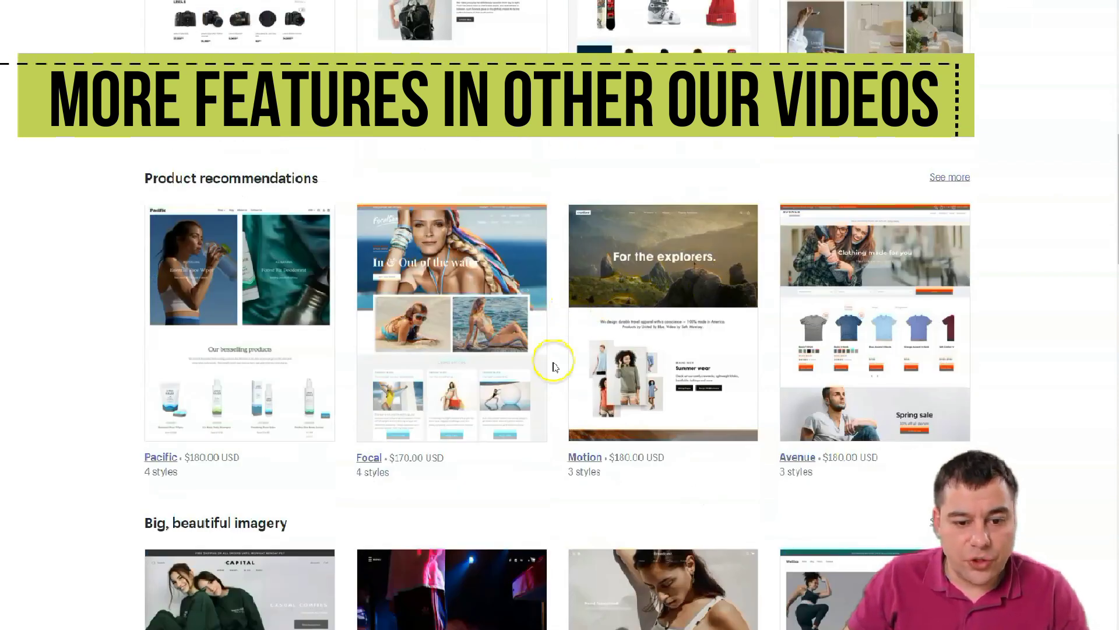
scroll(510, 362, down, 4)
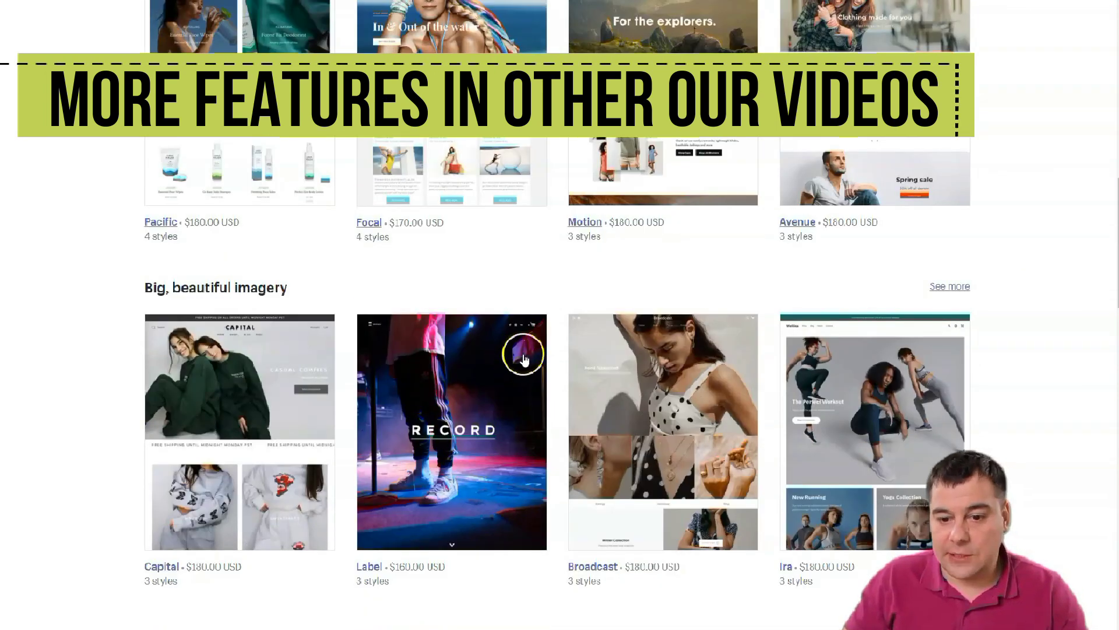
scroll(524, 357, up, 7)
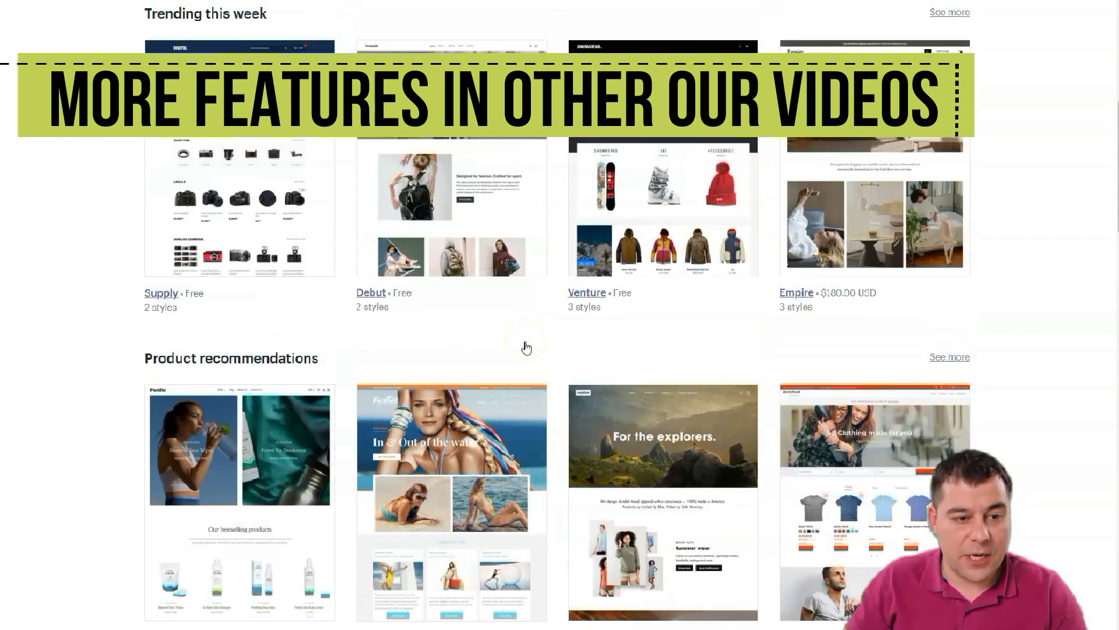
scroll(526, 347, up, 11)
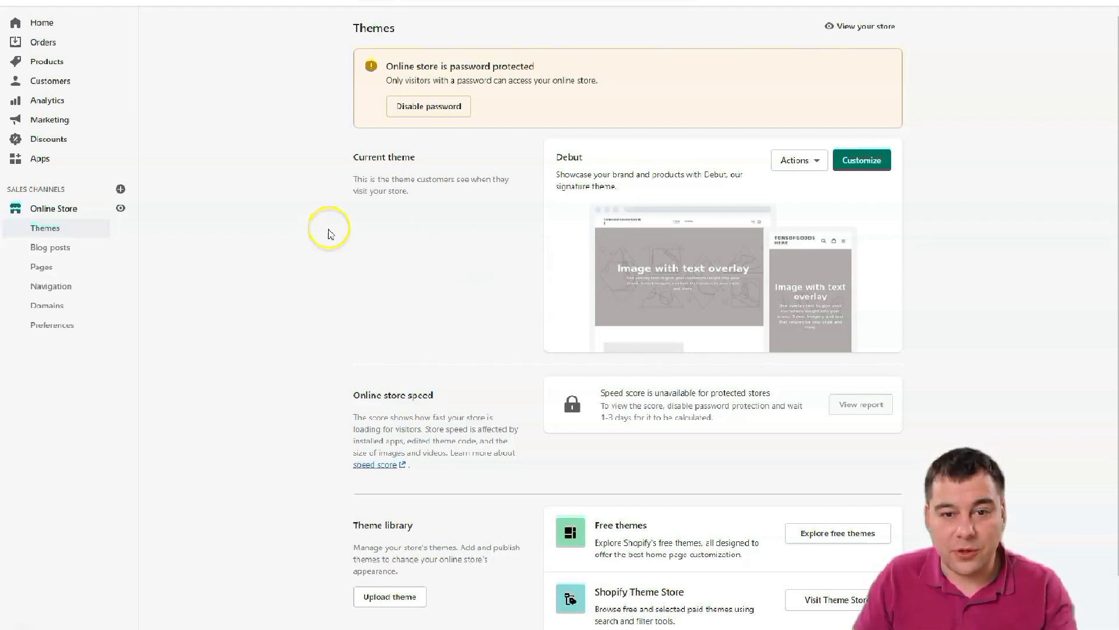
Open the current Debut theme for customization and view the home page's header settings
click(861, 164)
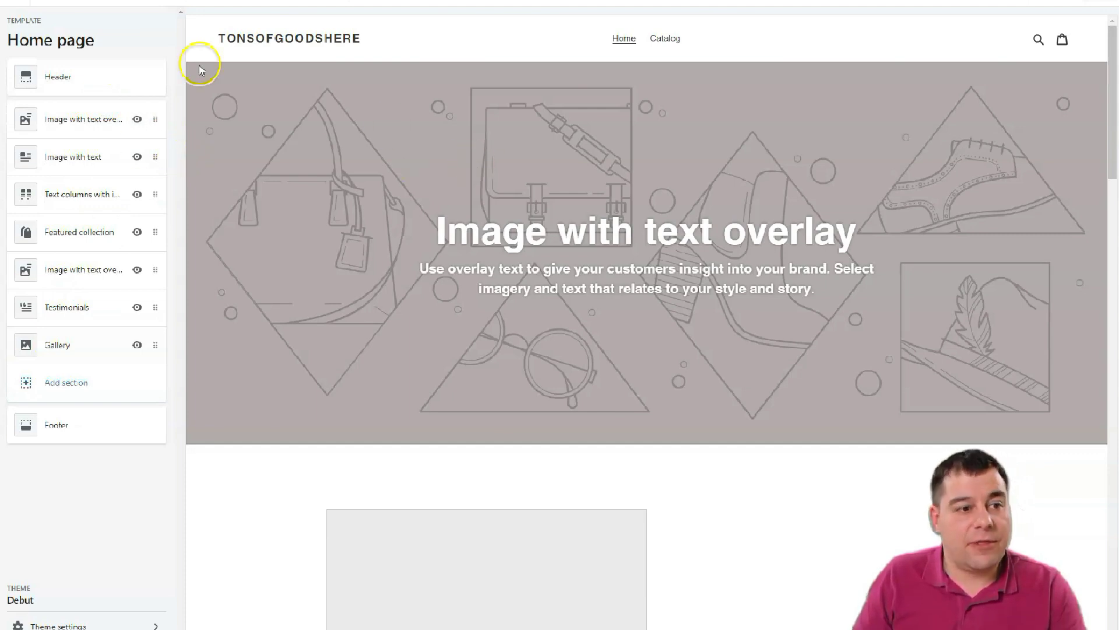
click(74, 79)
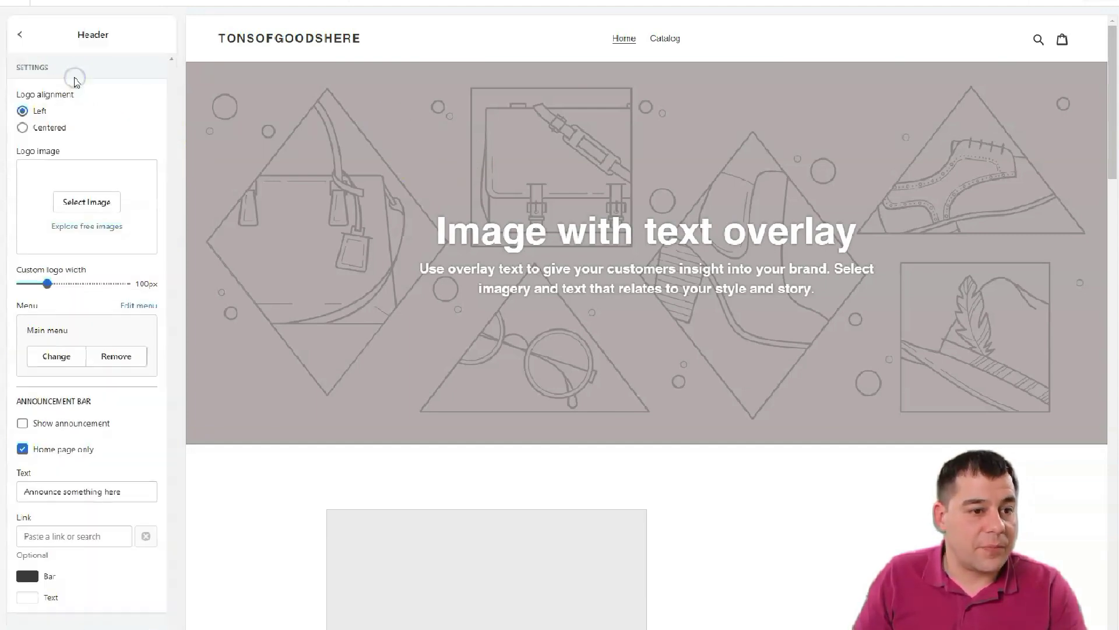
click(21, 34)
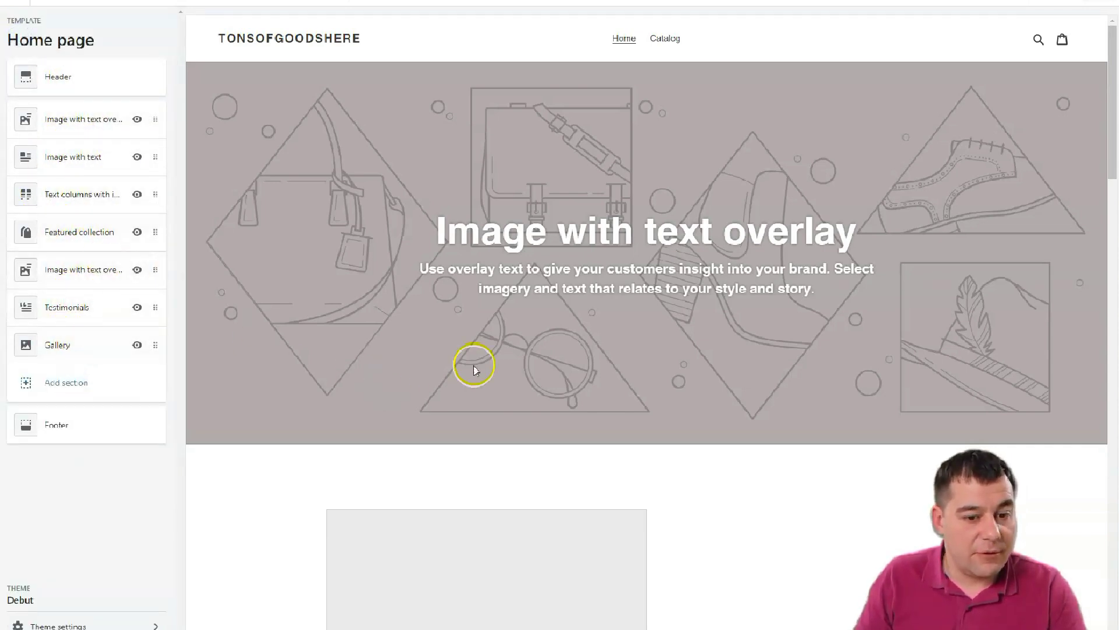
Review the home page preview from the banner down to the footer, and return to the section list
scroll(522, 310, down, 13)
scroll(580, 288, down, 15)
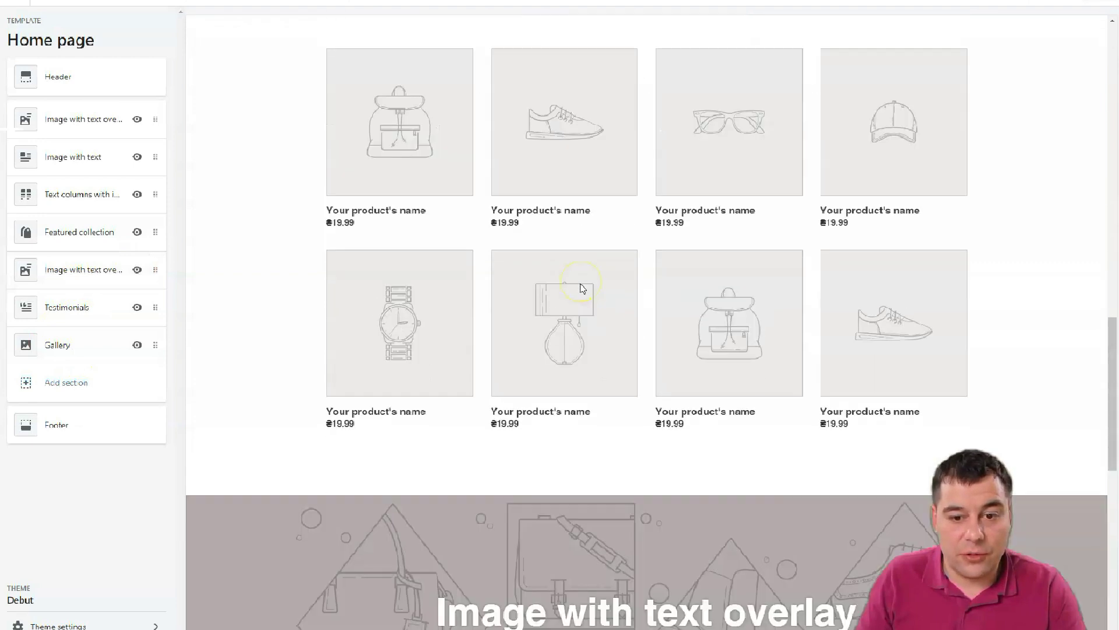
scroll(575, 291, down, 2)
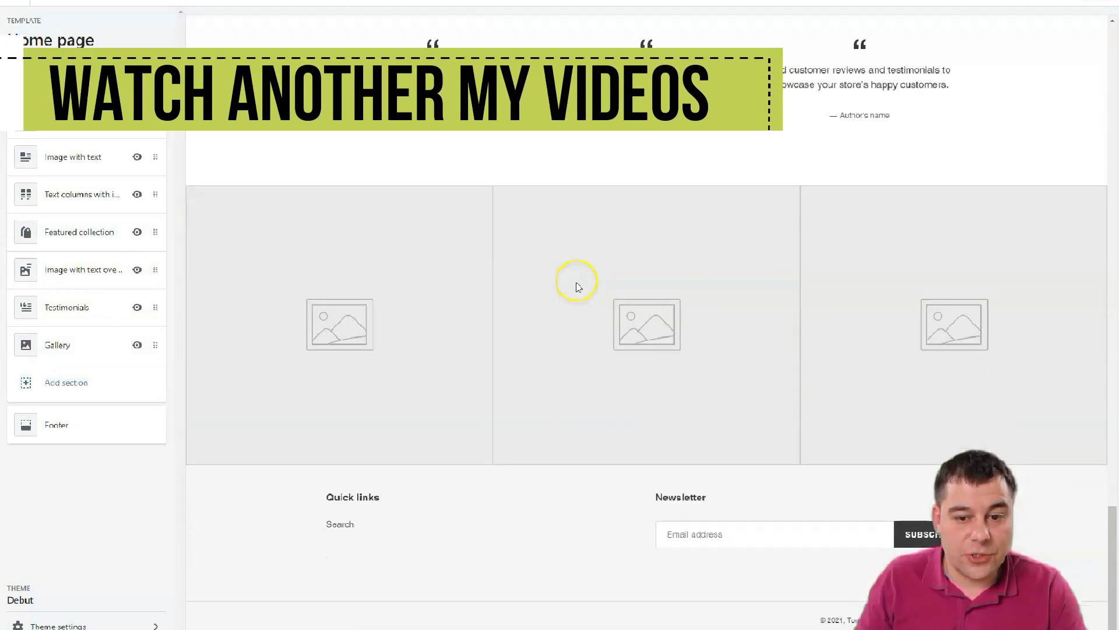
scroll(576, 286, up, 15)
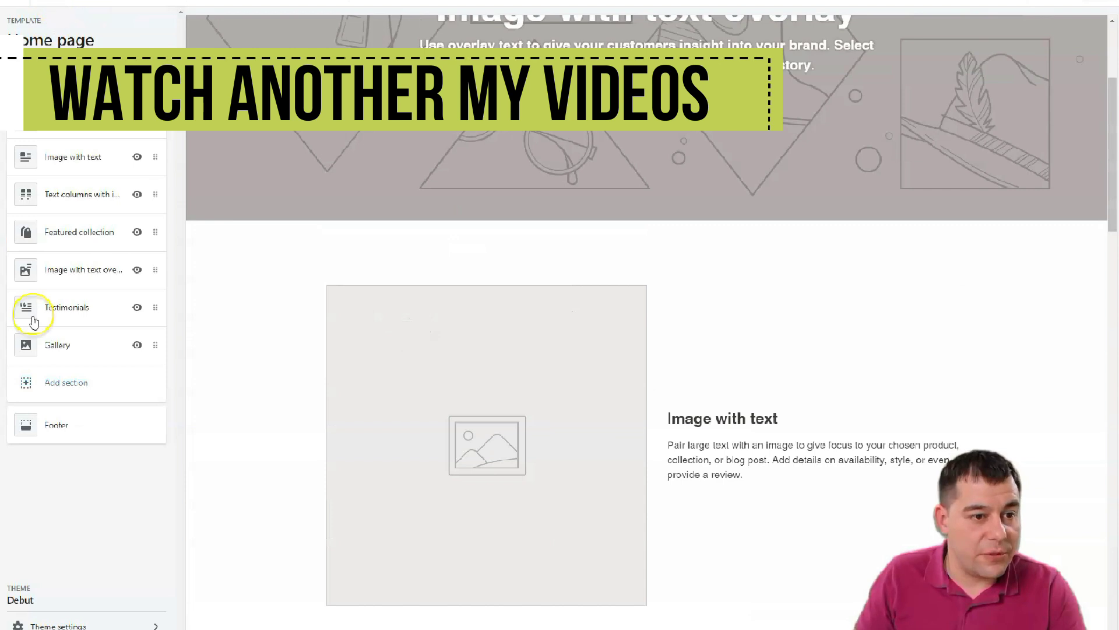
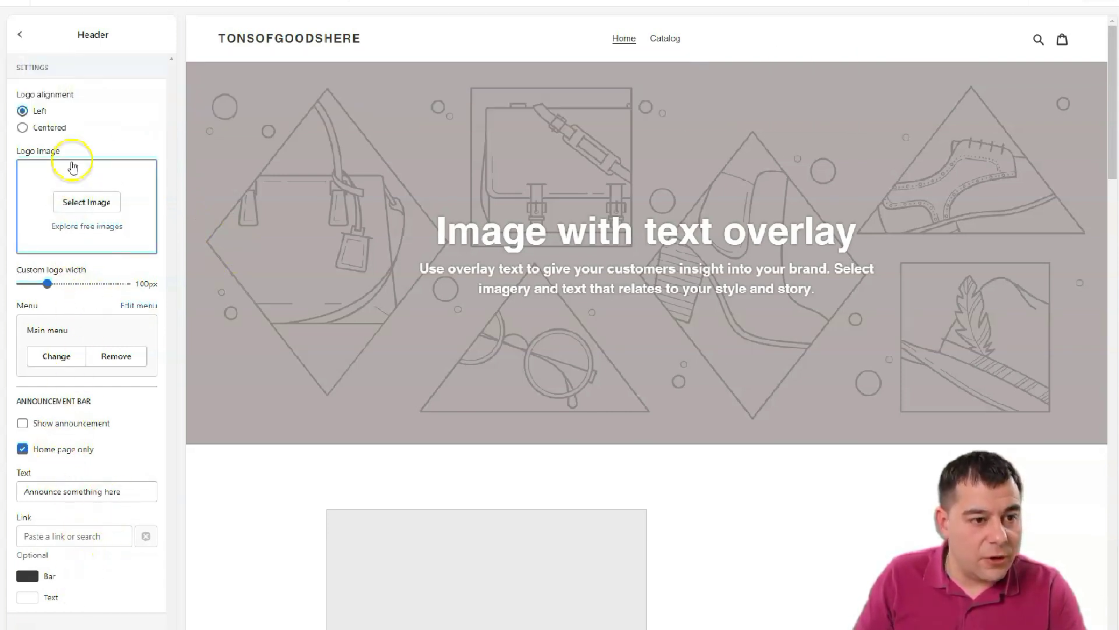
click(22, 36)
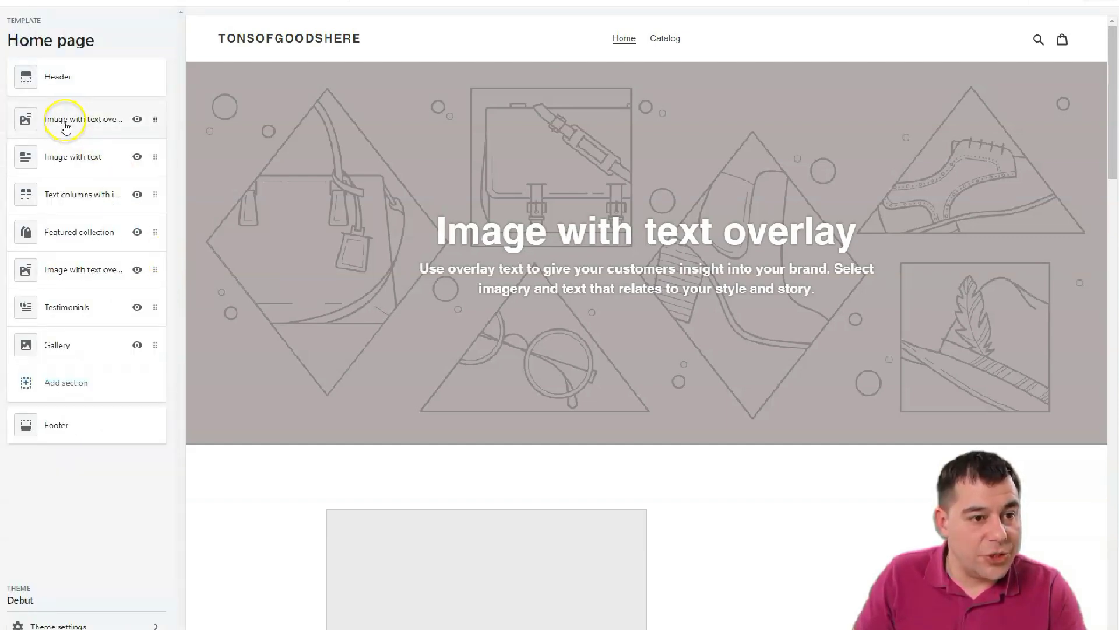
Set the first Image with text overlay section's image to the free photo of a dog beside a laptop
click(64, 122)
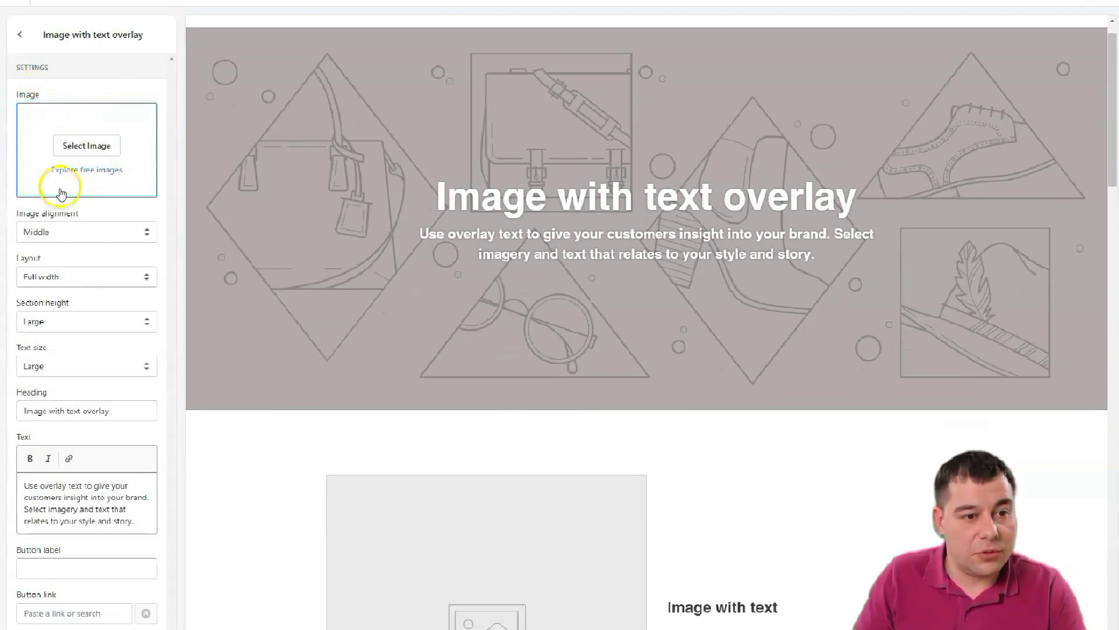
click(86, 171)
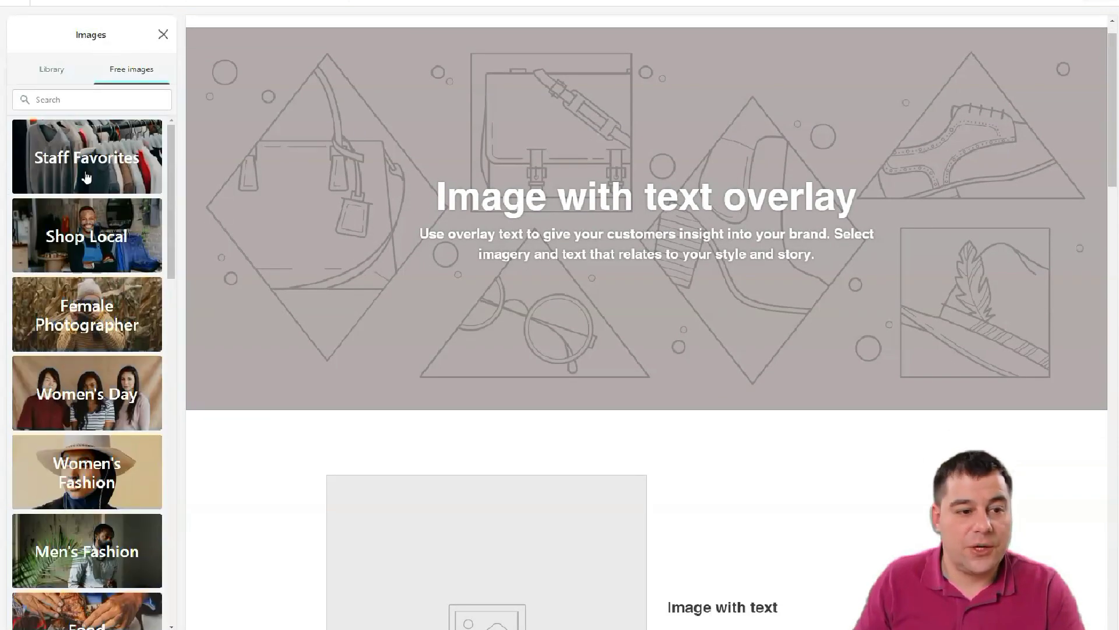
scroll(86, 176, down, 8)
scroll(86, 176, down, 8)
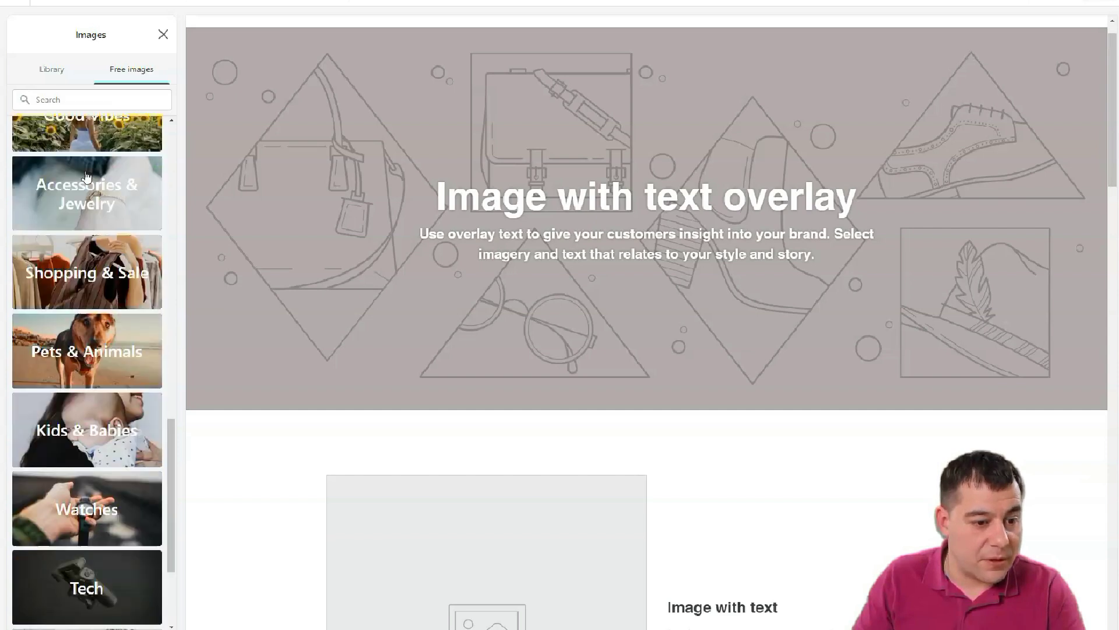
scroll(87, 176, down, 3)
click(86, 359)
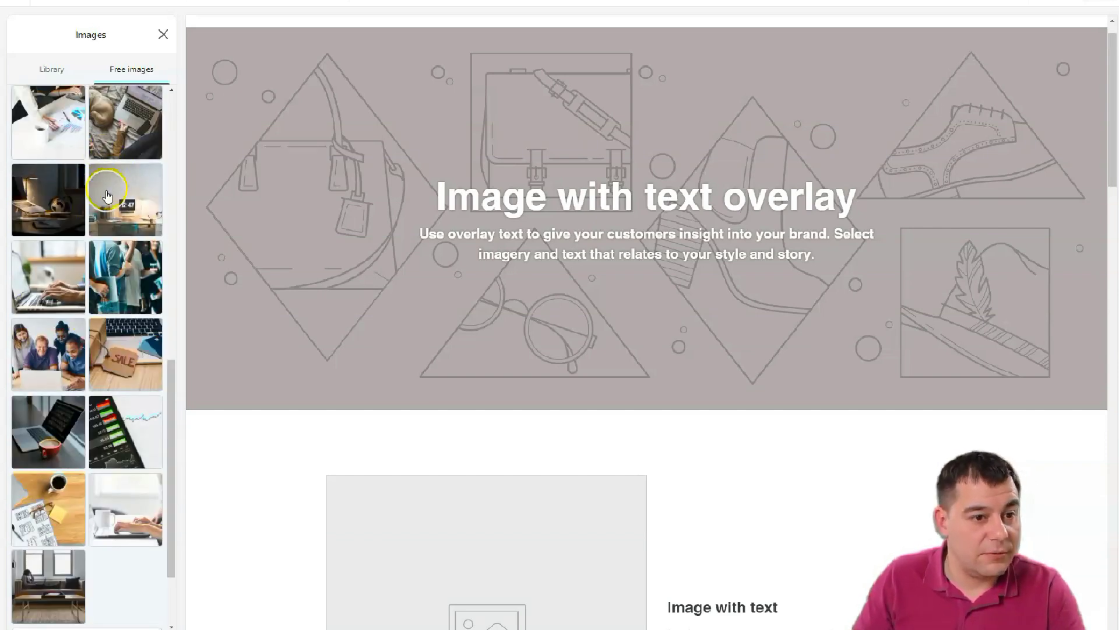
click(130, 116)
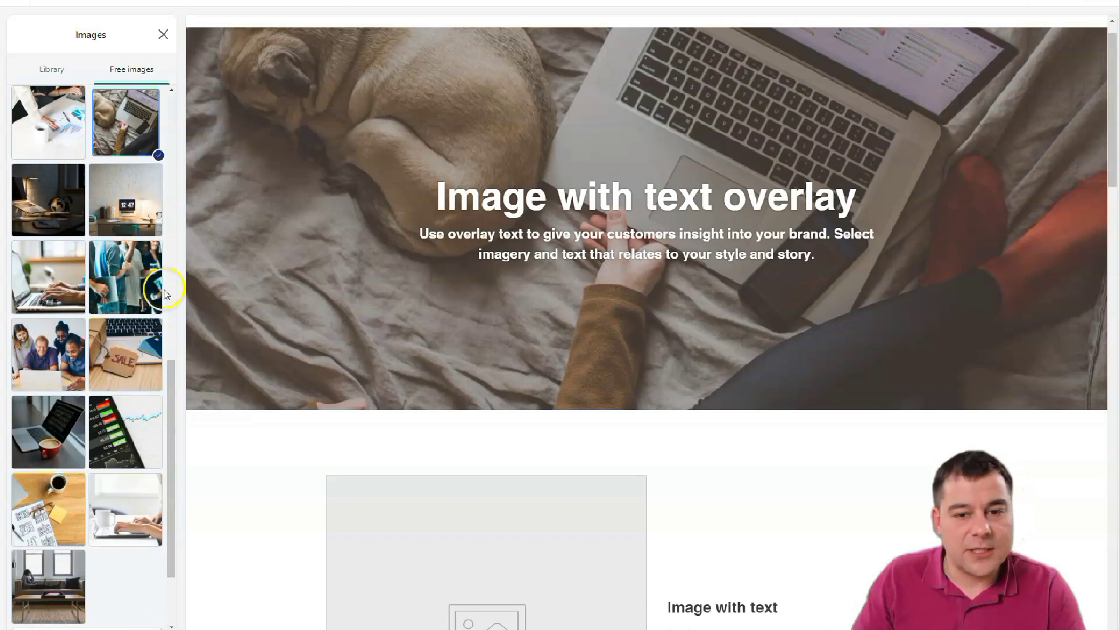
key(Escape)
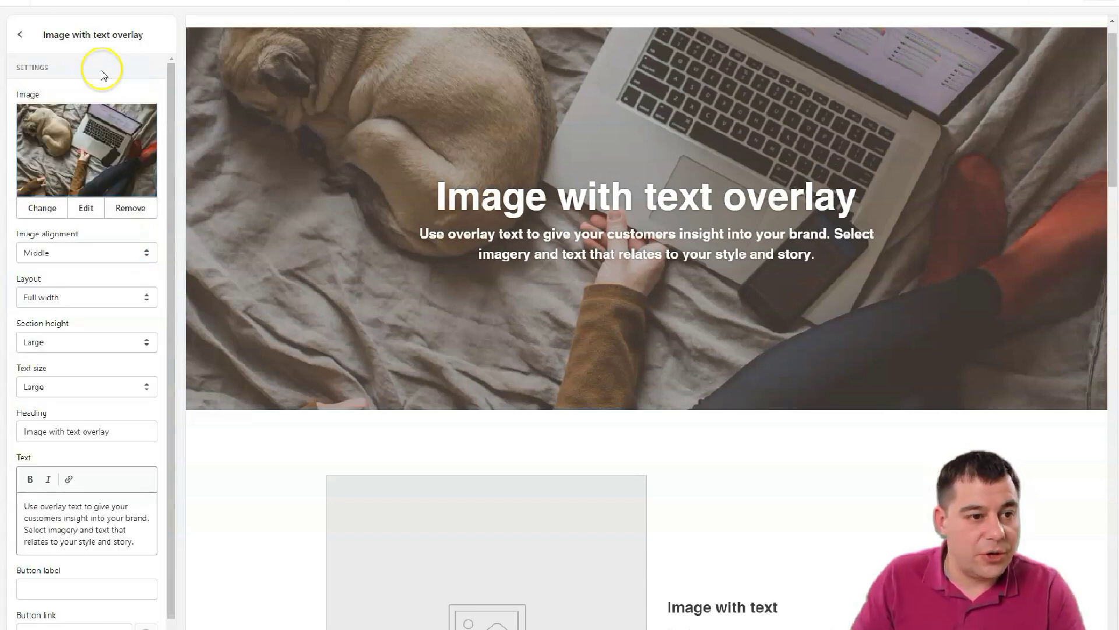
Reopen the first Image with text overlay section and set its image alignment to Top
click(23, 36)
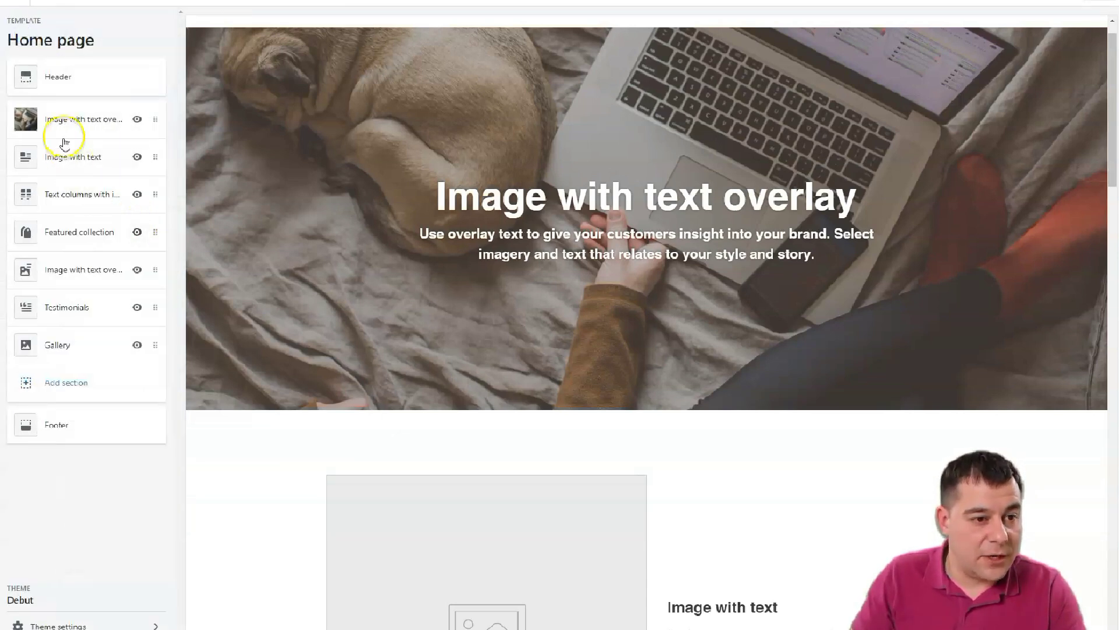
click(76, 115)
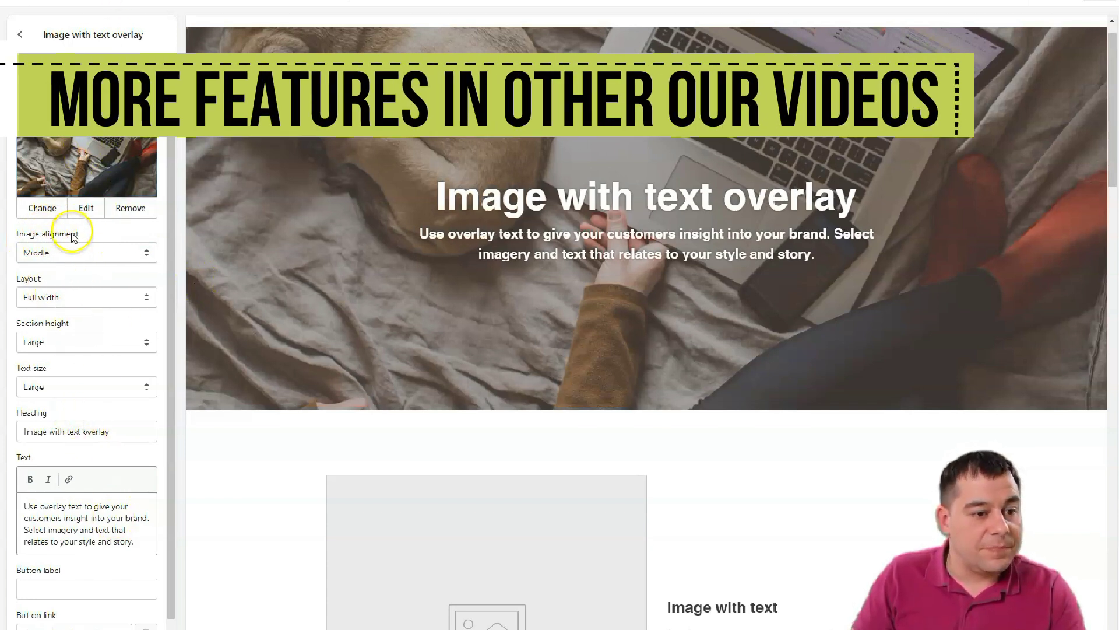
click(147, 252)
click(100, 269)
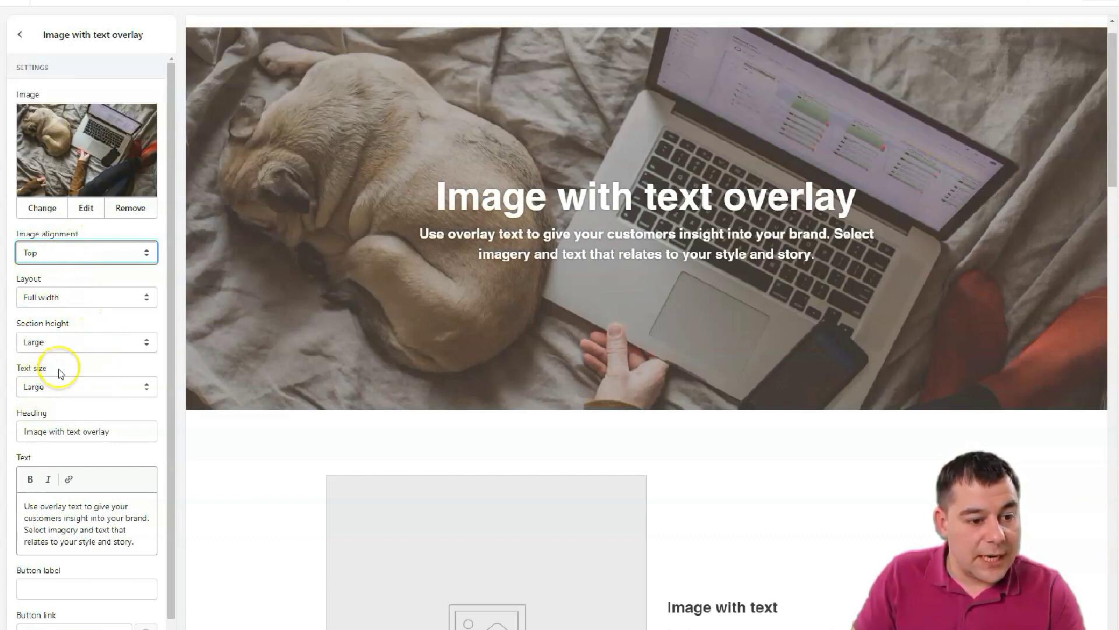
Try the Extra Small section height for the image banner and settle on Medium
click(146, 343)
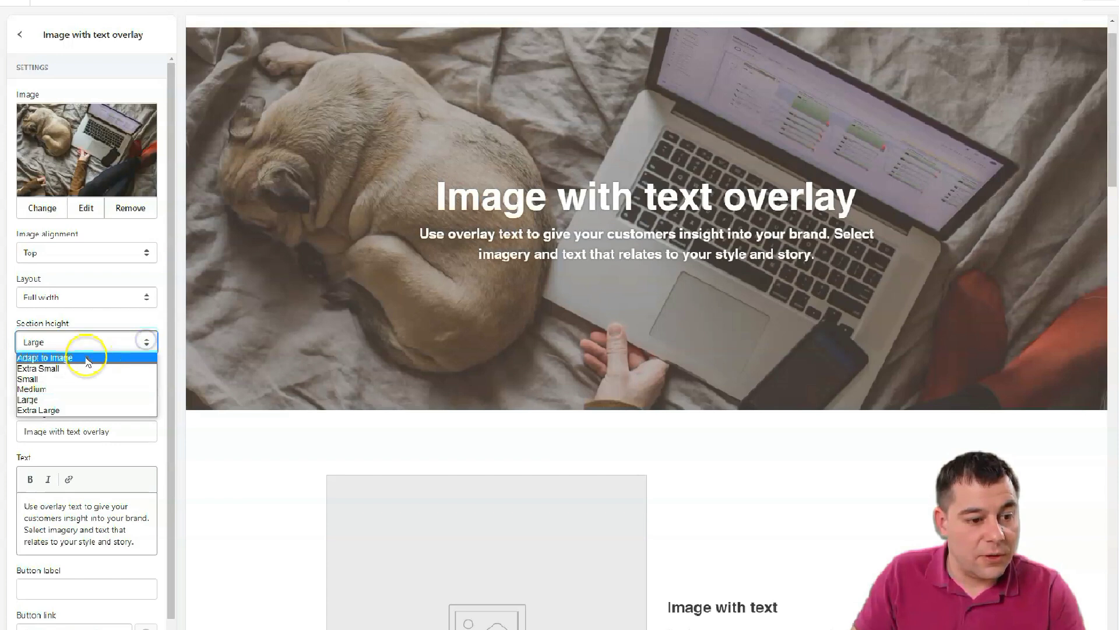
click(69, 371)
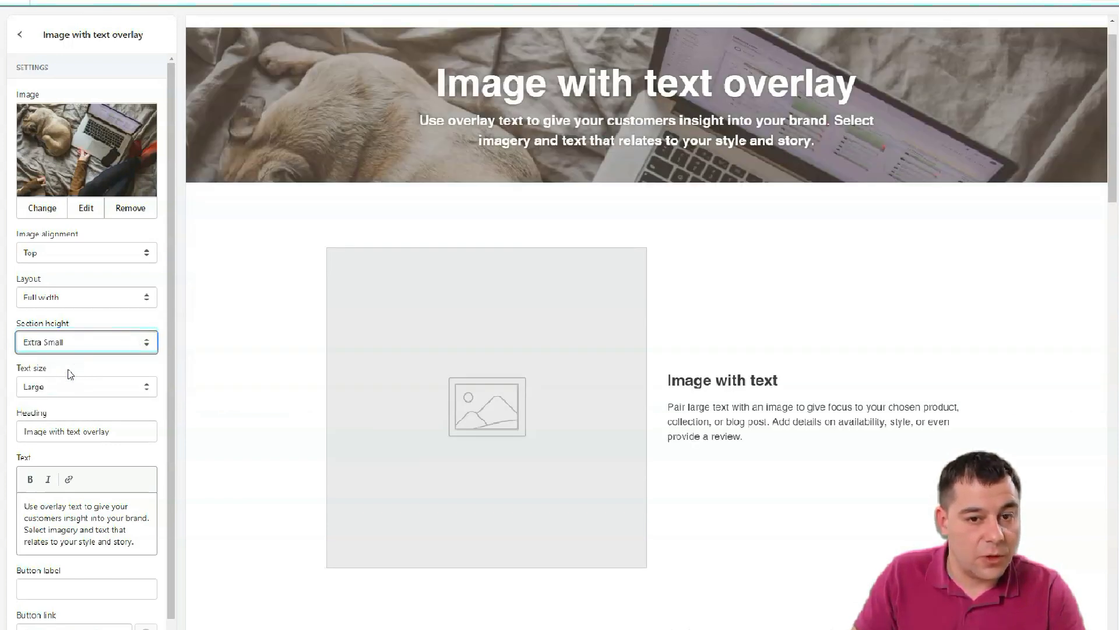
click(147, 344)
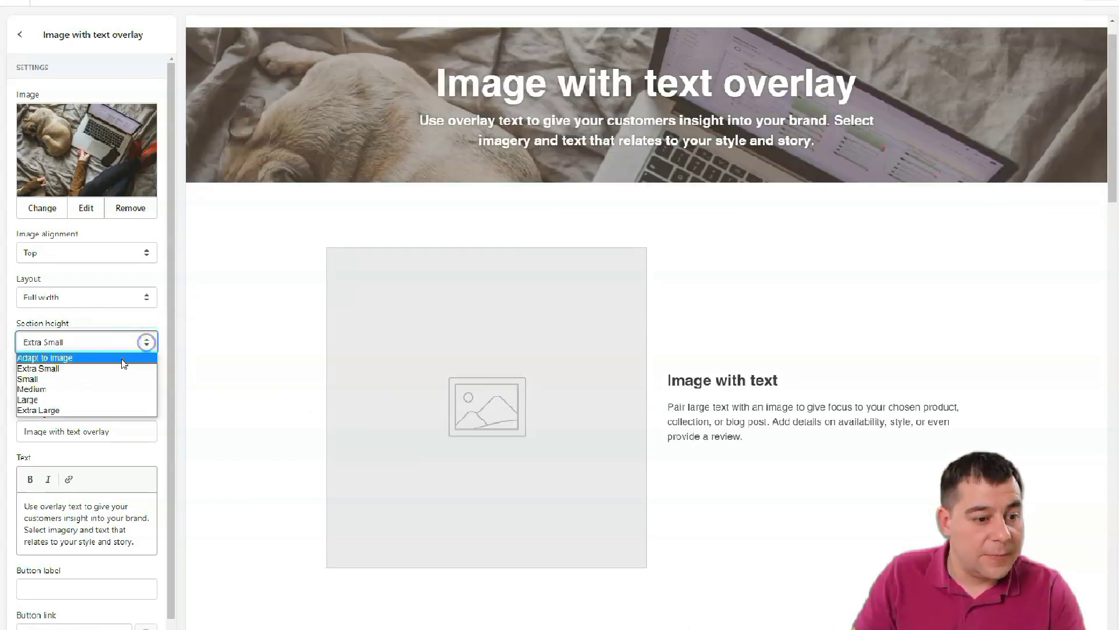
click(60, 386)
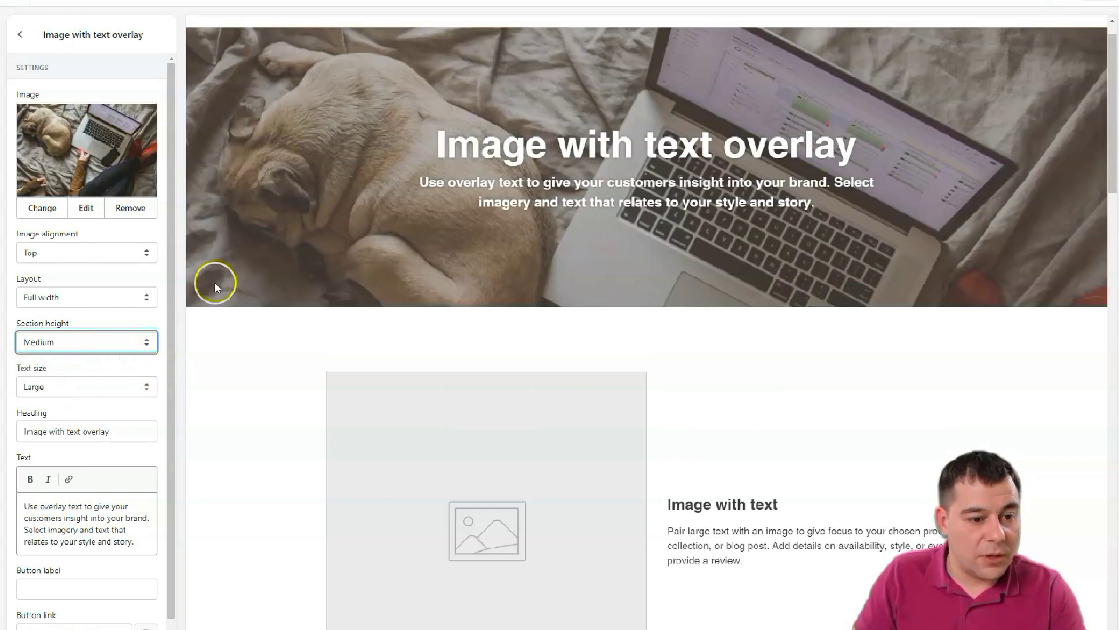
scroll(98, 365, down, 1)
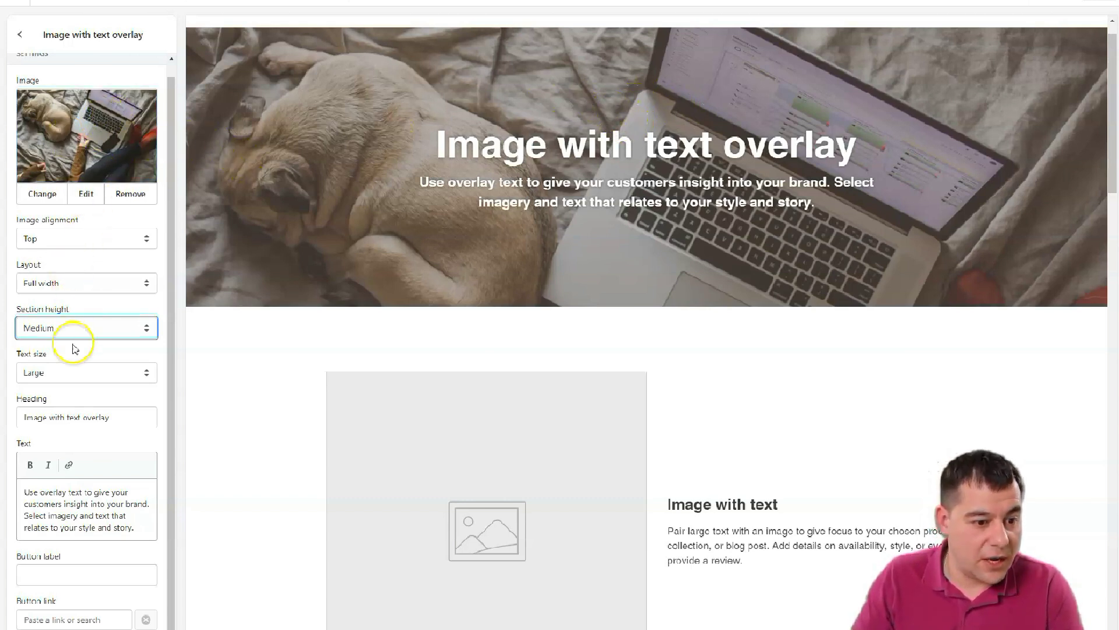
Set the banner's heading to "My shop" and replace its text with "Welcome" in bold
click(53, 373)
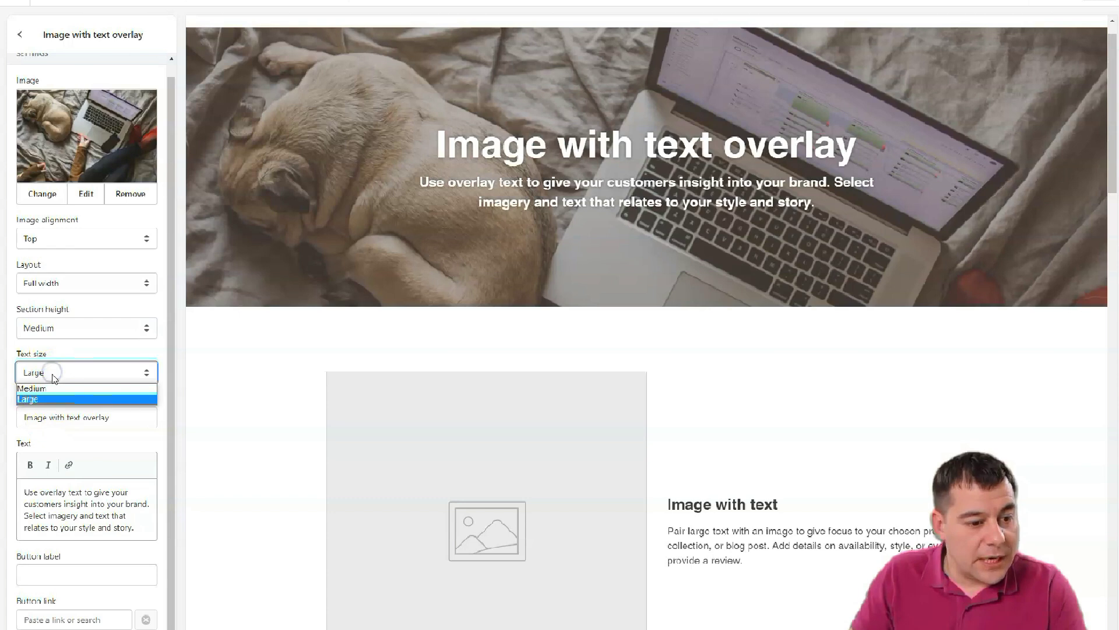
click(61, 372)
click(75, 417)
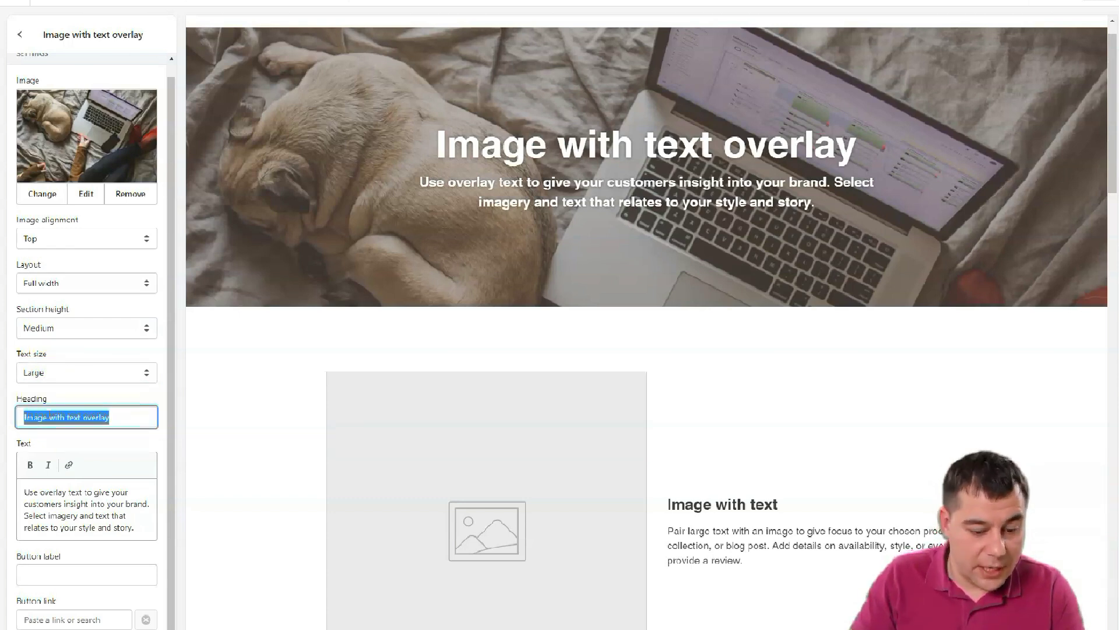
text(My shop)
drag(27, 493, 74, 494)
text(Welcome)
double_click(30, 503)
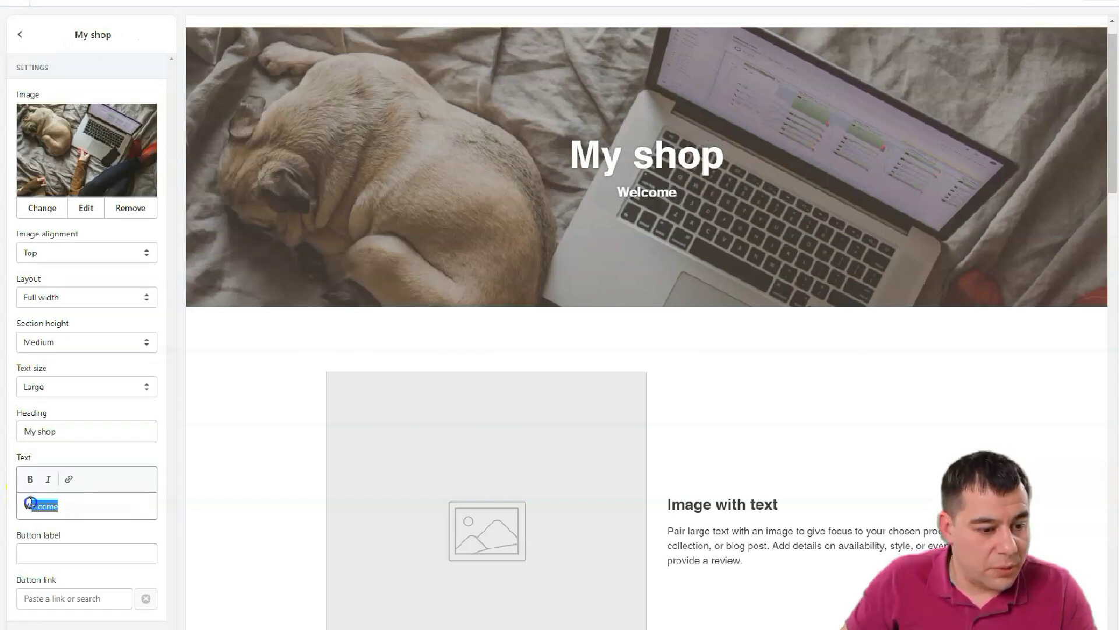
click(30, 479)
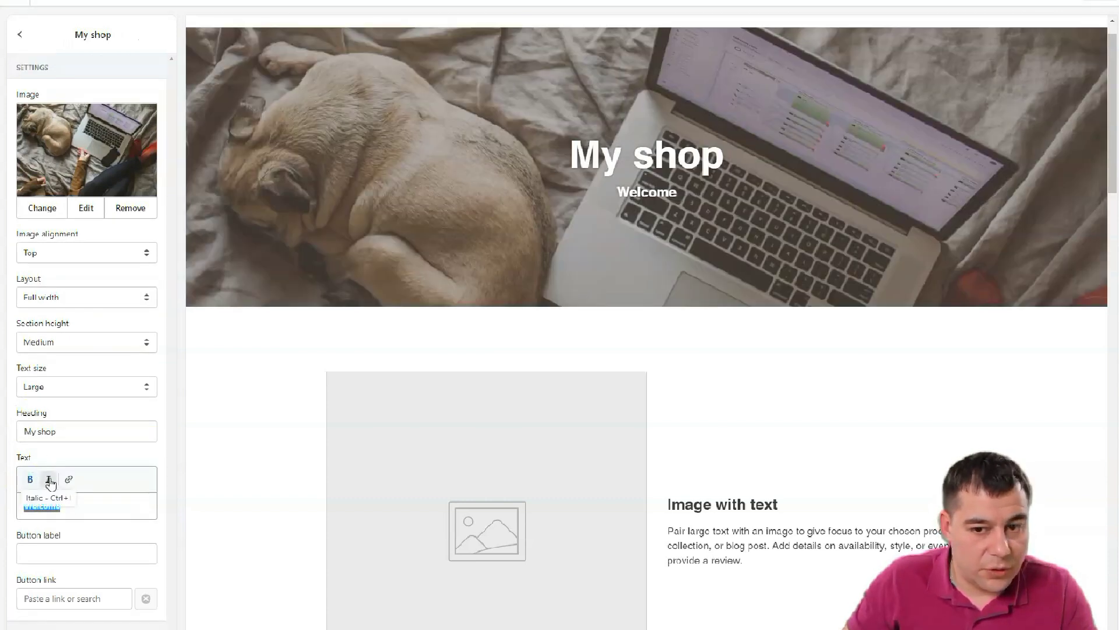
Italicize the banner's "Welcome" text and return to the home page's section list
click(49, 479)
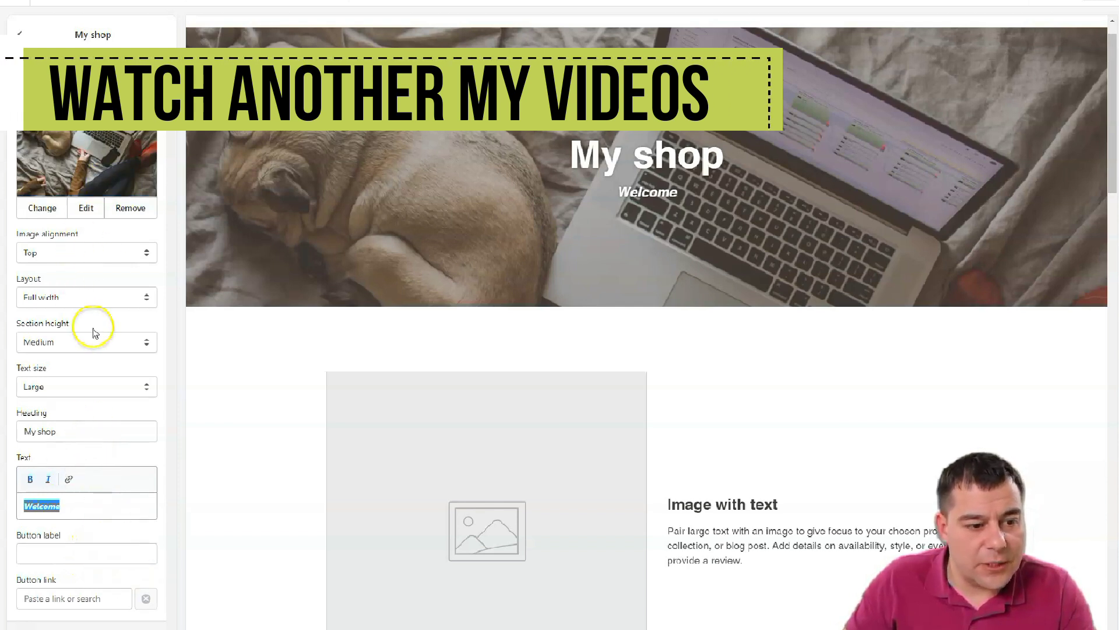
click(22, 37)
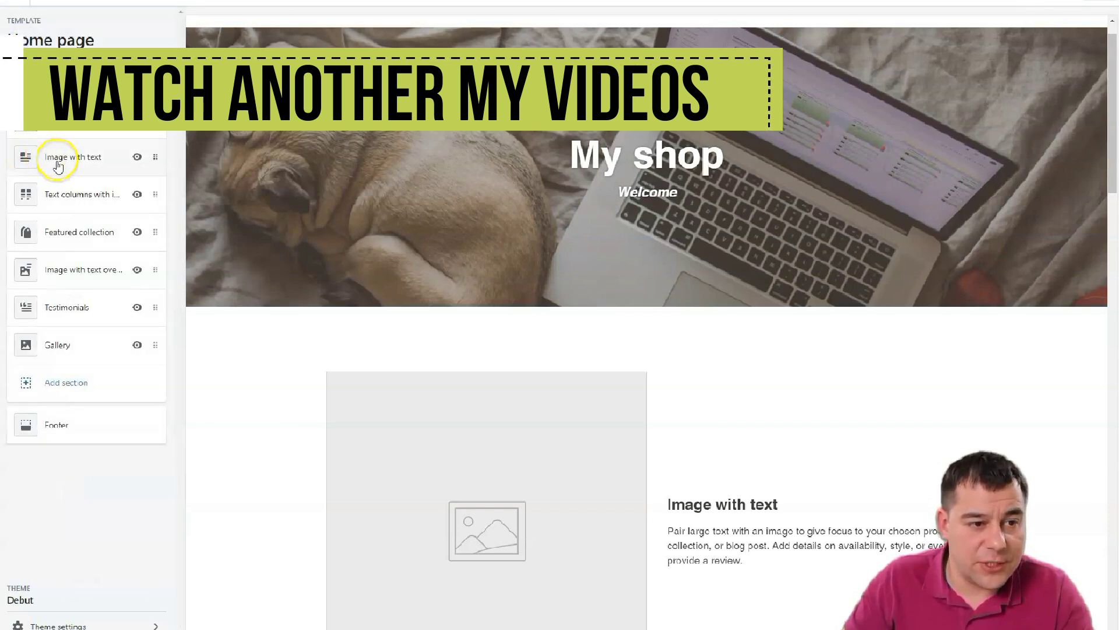
Look over the Text columns with images section's settings and the featured collection in the preview, then return to the section list
click(70, 194)
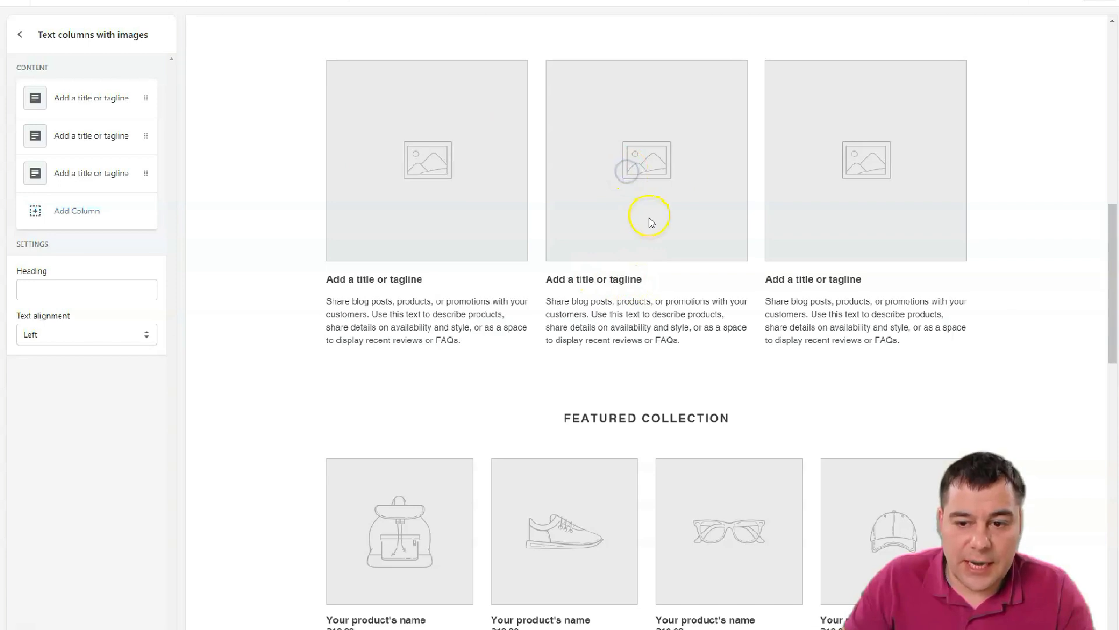
scroll(483, 287, down, 4)
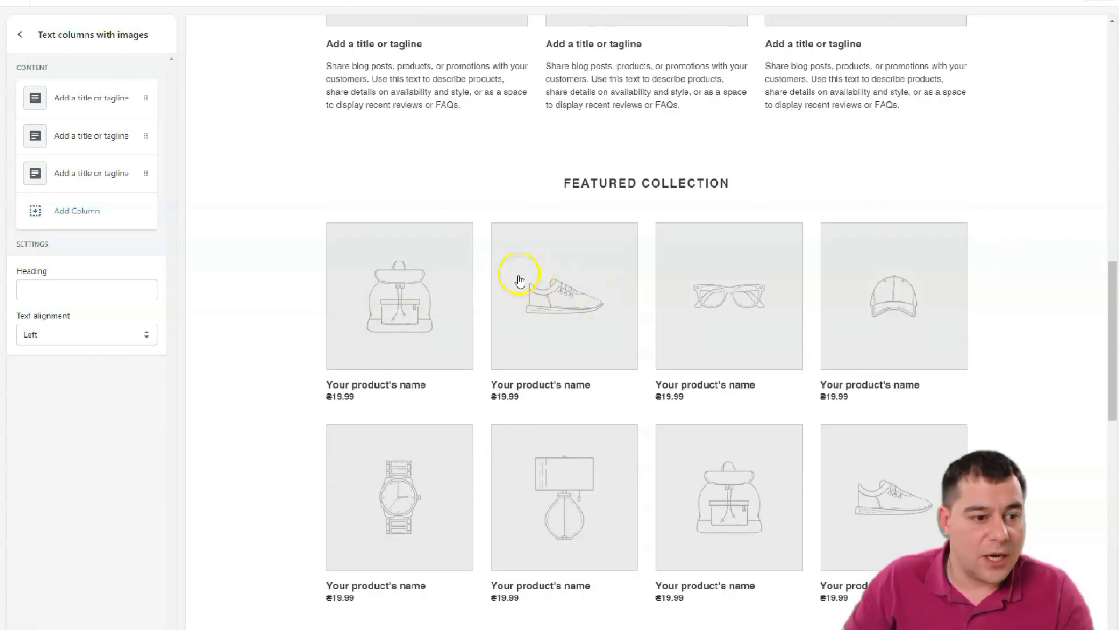
scroll(517, 280, up, 12)
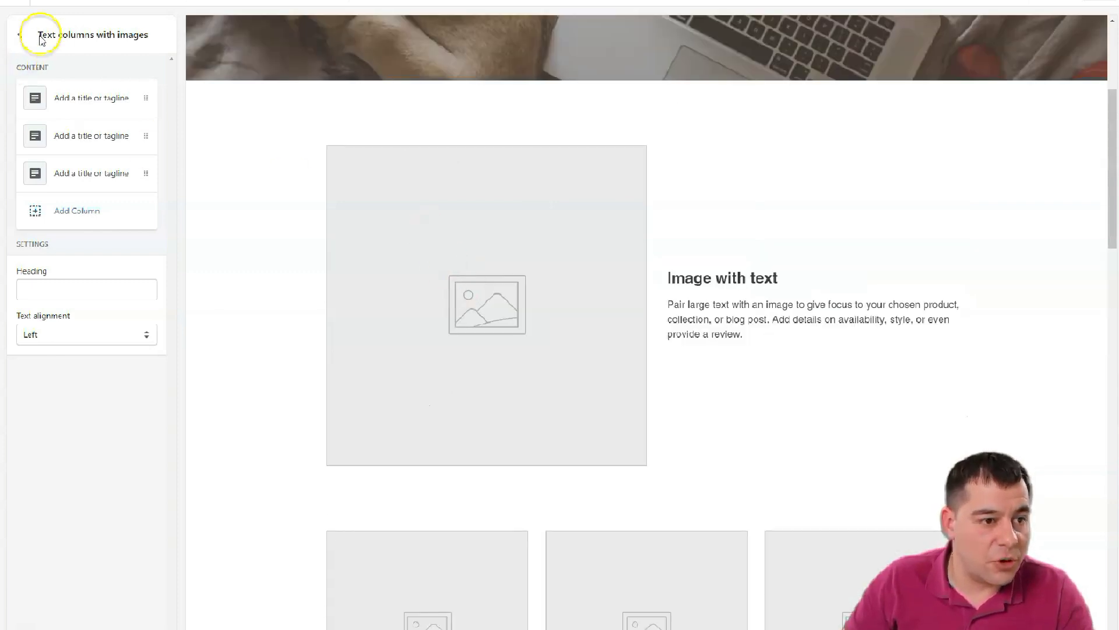
click(20, 34)
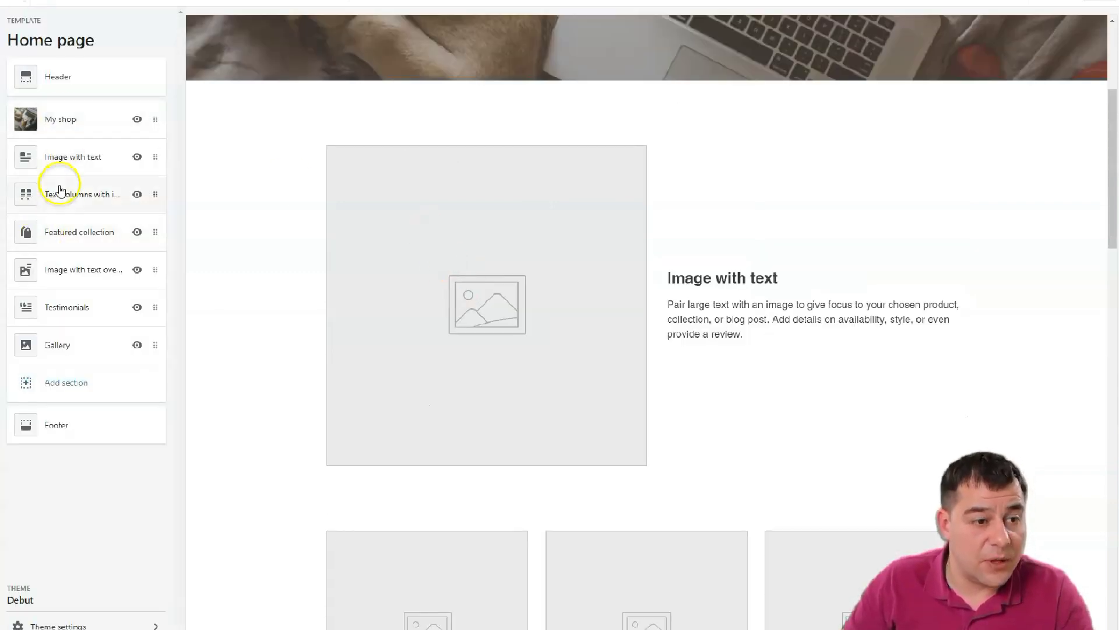
Browse the free Tech images for the Image with text section and leave the section without choosing one
click(63, 158)
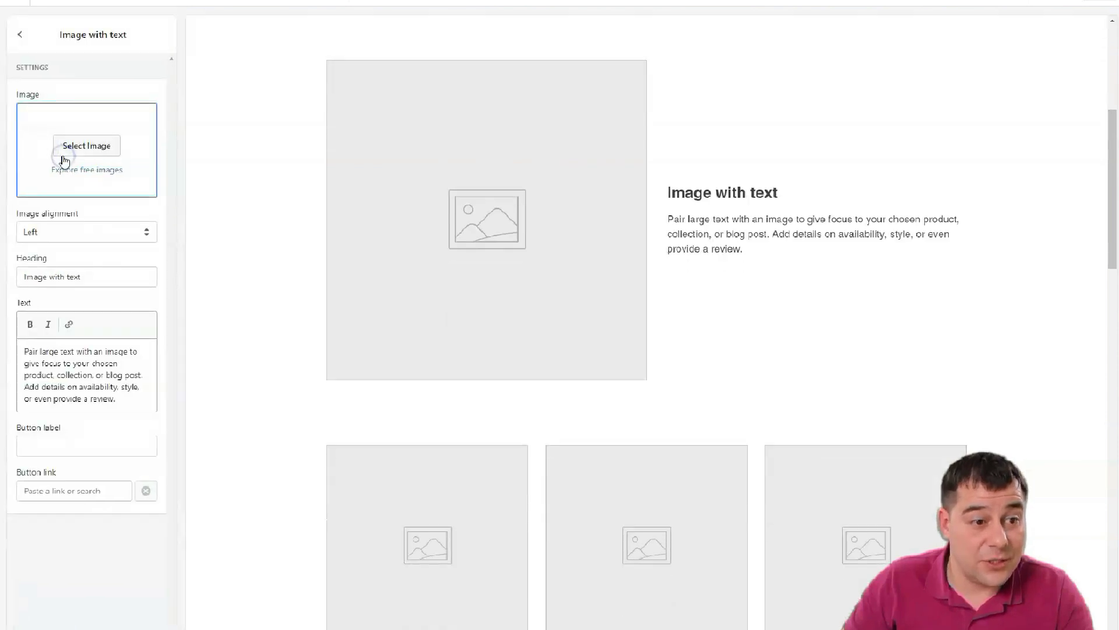
click(78, 171)
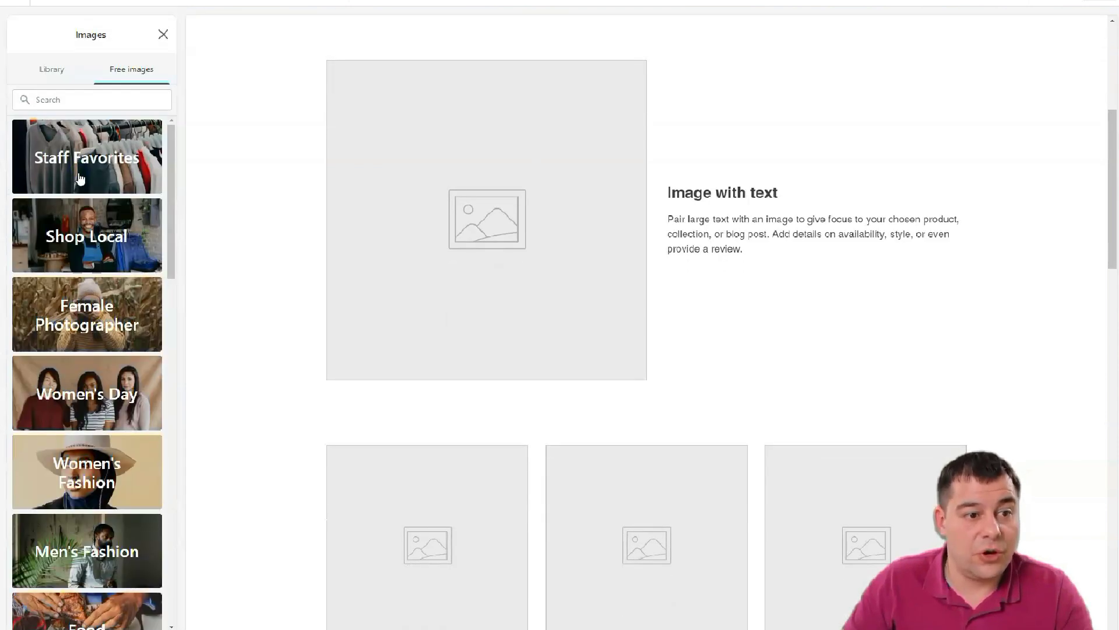
scroll(105, 210, down, 15)
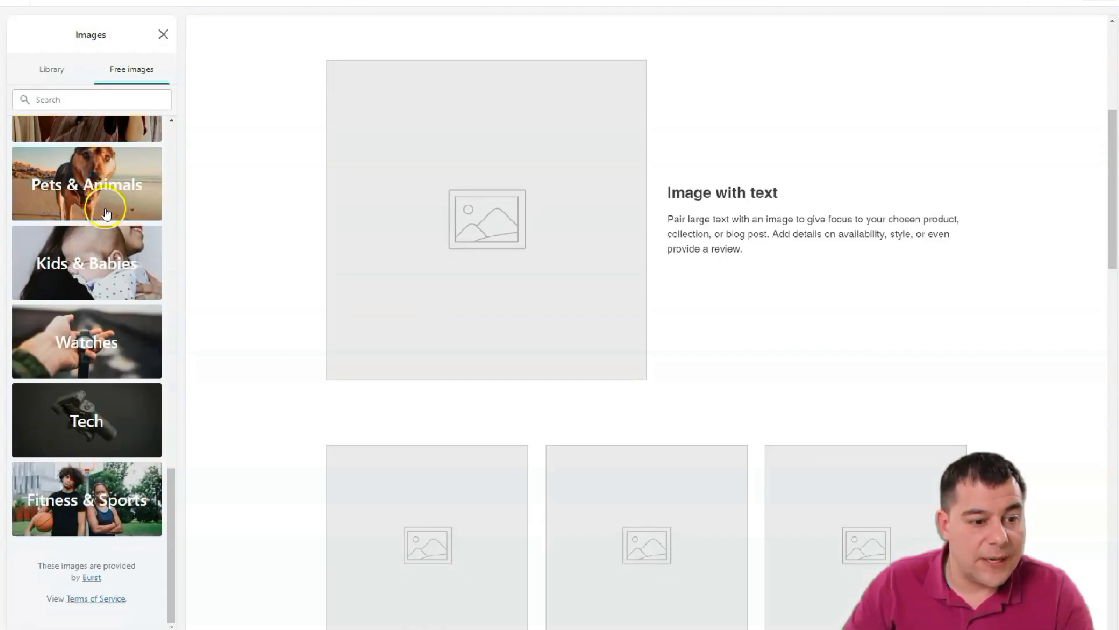
click(53, 416)
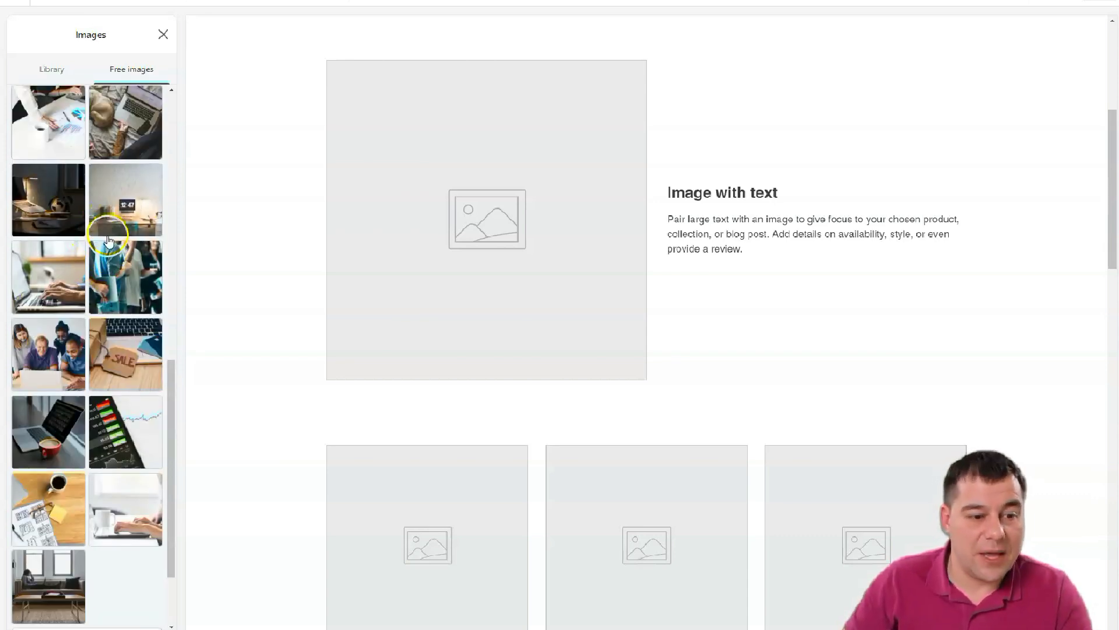
scroll(108, 240, down, 2)
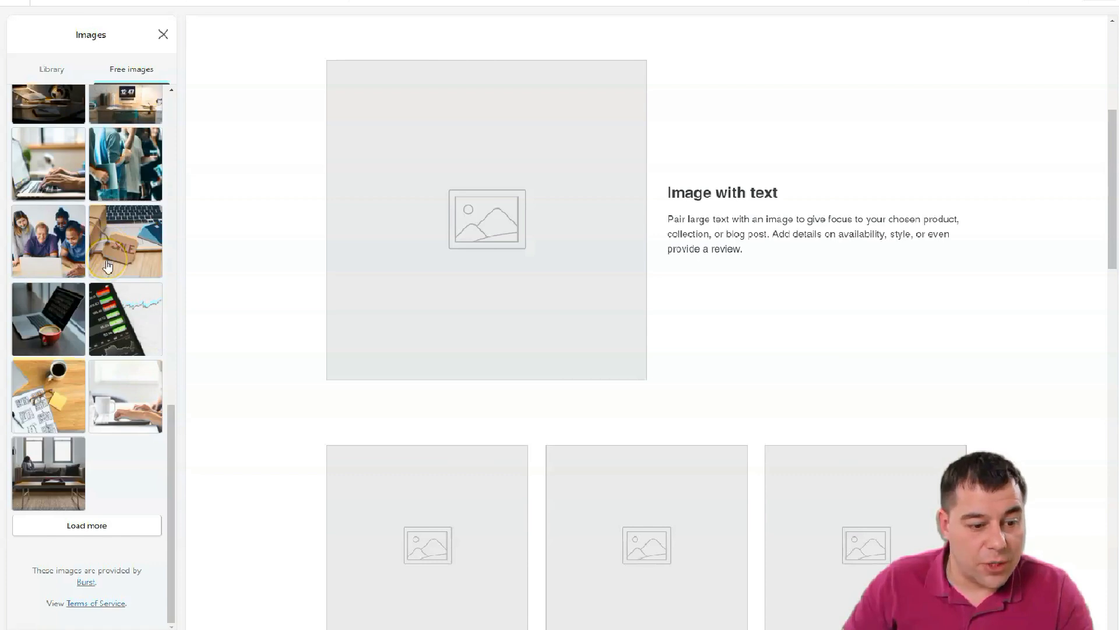
drag(172, 443, 181, 154)
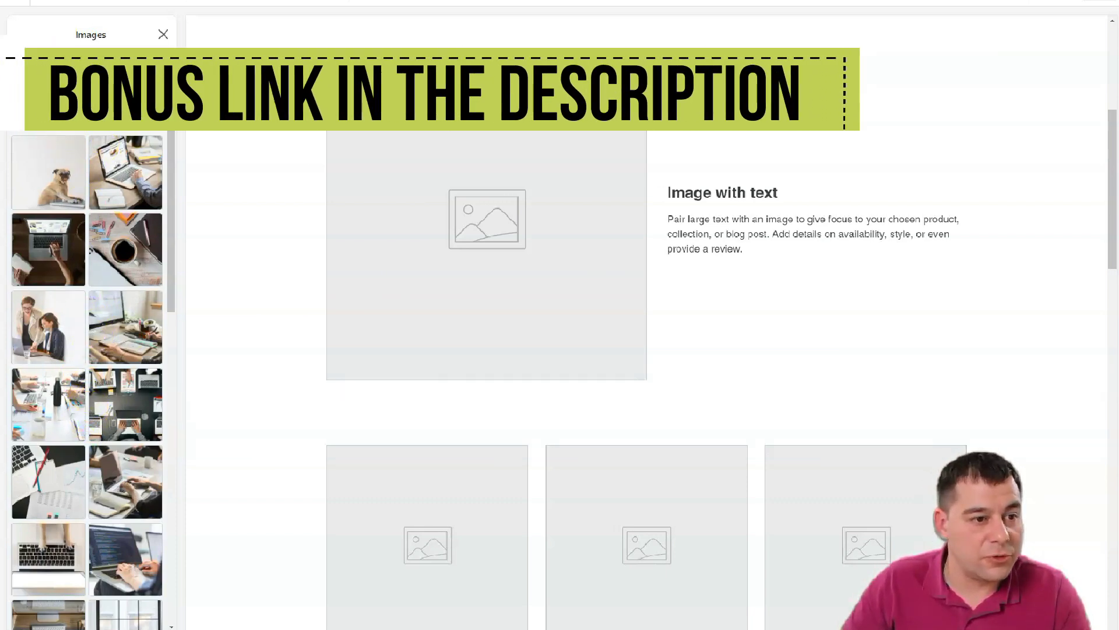
click(163, 35)
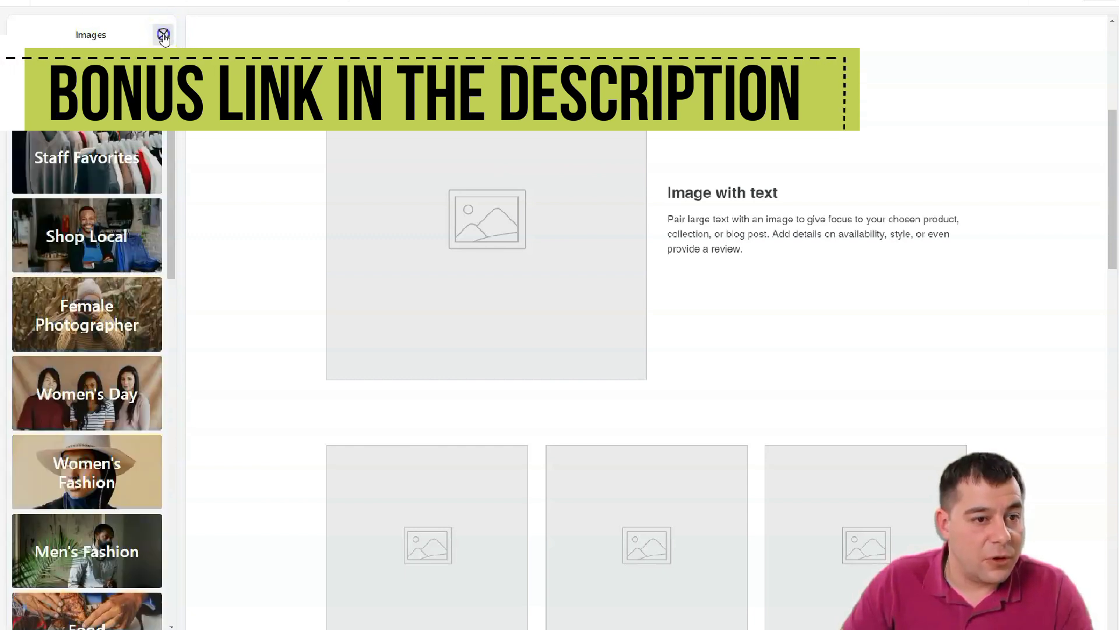
click(163, 35)
click(22, 35)
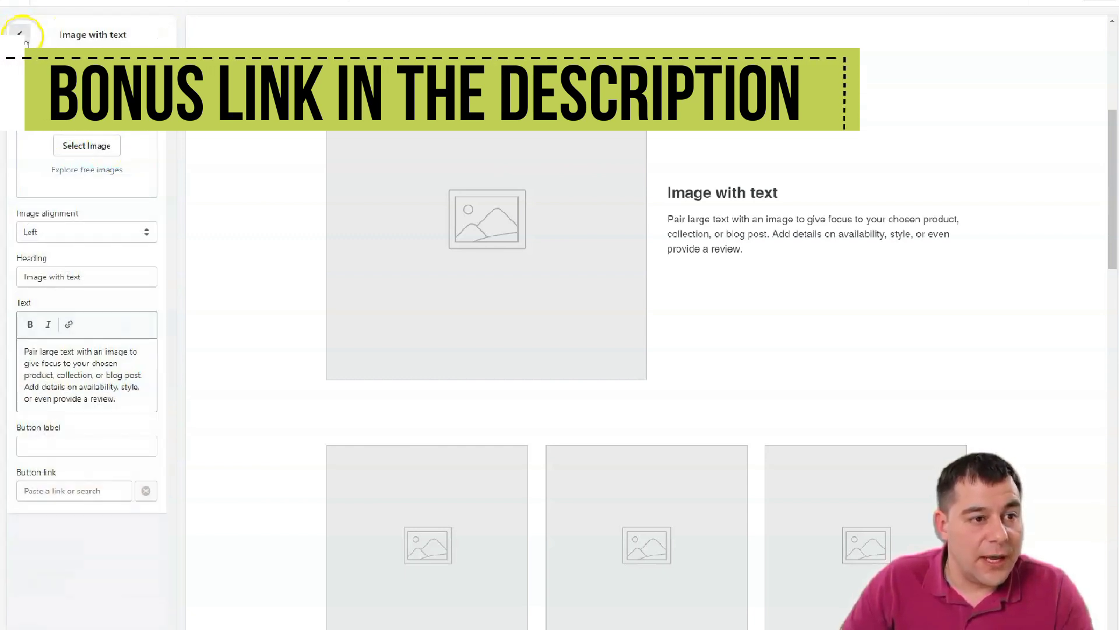
Review the section types that can be added to the home page and close the list without adding one
scroll(494, 304, up, 5)
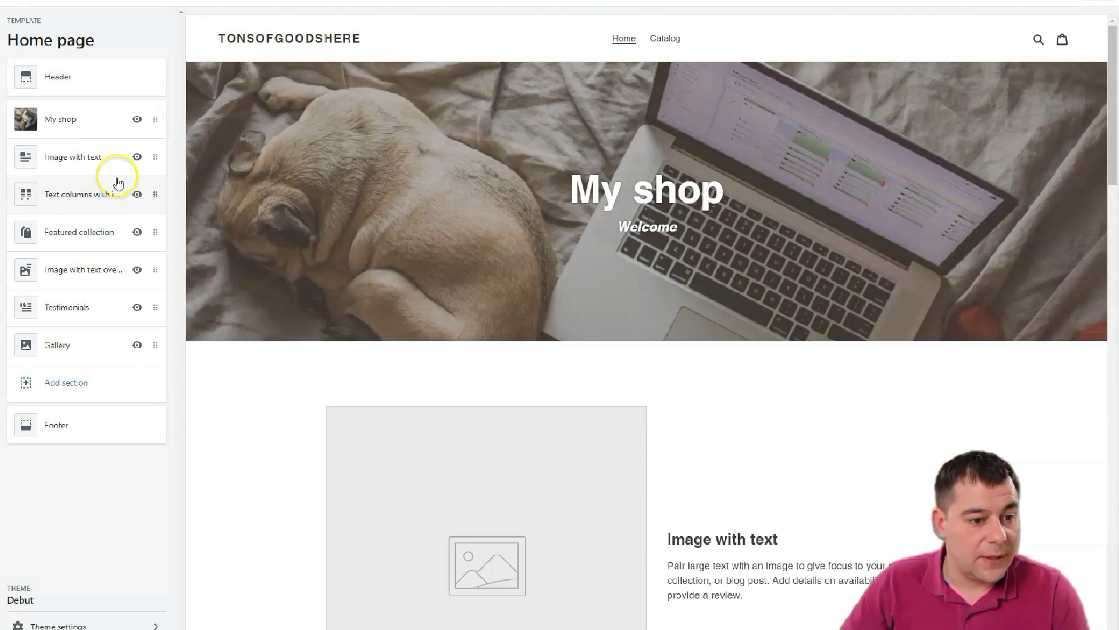
click(52, 385)
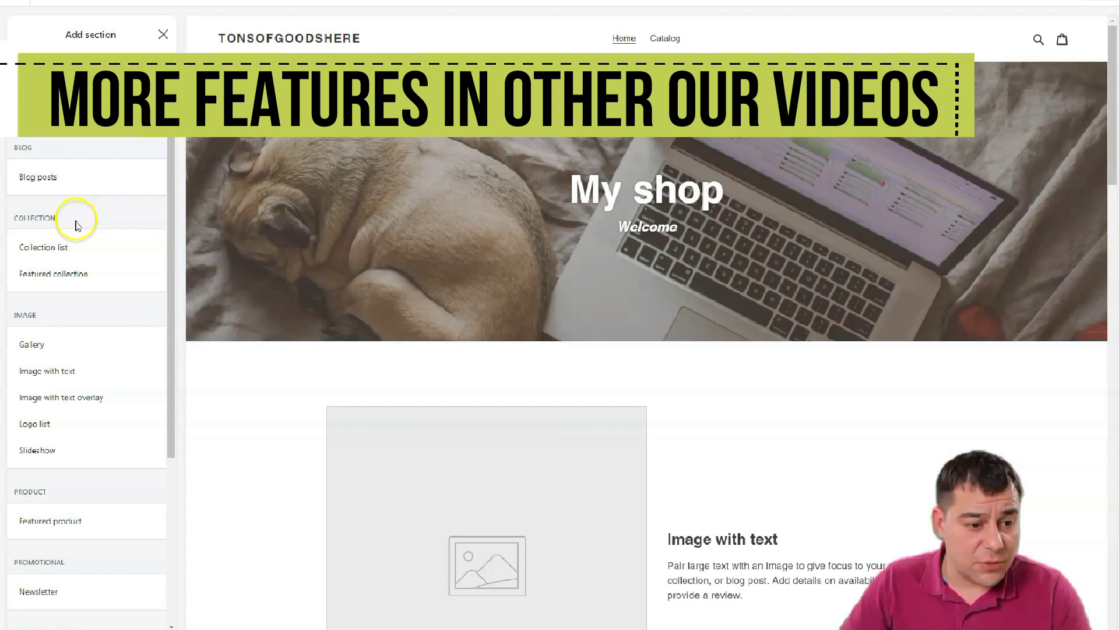
scroll(78, 233, down, 2)
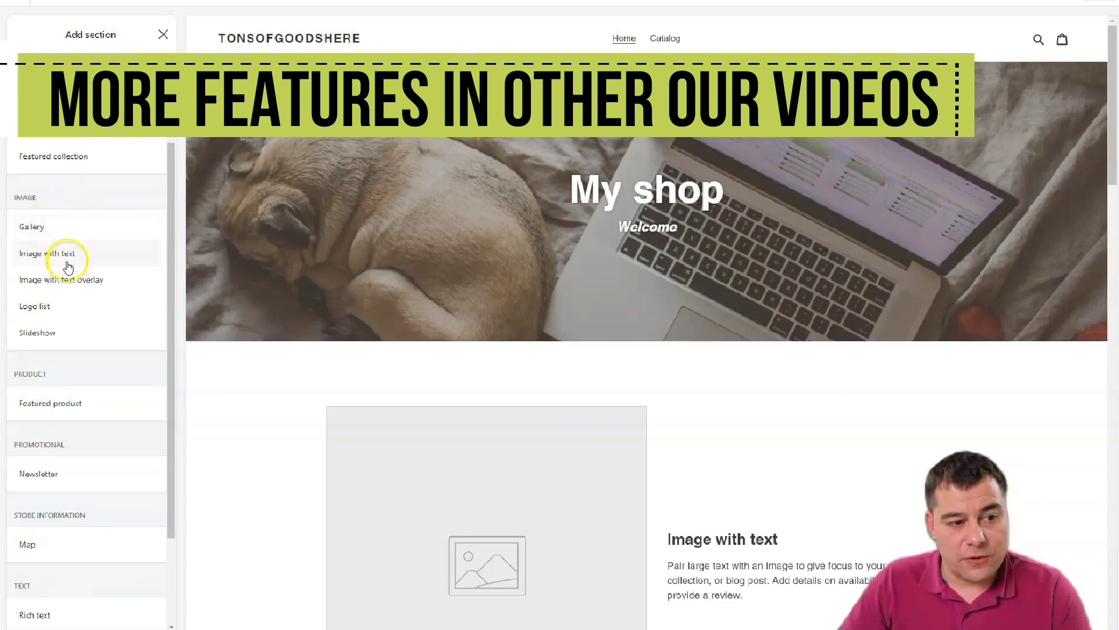
scroll(76, 321, down, 2)
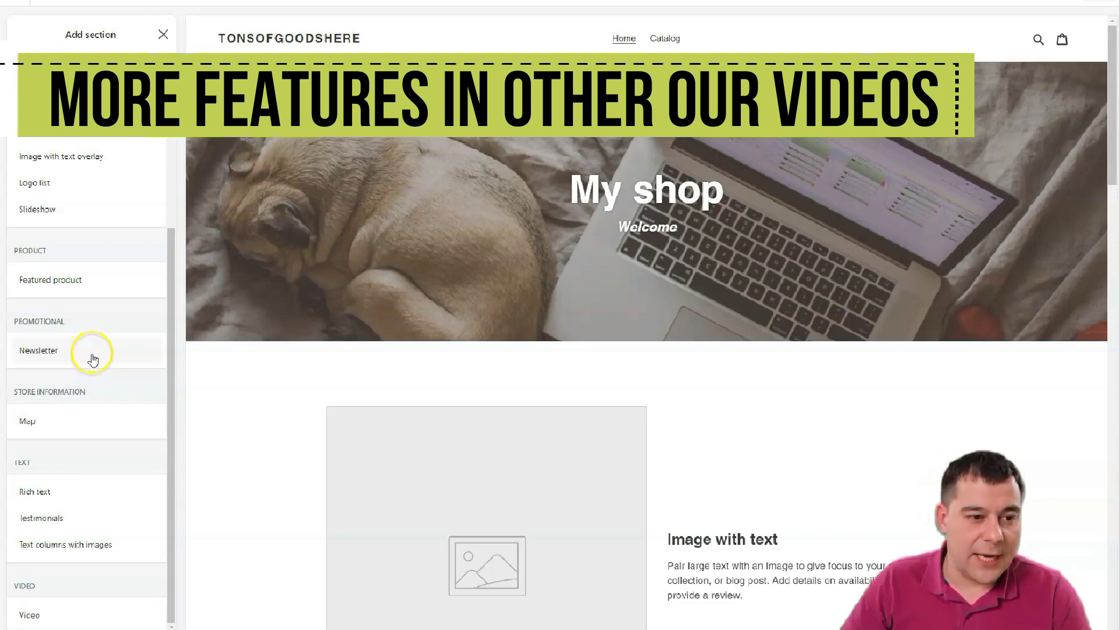
scroll(93, 356, up, 4)
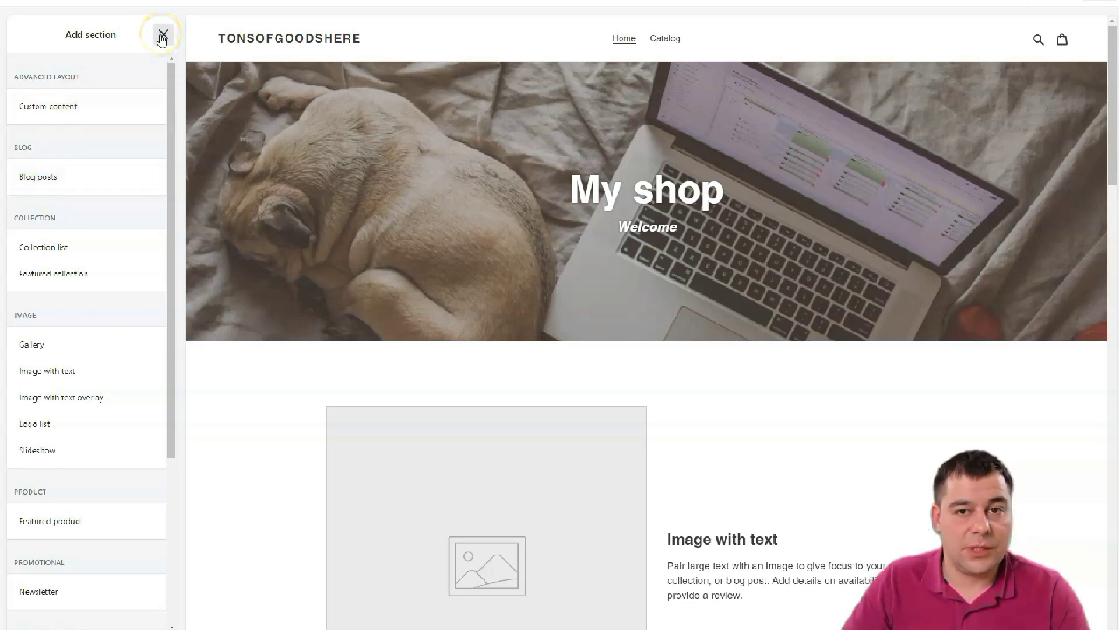
scroll(76, 332, down, 4)
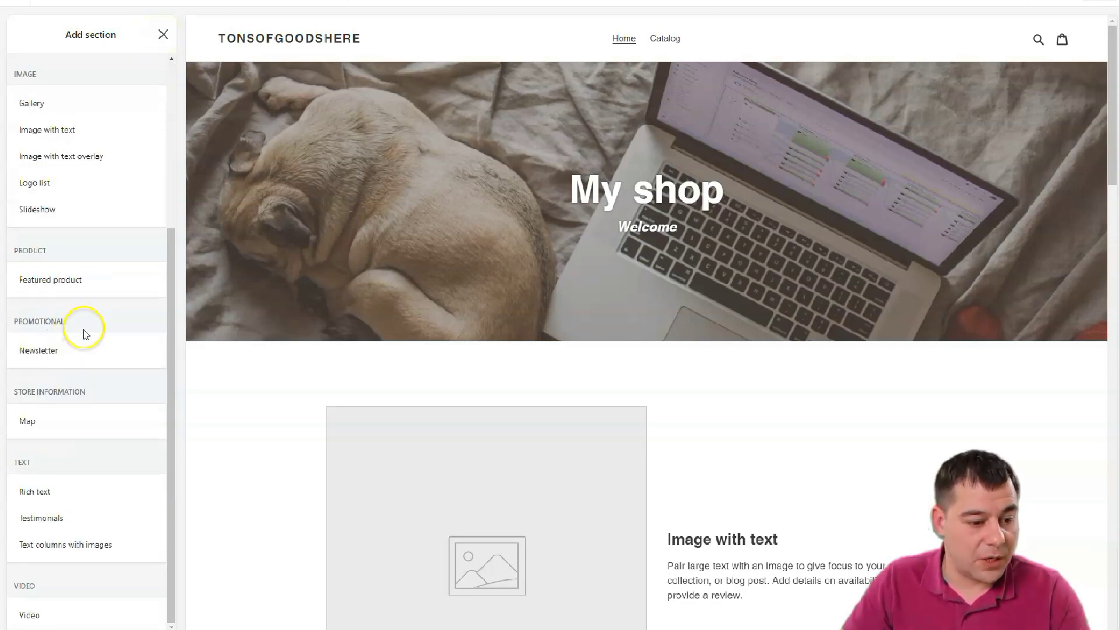
click(163, 36)
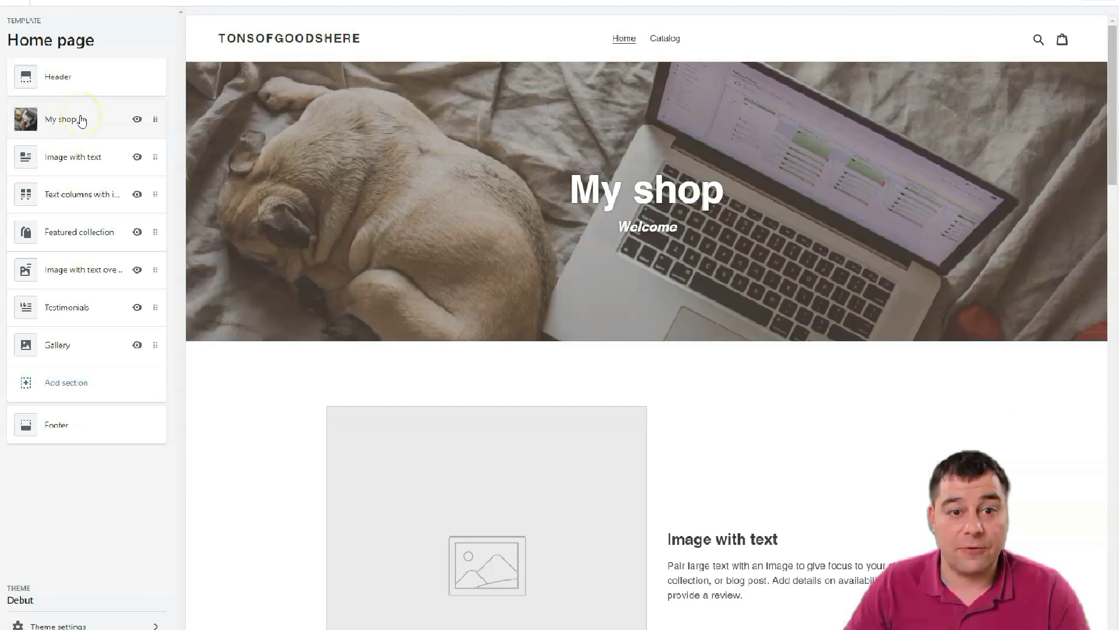
Leave the theme editor, discarding the unsaved changes, and start adding a new product to the store
click(143, 101)
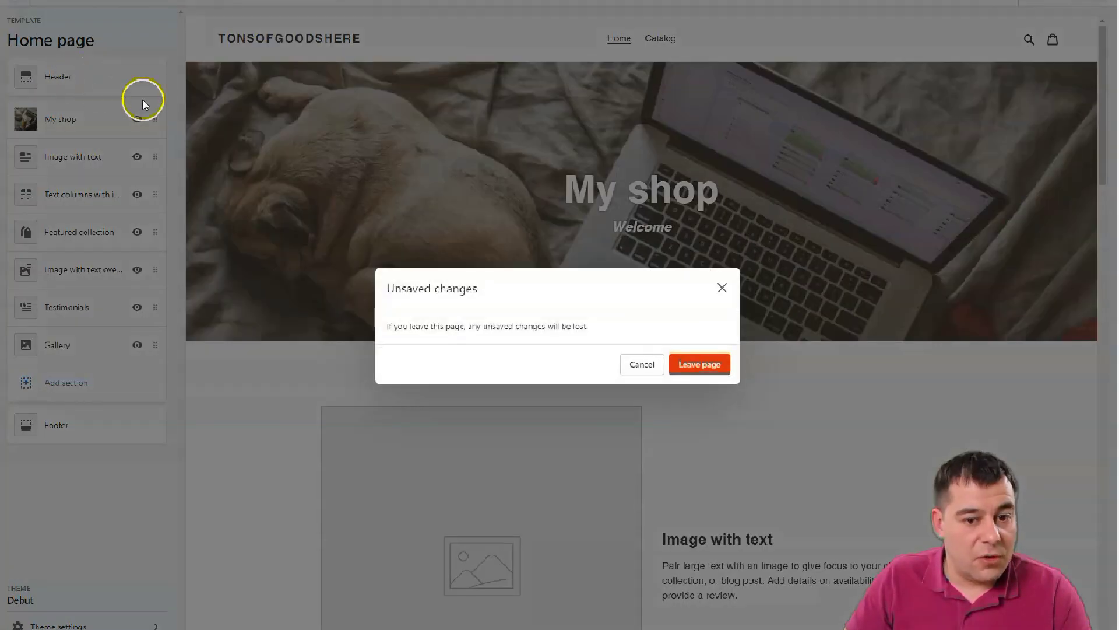
click(702, 364)
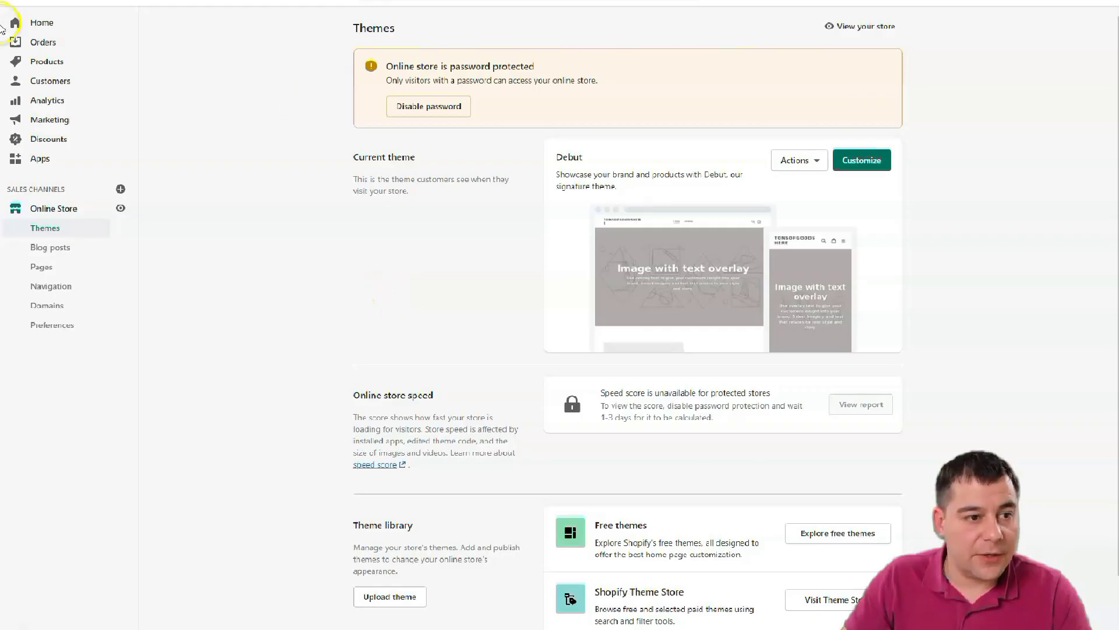
click(35, 63)
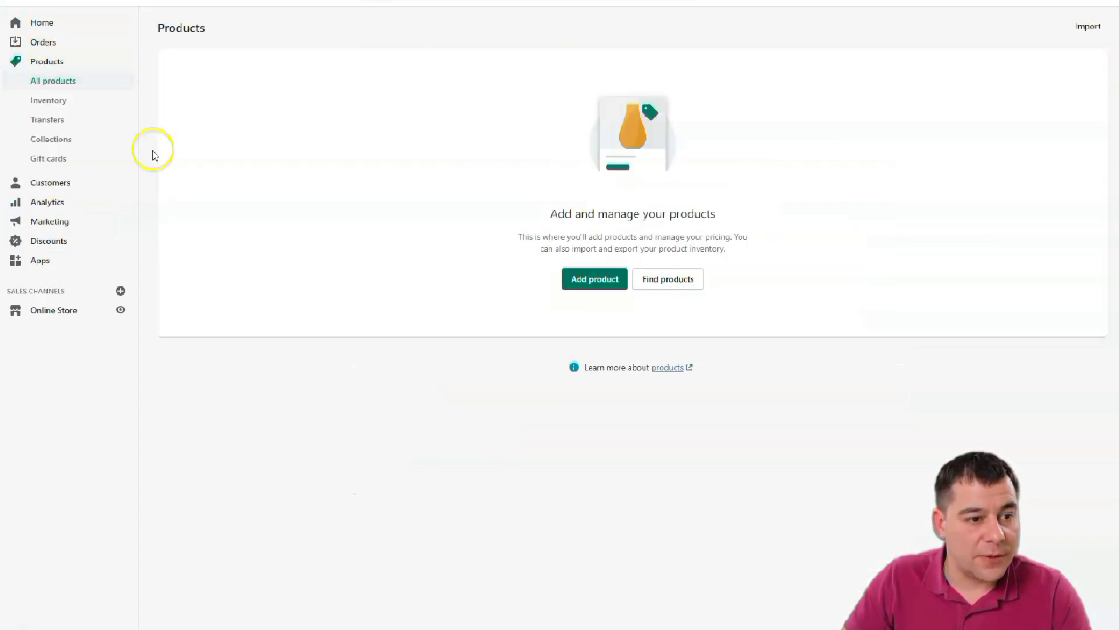
click(590, 280)
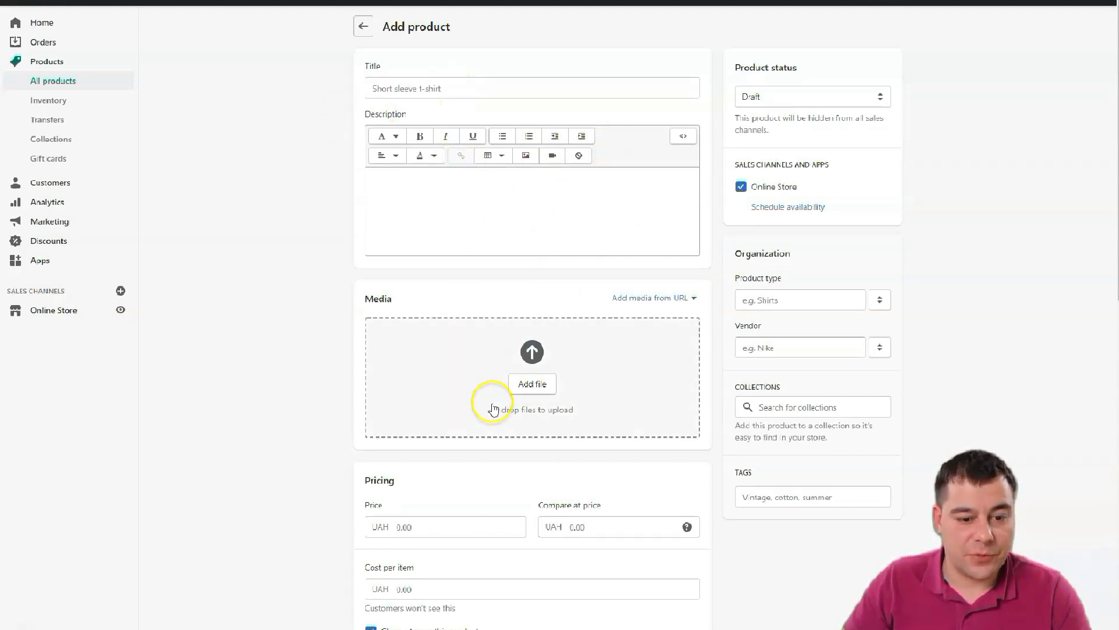
Look through the new product form, from organization and tags down to shipping, variants and the search engine listing
scroll(494, 396, down, 7)
scroll(495, 360, up, 7)
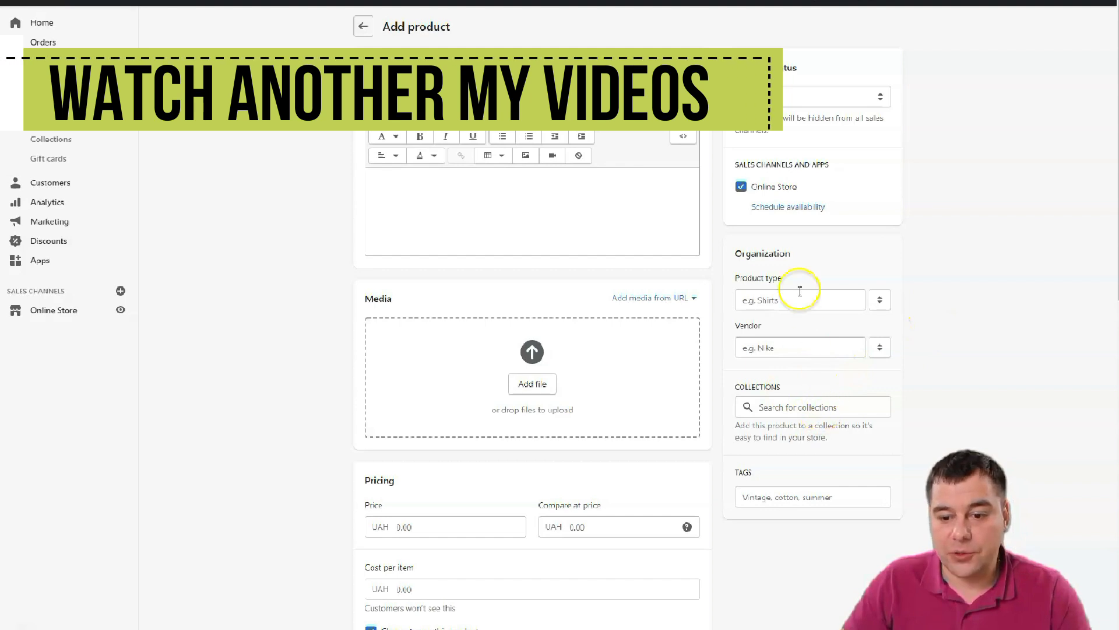
click(767, 498)
scroll(475, 358, down, 10)
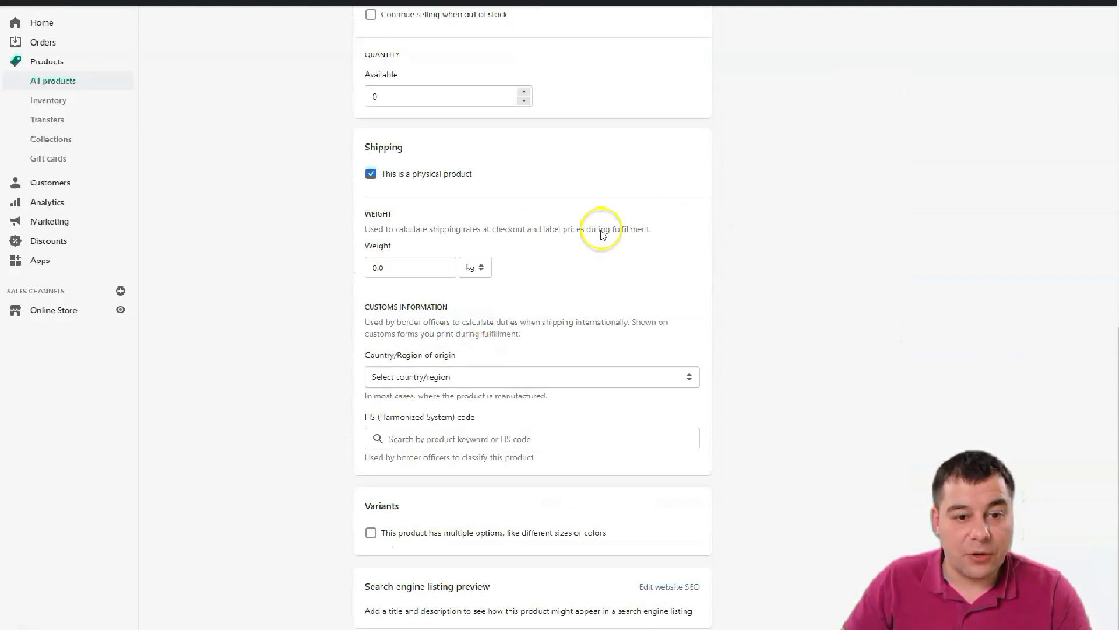
scroll(565, 286, down, 1)
scroll(556, 283, up, 10)
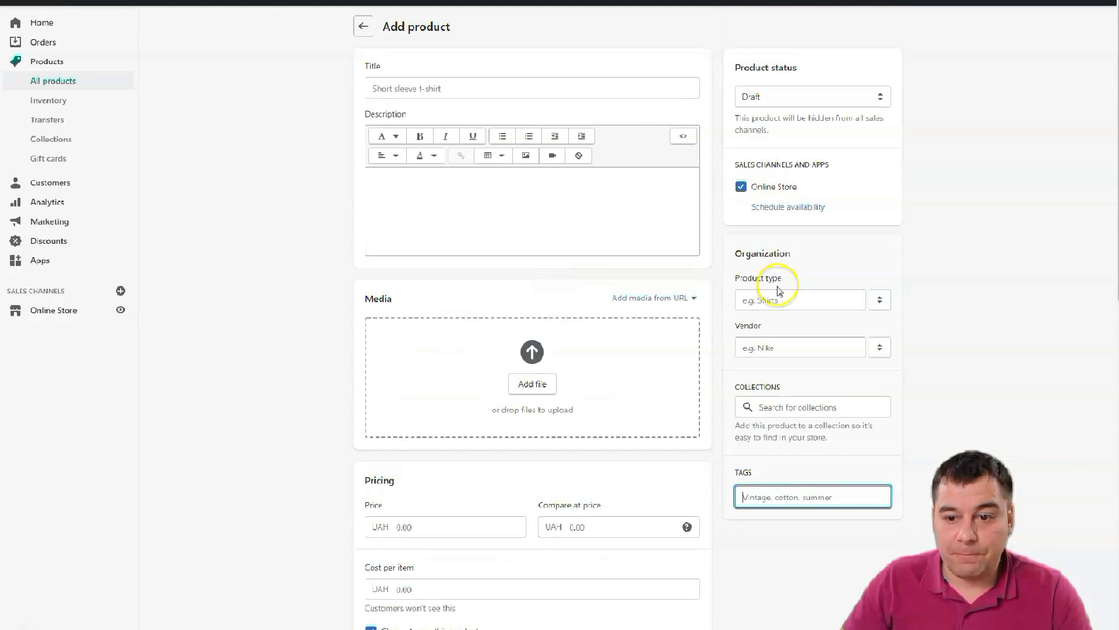
Title the new product "Iphone Case" and enter "The best one" as its description
click(416, 89)
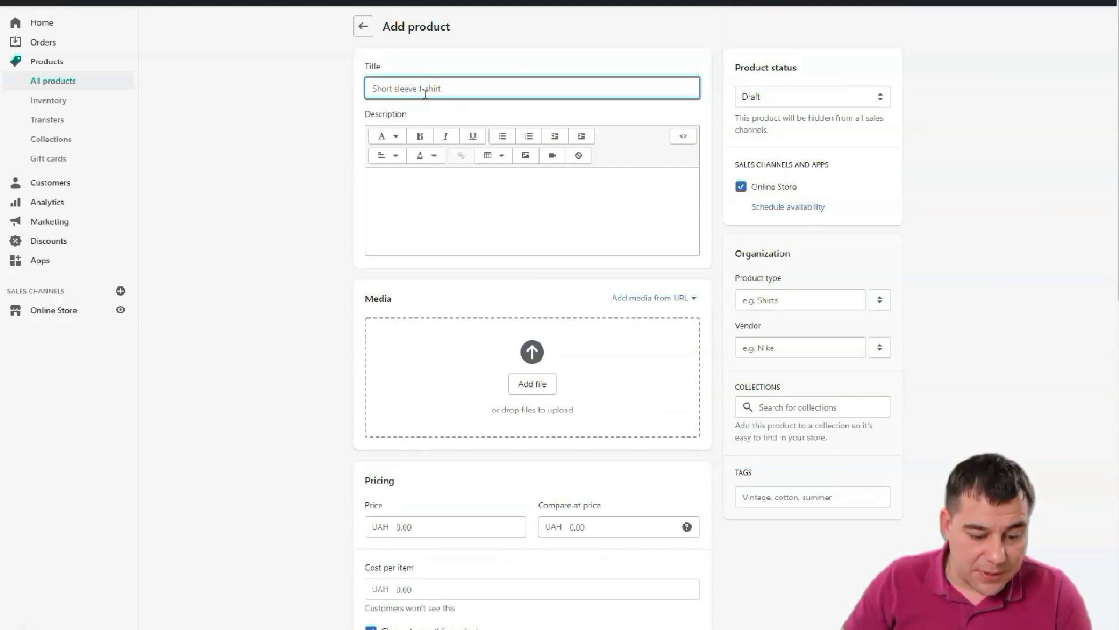
text(Iphone Case)
click(446, 198)
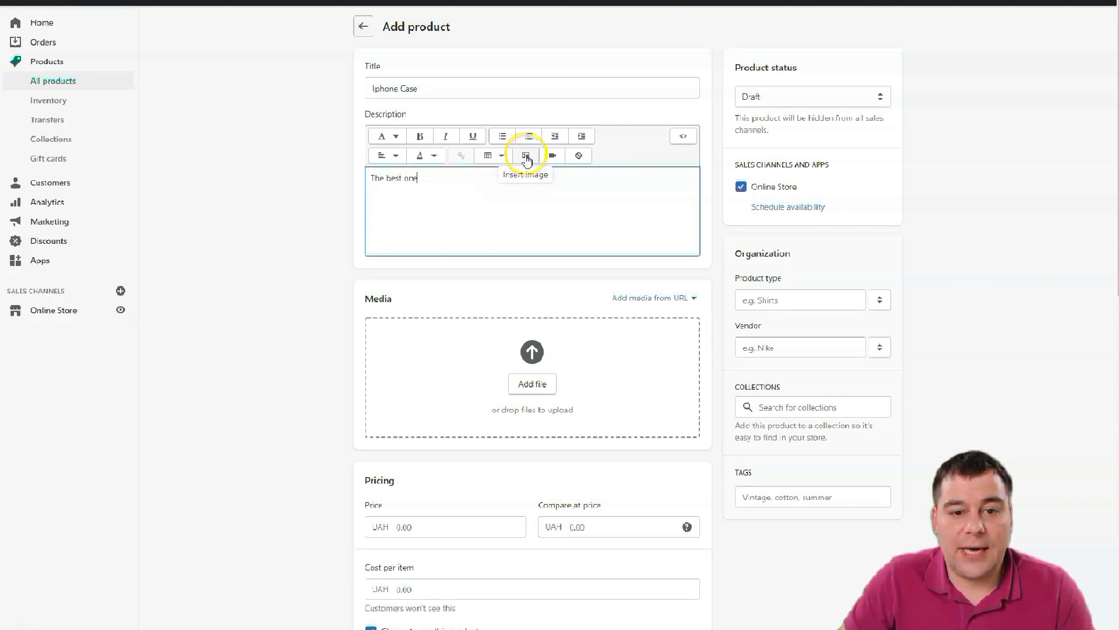
click(508, 197)
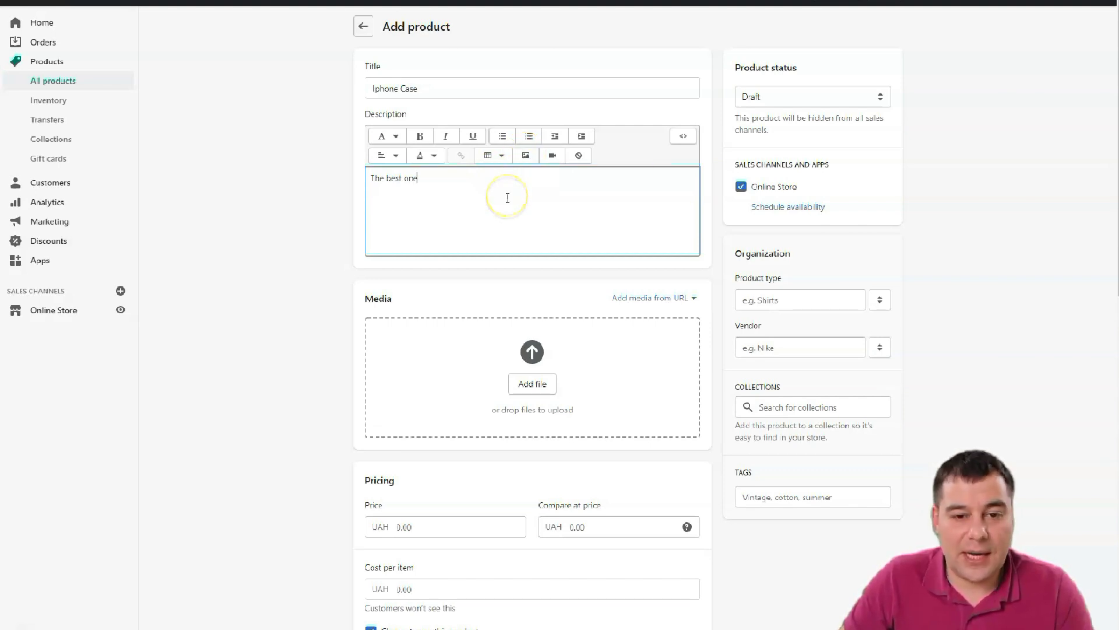
Open the file chooser for the product's media, close it without uploading, and review the inventory and shipping fields
scroll(525, 182, down, 2)
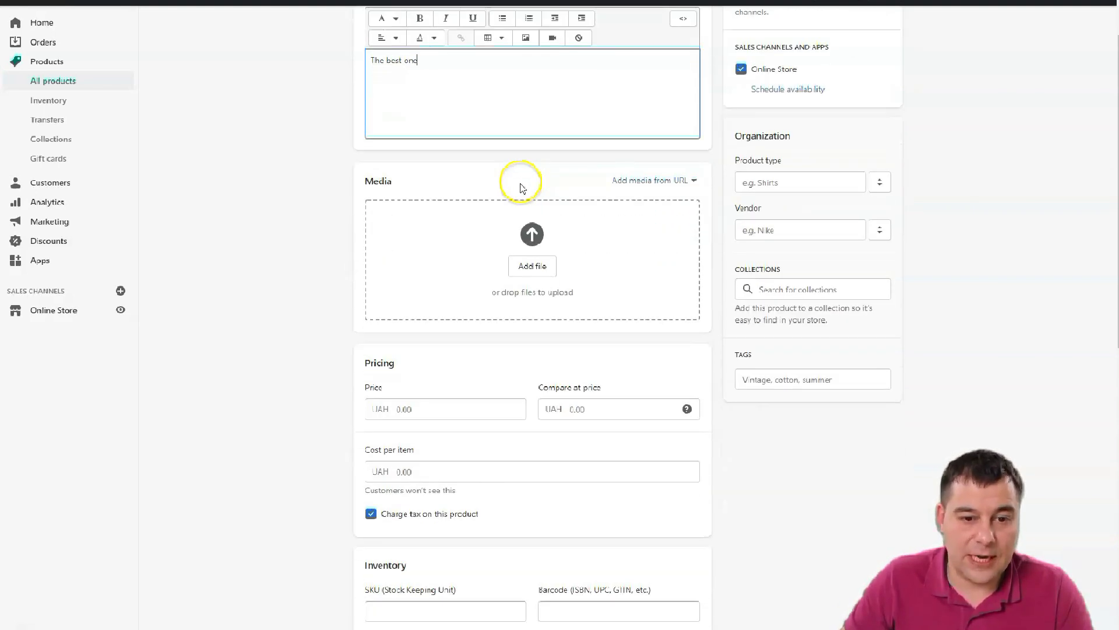
click(529, 269)
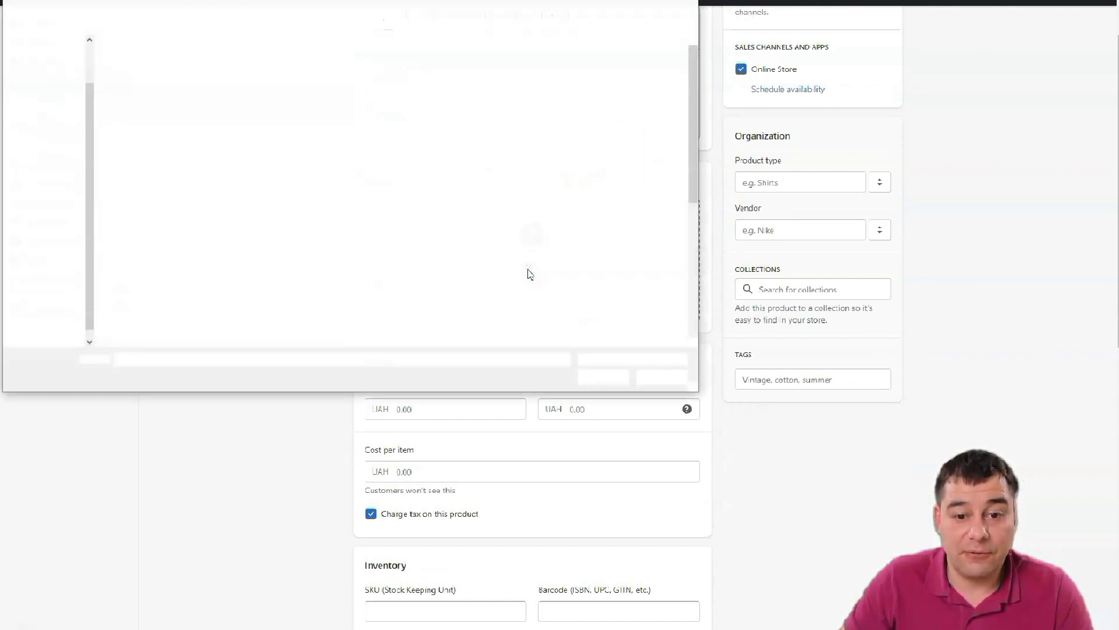
click(687, 2)
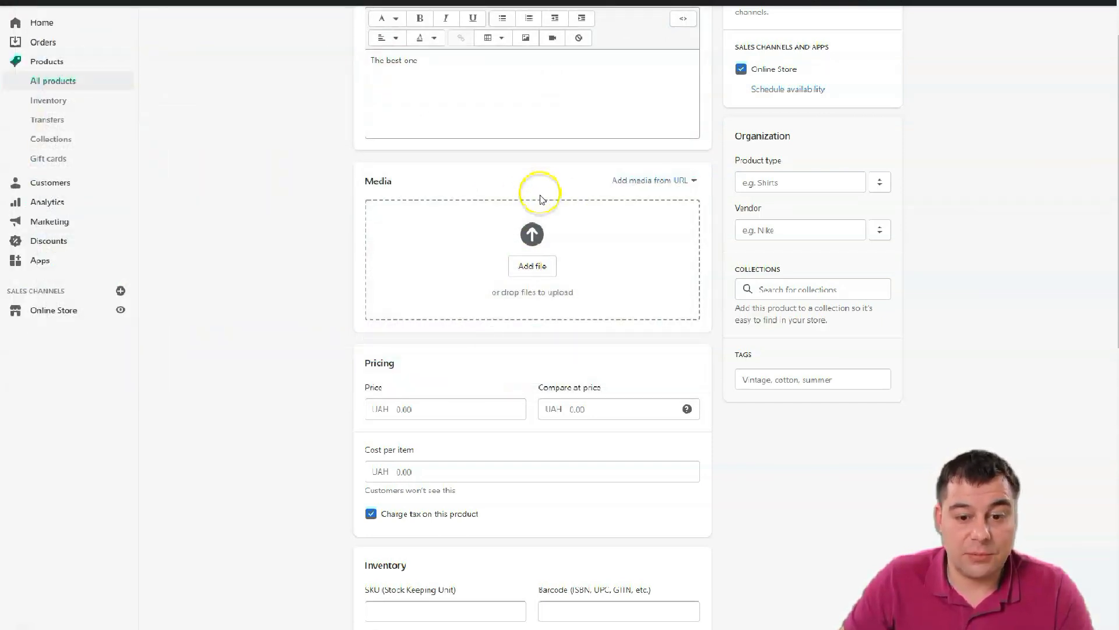
scroll(537, 186, down, 9)
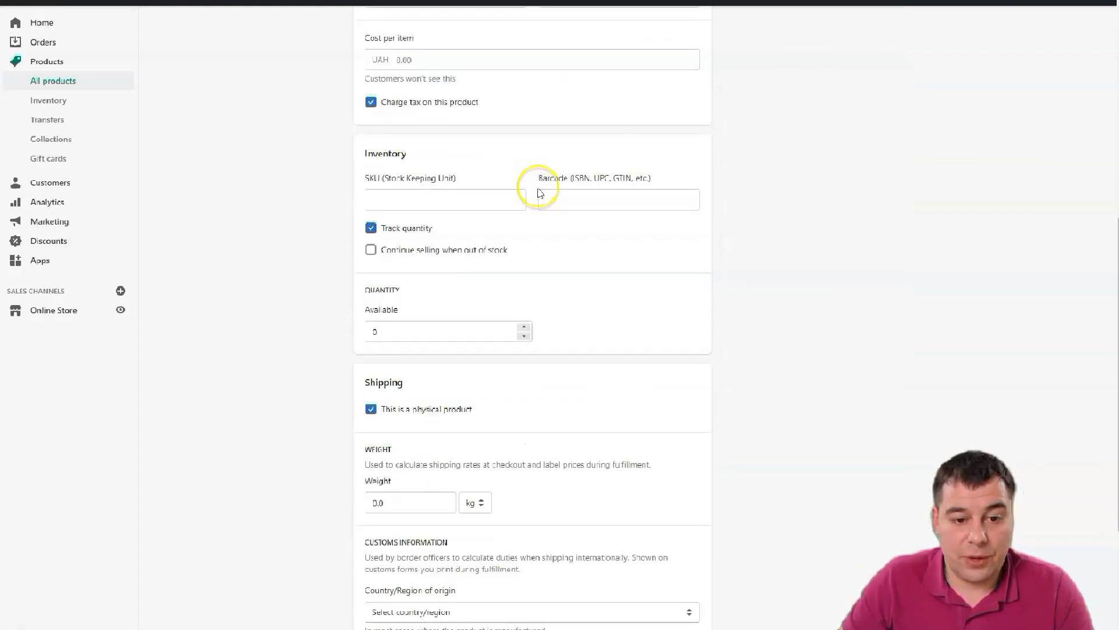
Review the new product's pricing, inventory, shipping, customs, variants and search engine listing fields without entering any values
scroll(554, 209, up, 6)
scroll(583, 250, up, 5)
scroll(394, 392, down, 6)
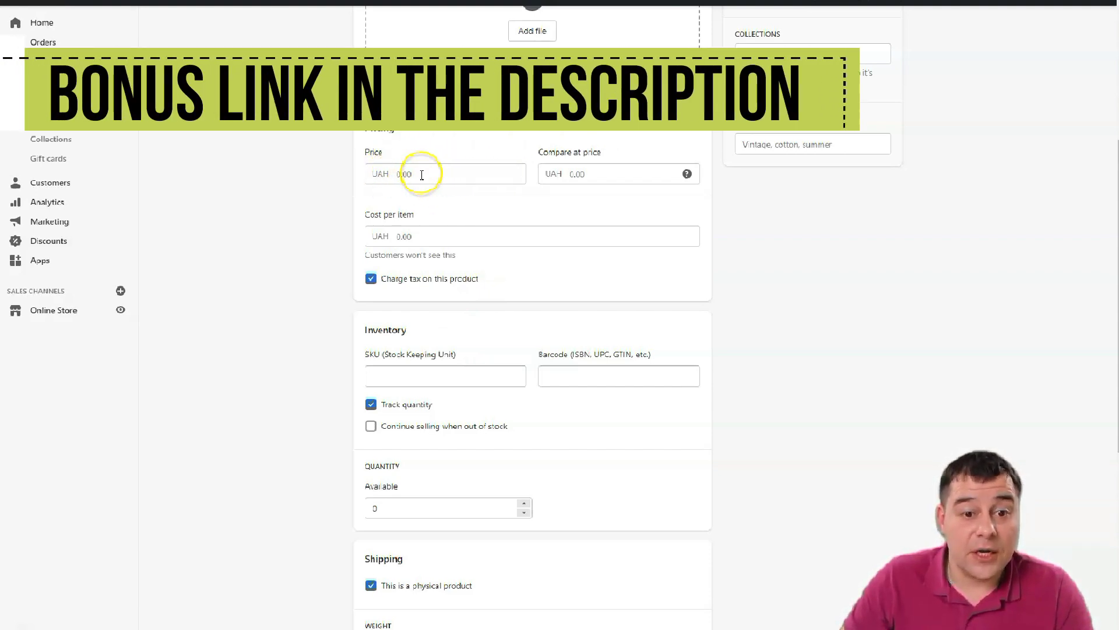
click(421, 174)
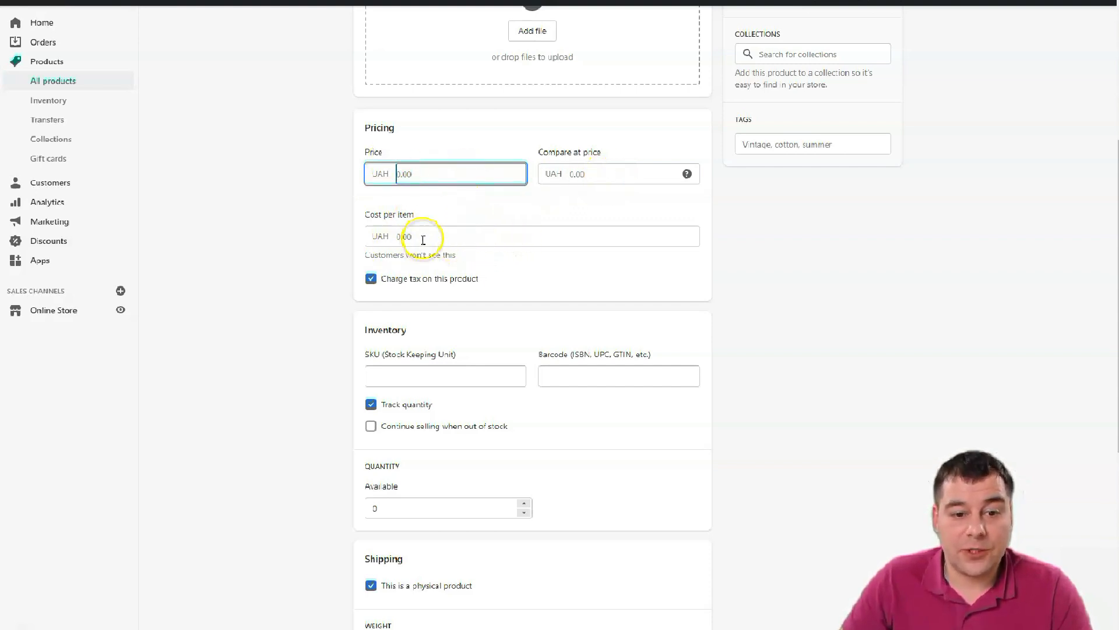
scroll(470, 241, down, 4)
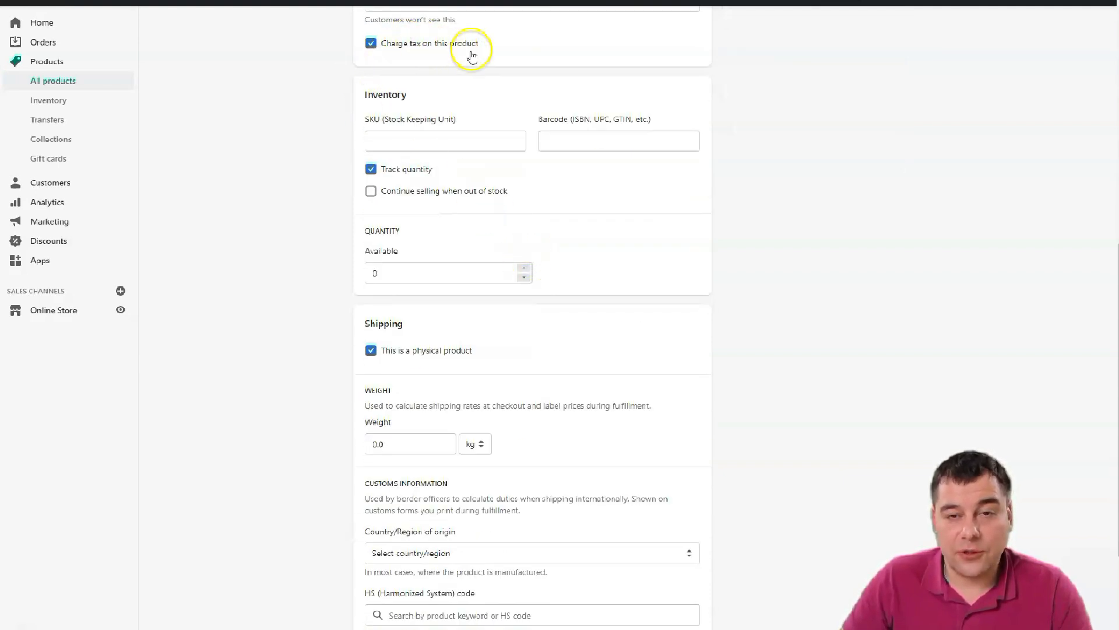
scroll(600, 218, down, 4)
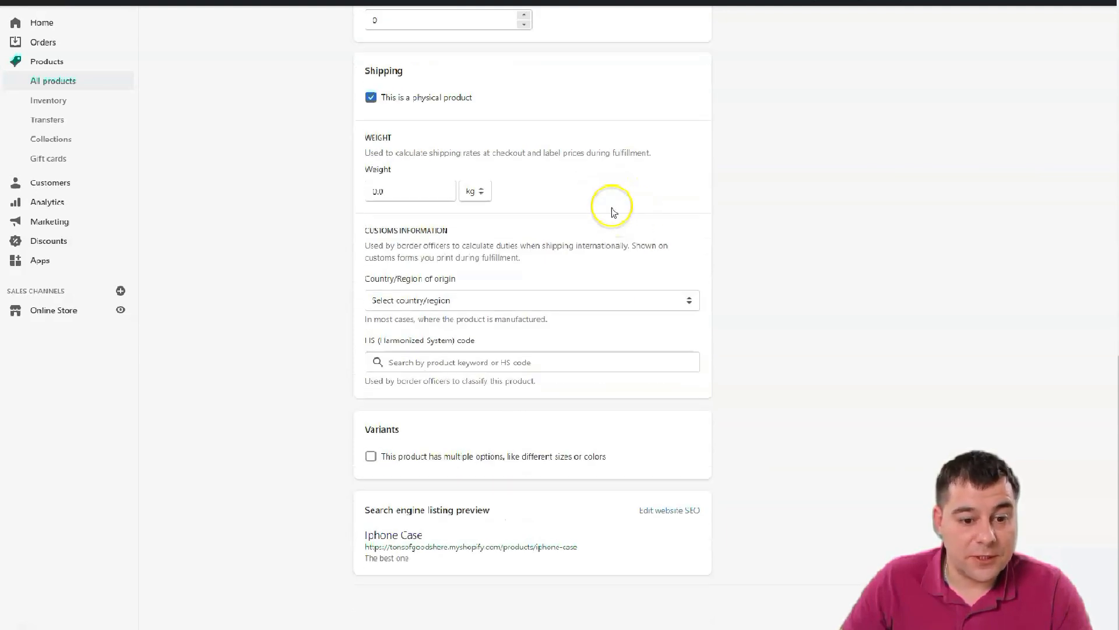
scroll(609, 211, up, 3)
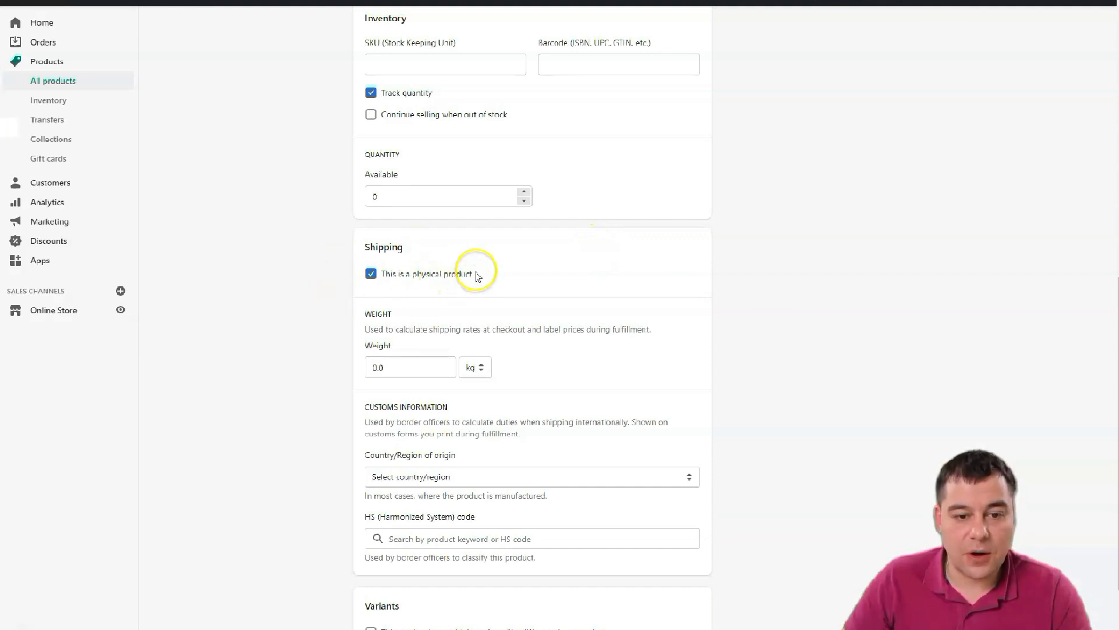
scroll(480, 420, down, 3)
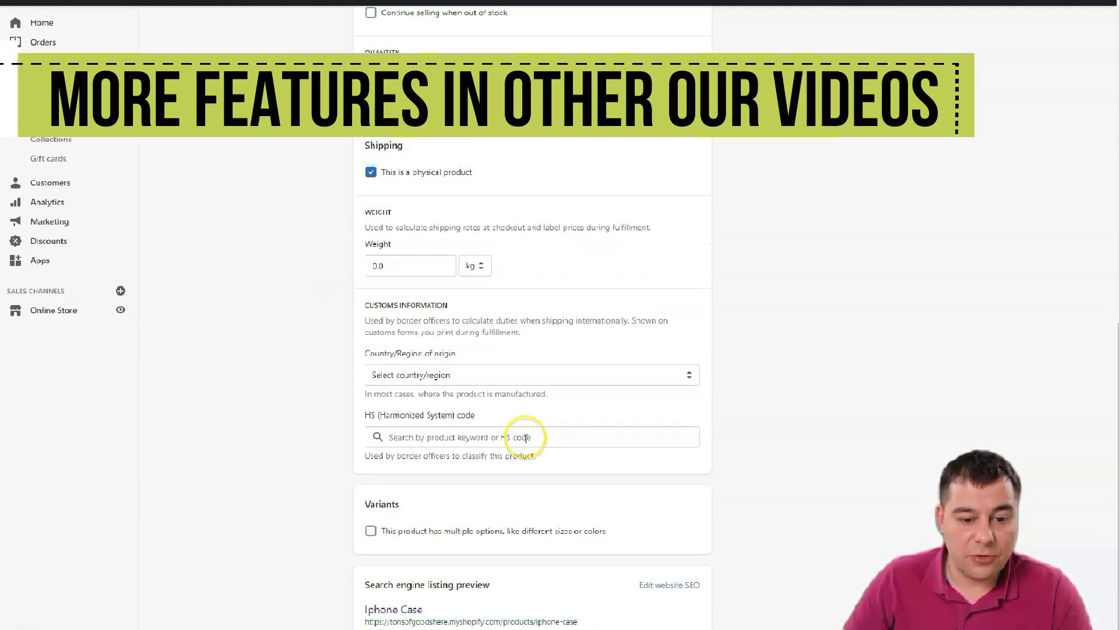
scroll(519, 408, up, 15)
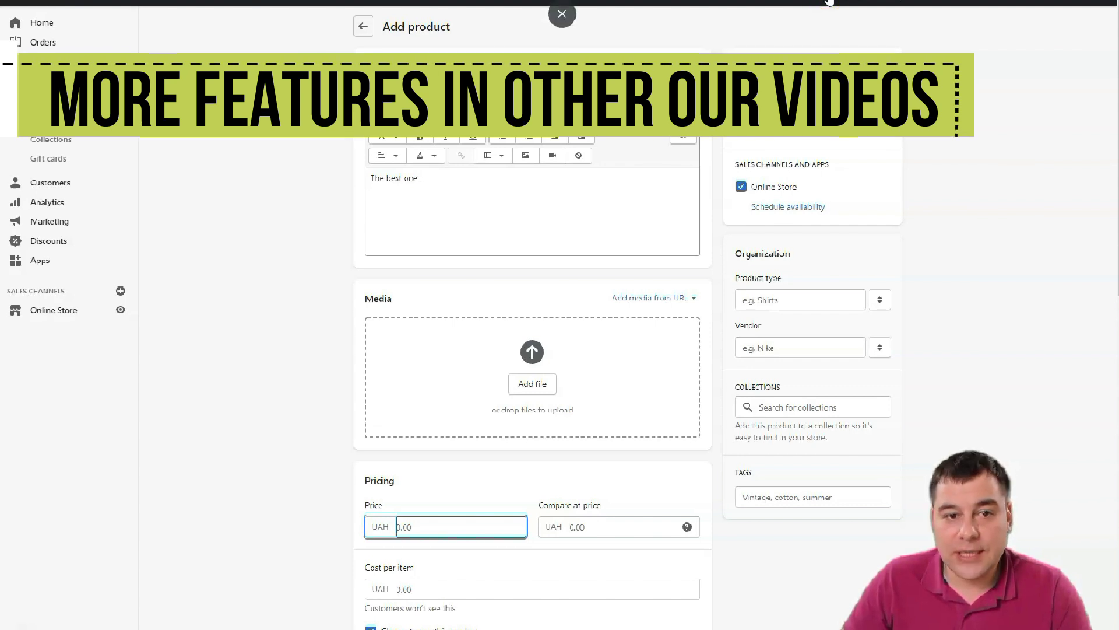
Discard the unsaved "Iphone Case" product and open the online store's current Debut theme for customizing
click(828, 1)
click(686, 364)
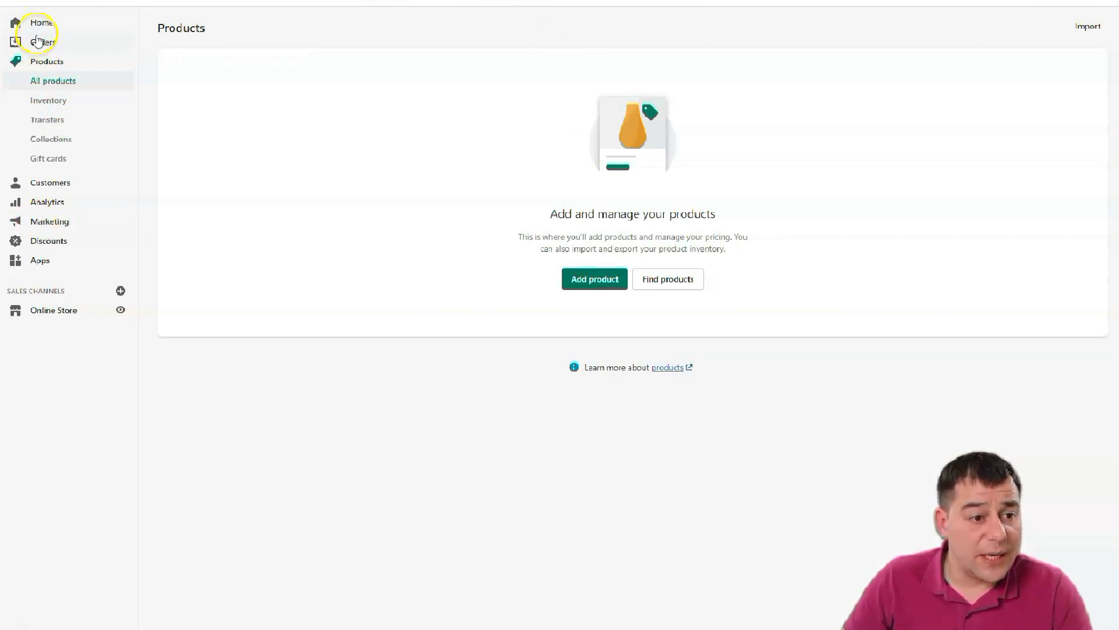
click(47, 312)
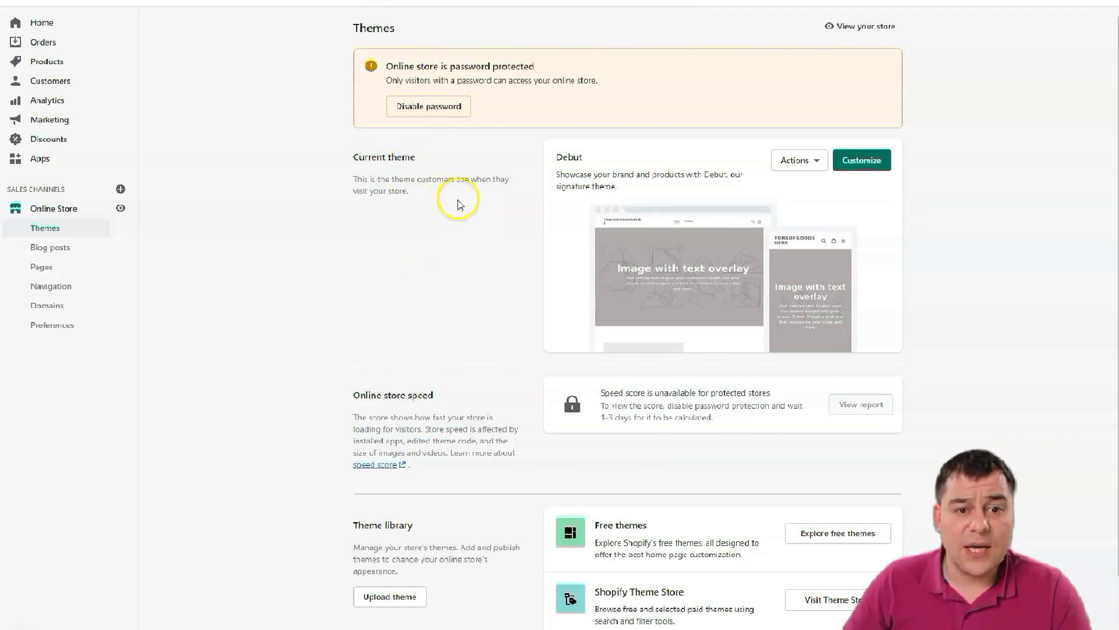
scroll(459, 204, down, 1)
scroll(469, 205, up, 1)
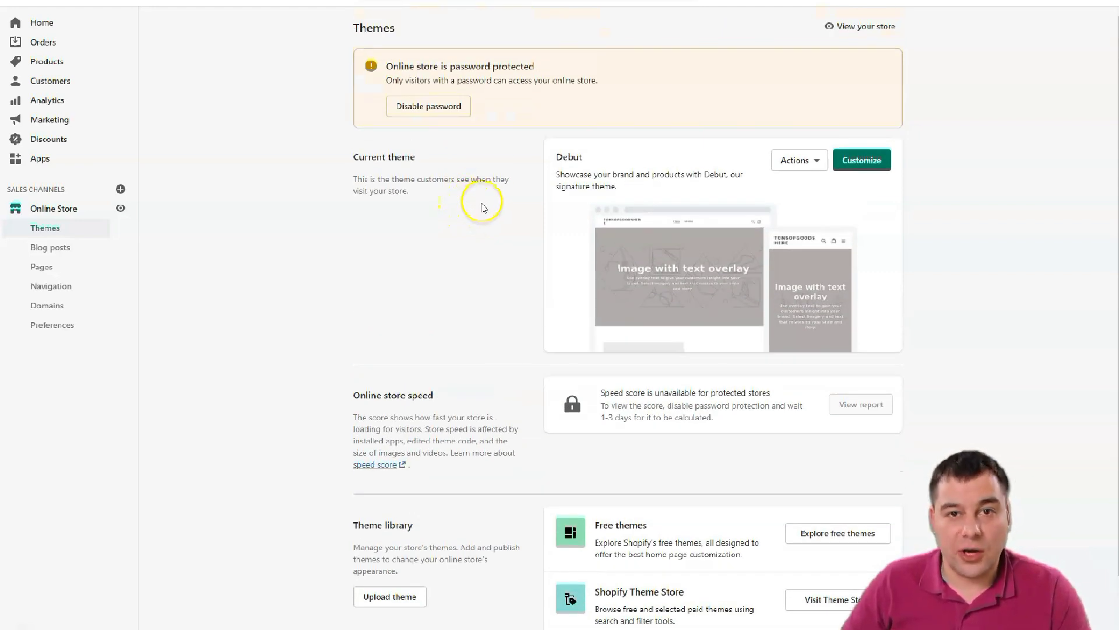
scroll(469, 214, down, 1)
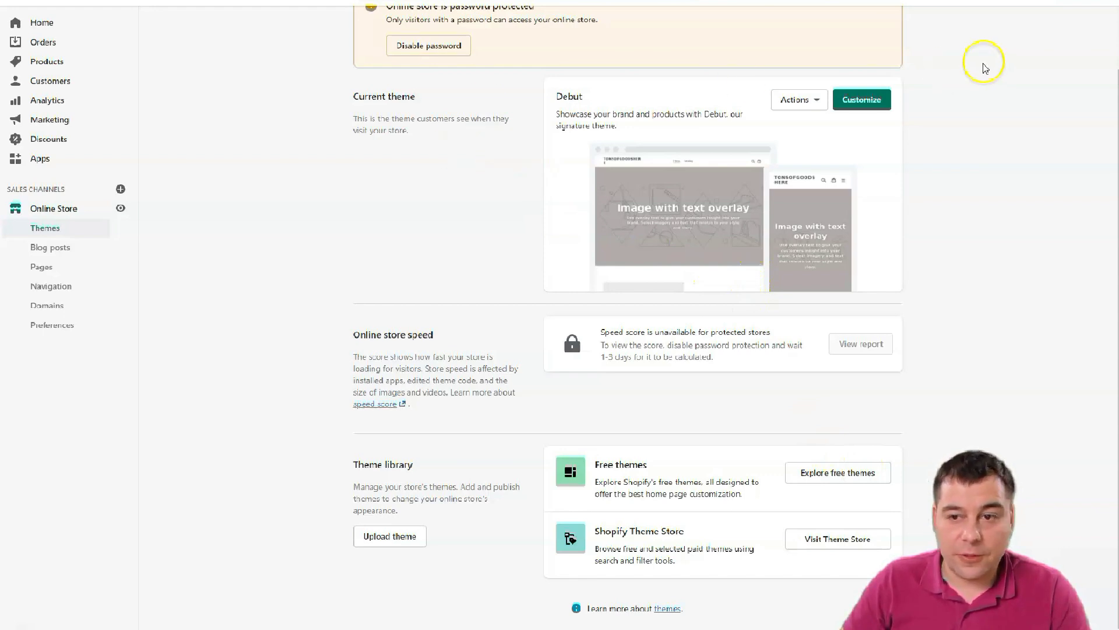
click(862, 100)
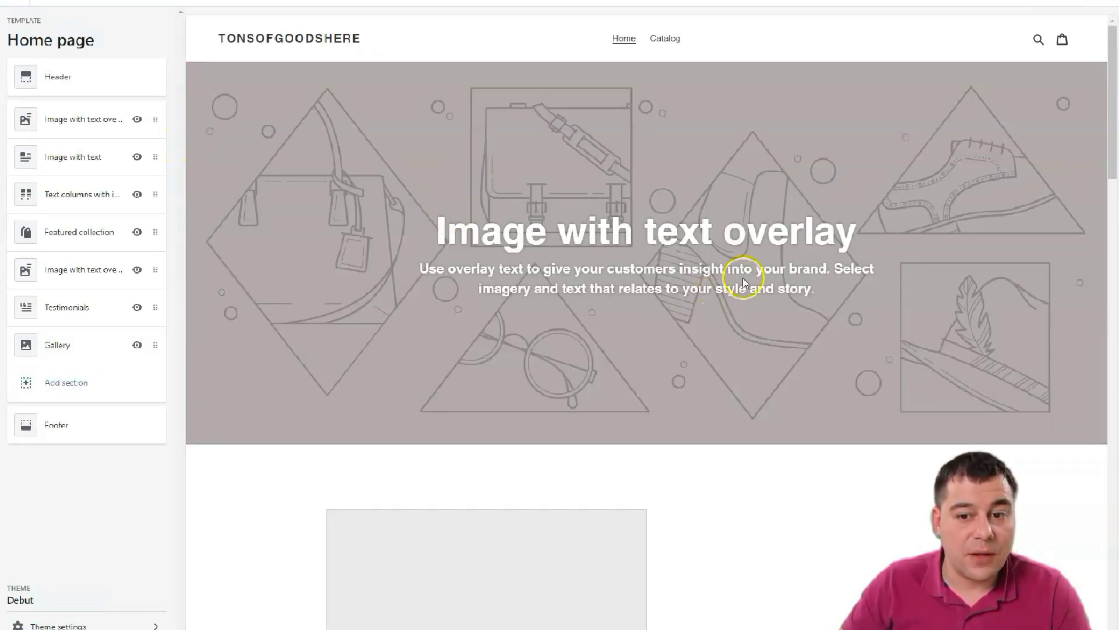
Move the Featured collection section of the home page below Testimonials, just above Gallery
scroll(636, 210, down, 12)
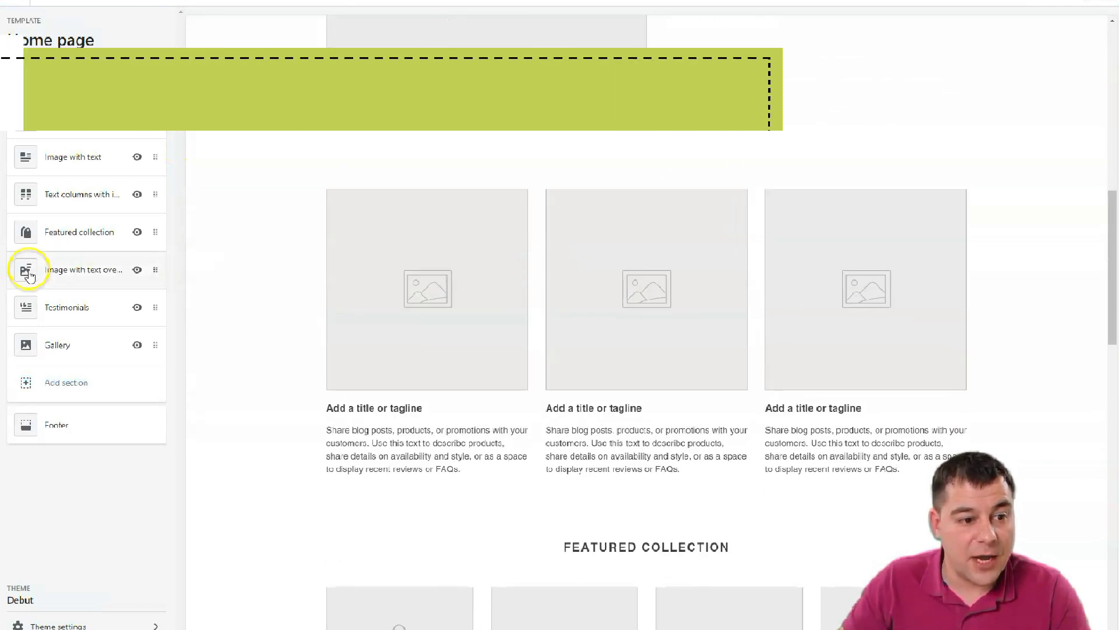
drag(155, 231, 153, 266)
click(154, 345)
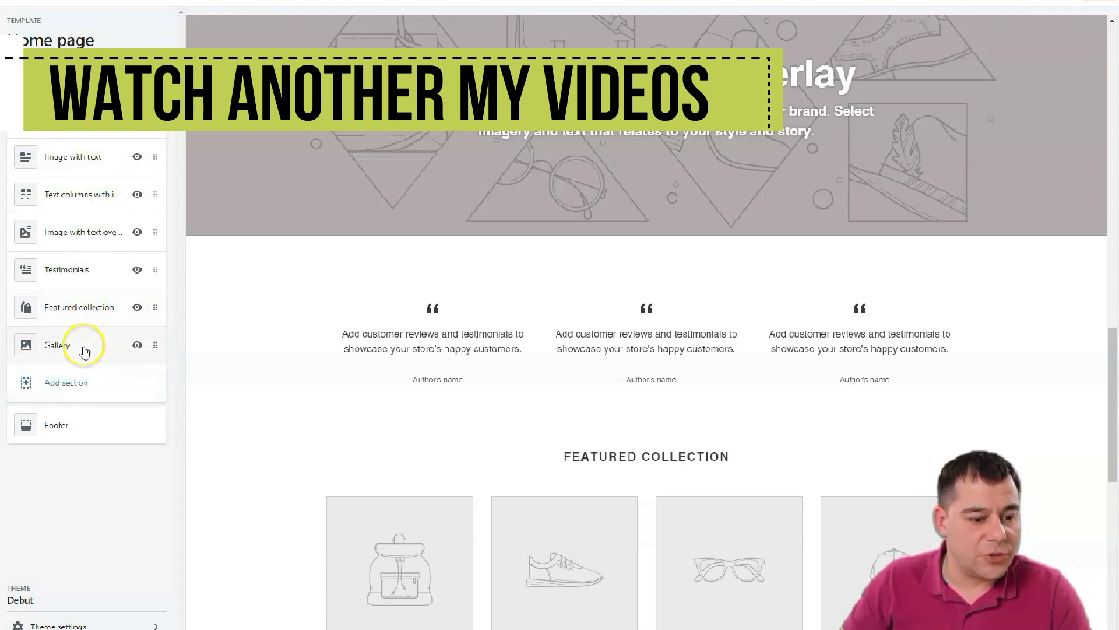
scroll(625, 133, up, 15)
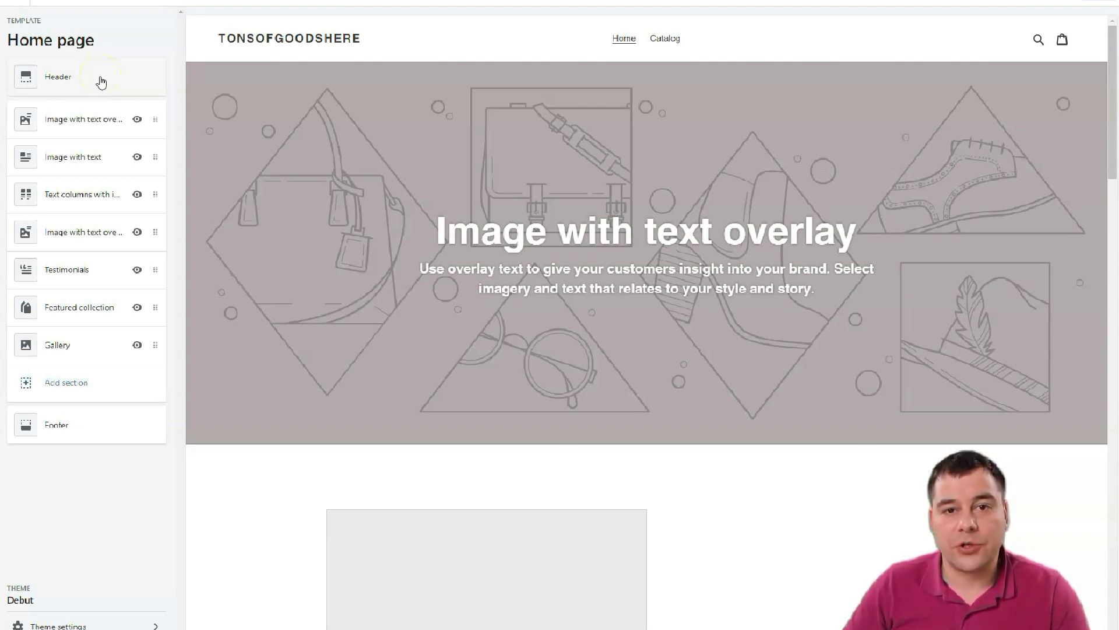
Browse the free image categories for the home page's first image with text overlay section, and close them without choosing an image
click(56, 85)
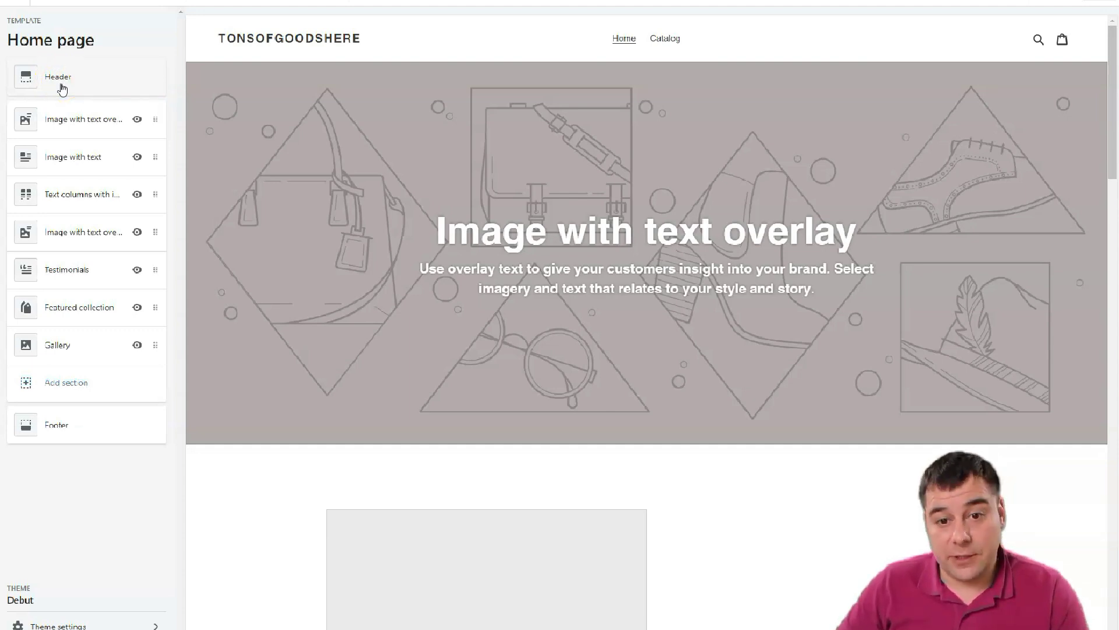
click(82, 120)
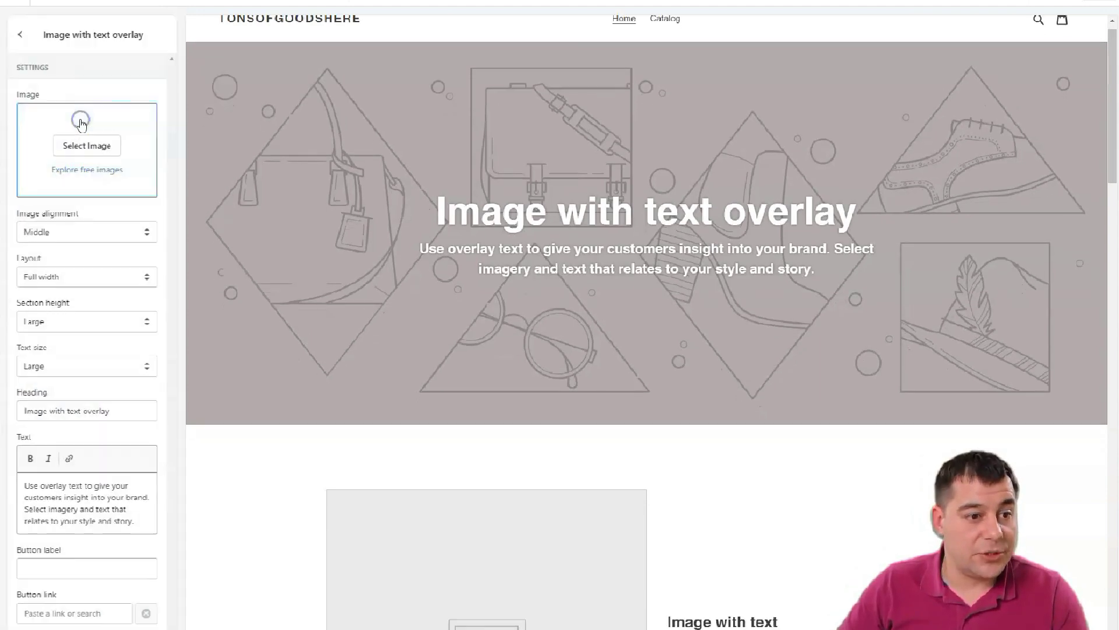
click(78, 172)
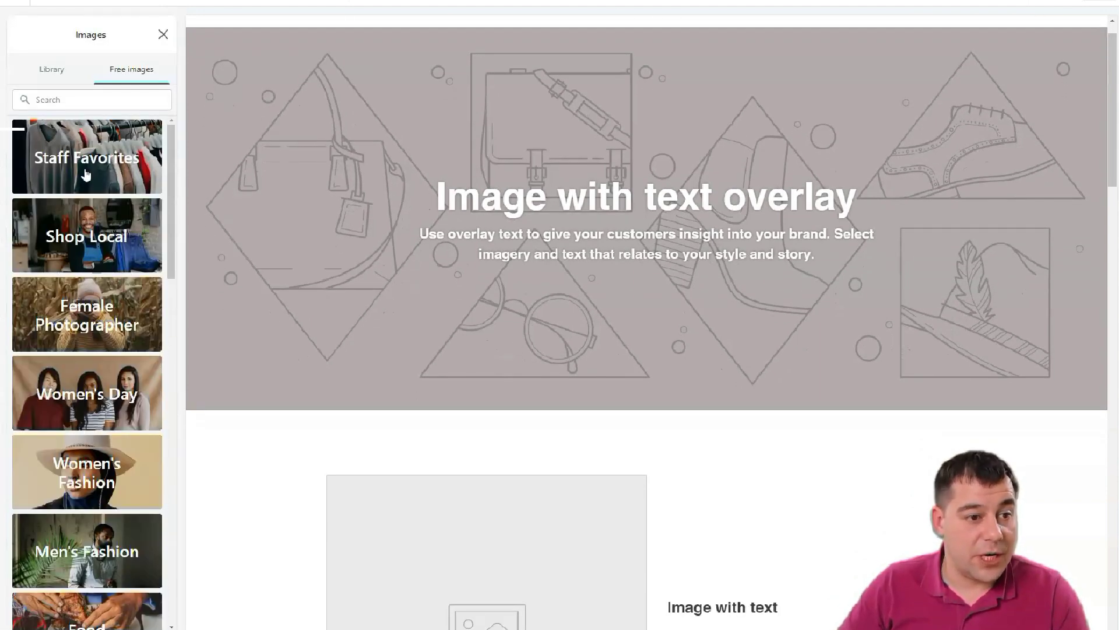
click(96, 177)
scroll(97, 181, down, 15)
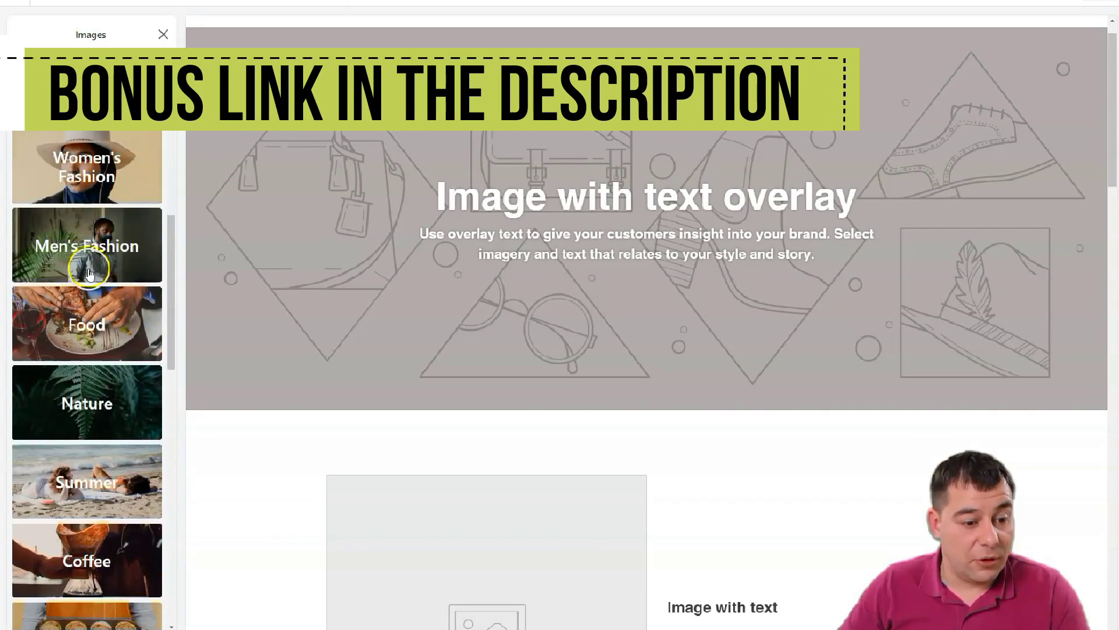
scroll(89, 274, down, 4)
click(87, 560)
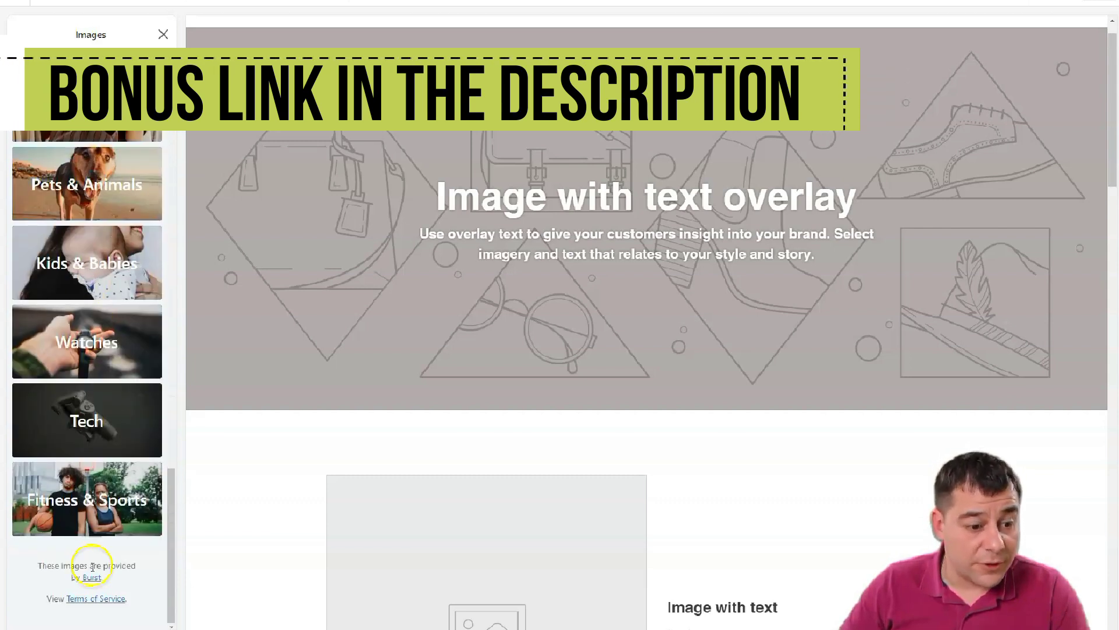
scroll(82, 291, up, 6)
click(75, 201)
scroll(75, 201, up, 8)
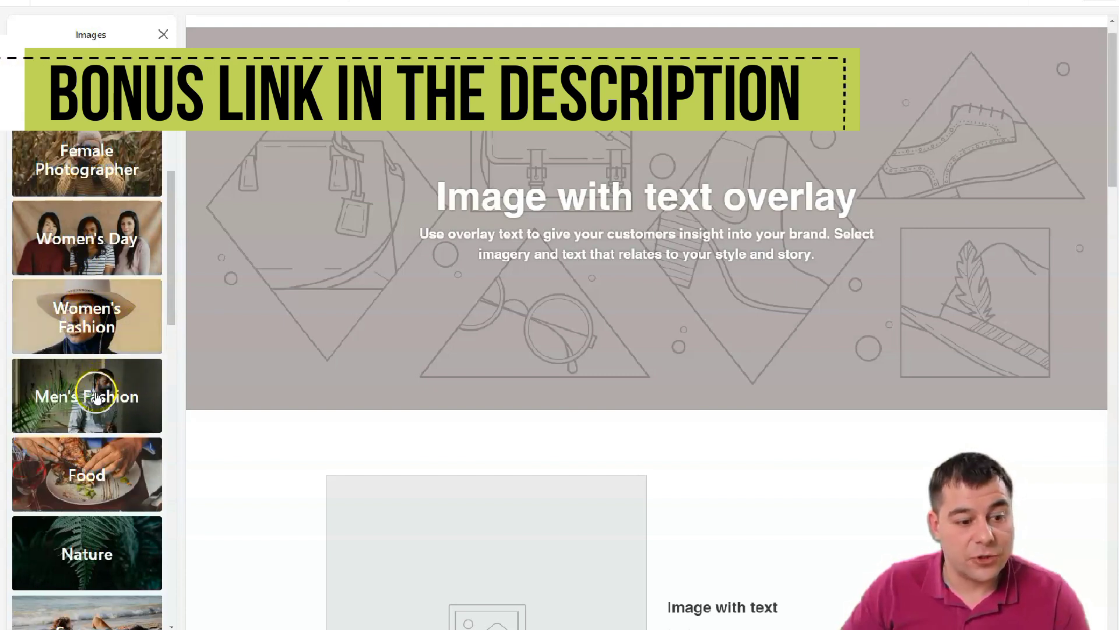
scroll(109, 152, up, 2)
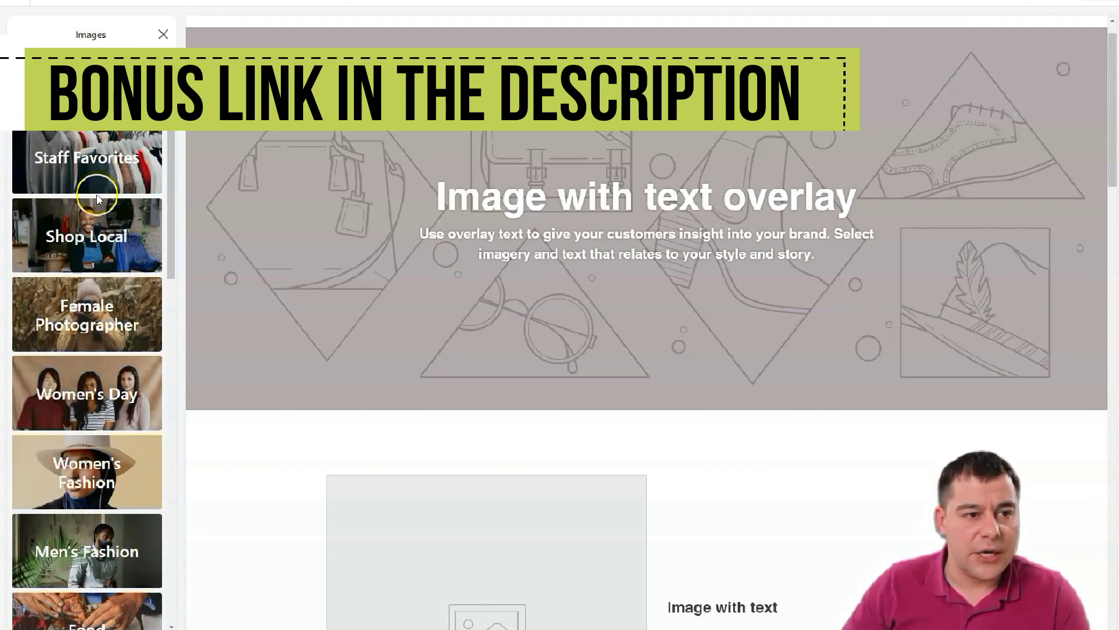
click(161, 34)
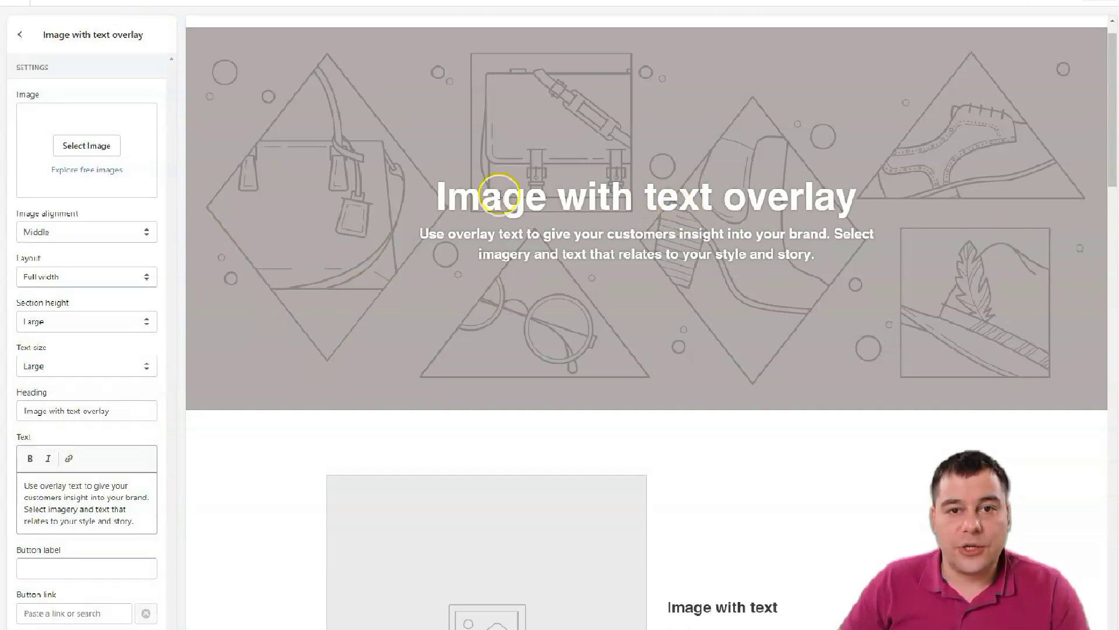
Return to the home page section list and leave the theme editor, discarding the unsaved changes
click(20, 35)
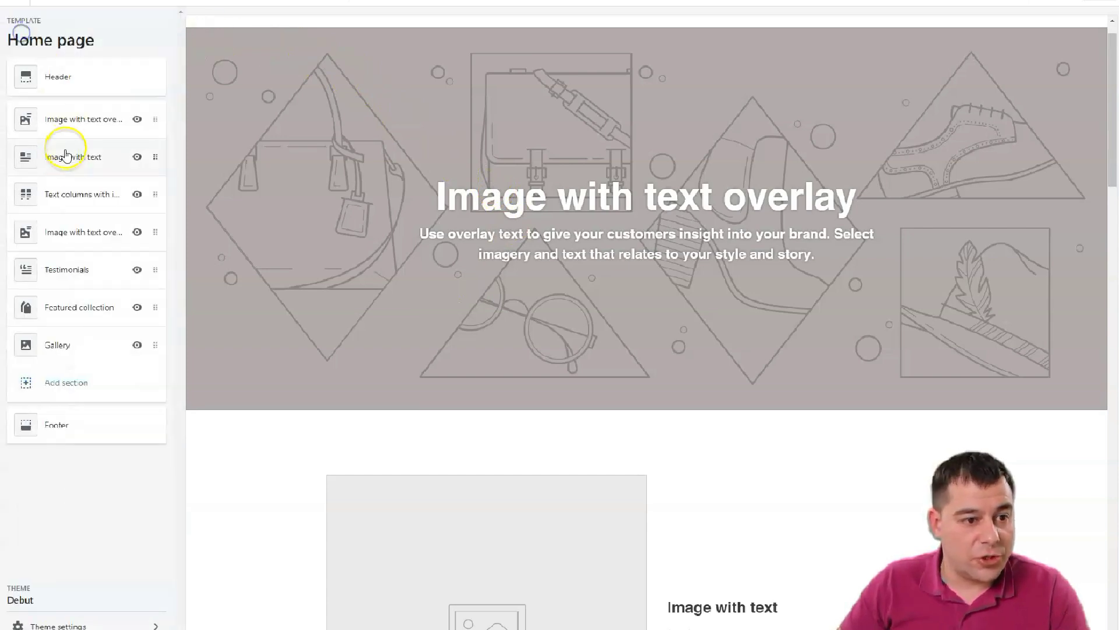
click(11, 1)
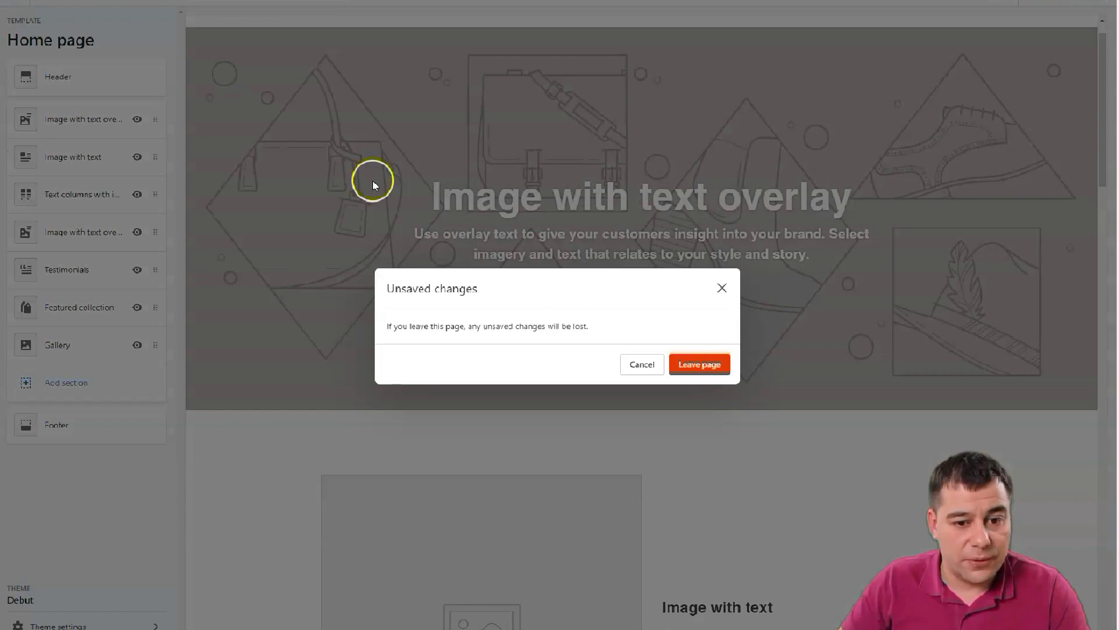
click(696, 364)
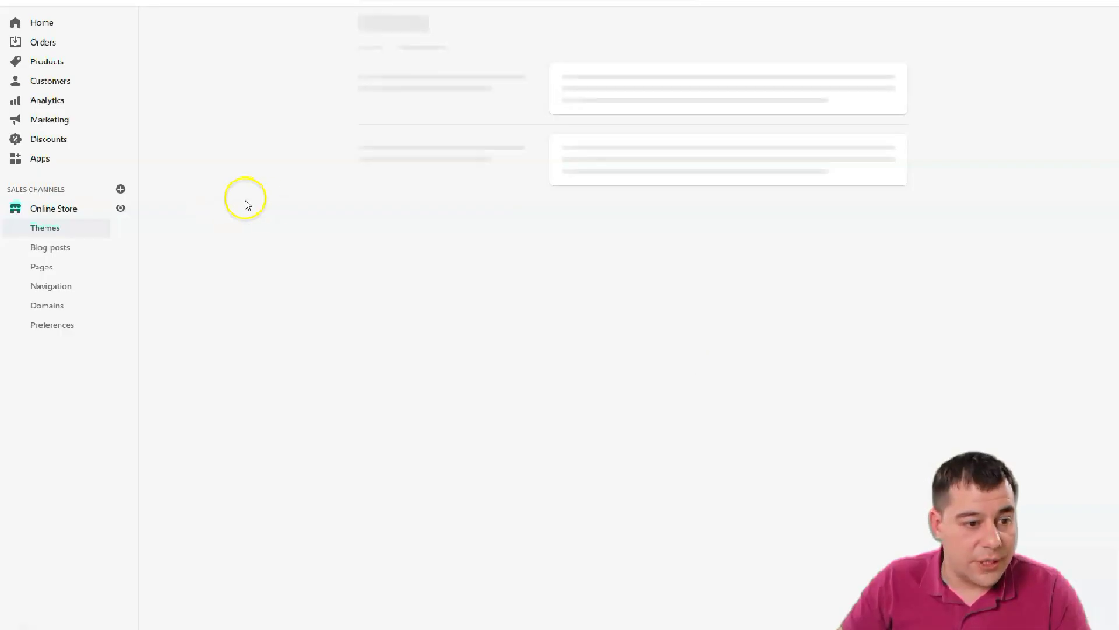
Look at the online store's domains and review its preferences, from title and meta description to password and spam protection
click(41, 305)
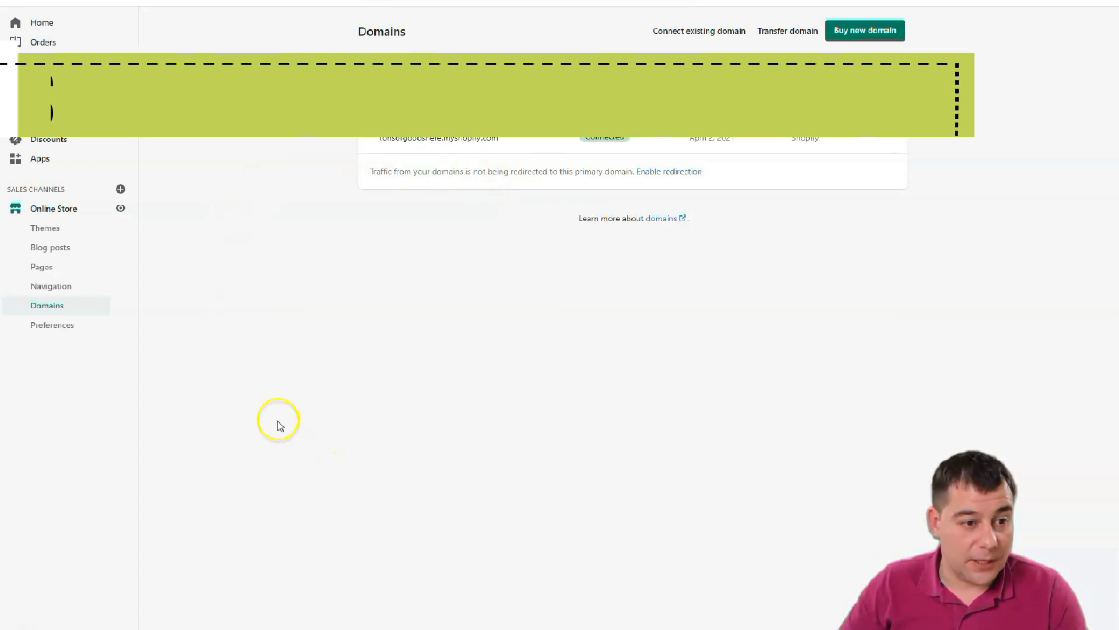
click(61, 326)
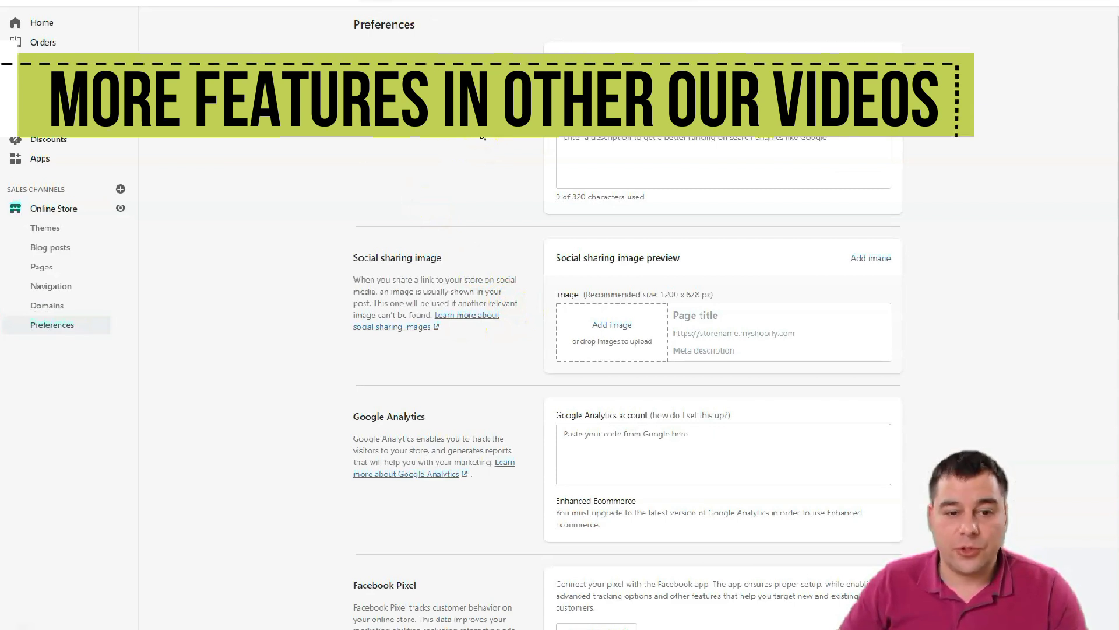
scroll(484, 137, down, 2)
scroll(493, 139, down, 8)
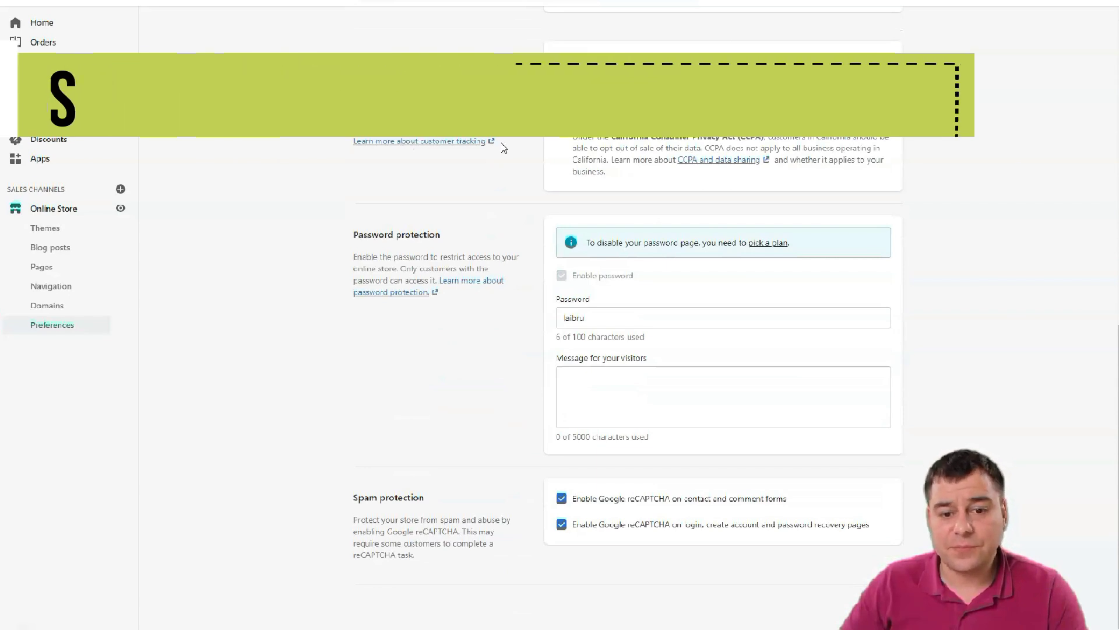
scroll(517, 188, up, 1)
scroll(517, 188, up, 10)
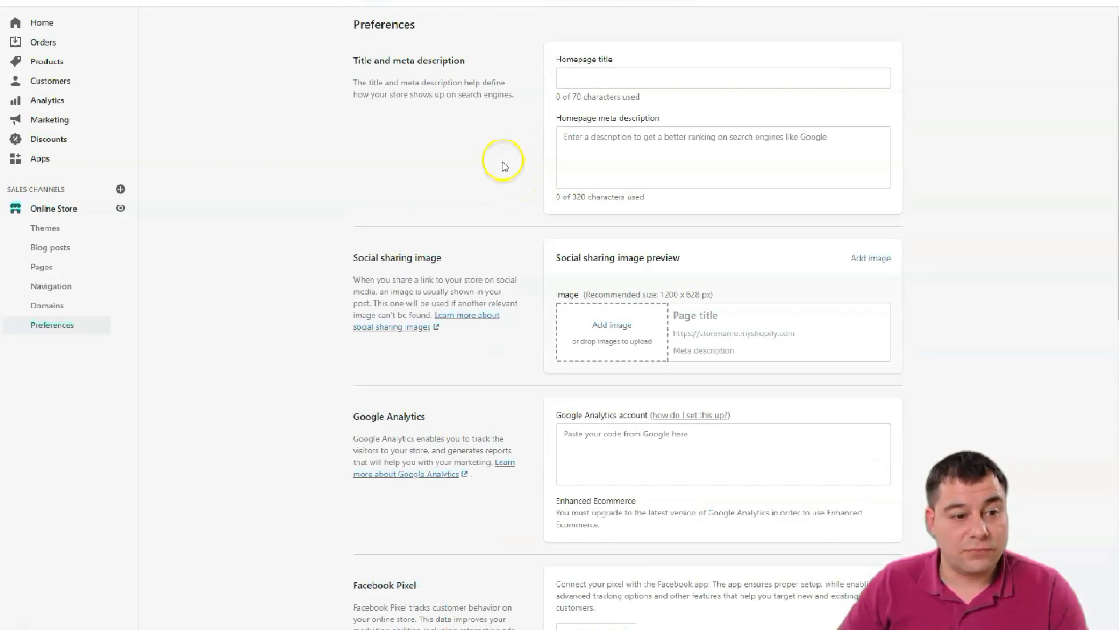
Return to the admin home and look through its setup tips and suggestion cards
click(41, 22)
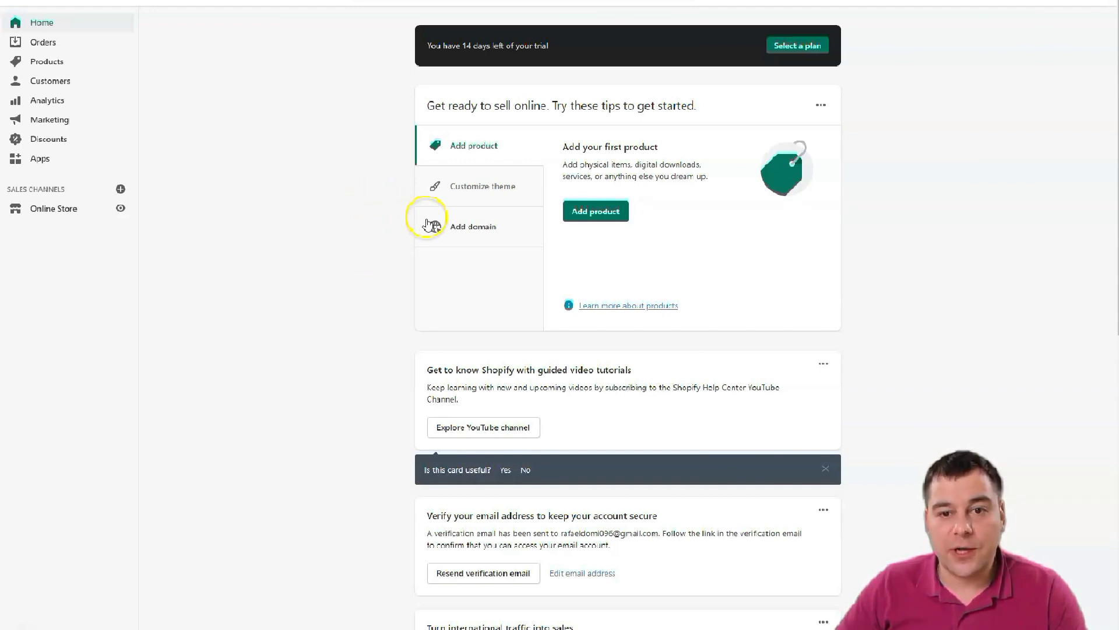
scroll(367, 259, down, 3)
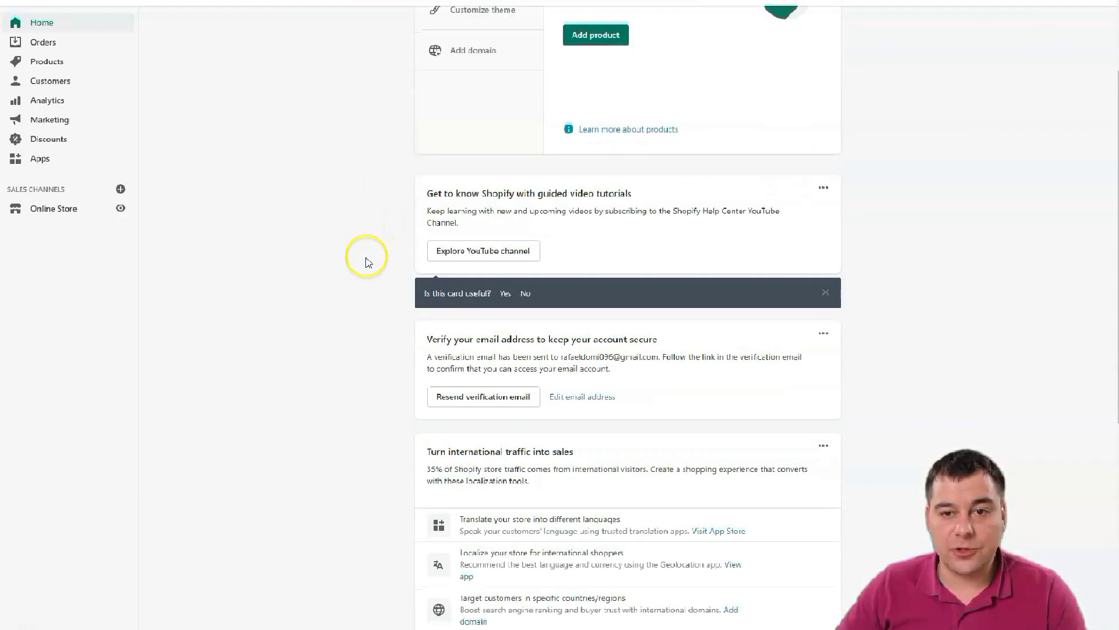
scroll(367, 261, up, 3)
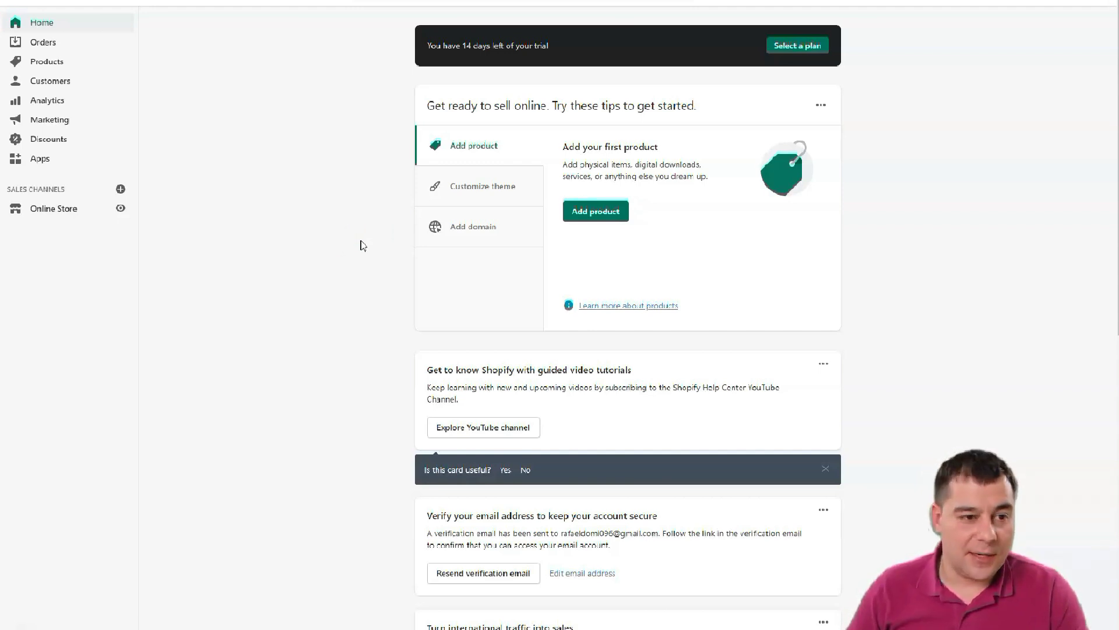
scroll(361, 245, down, 6)
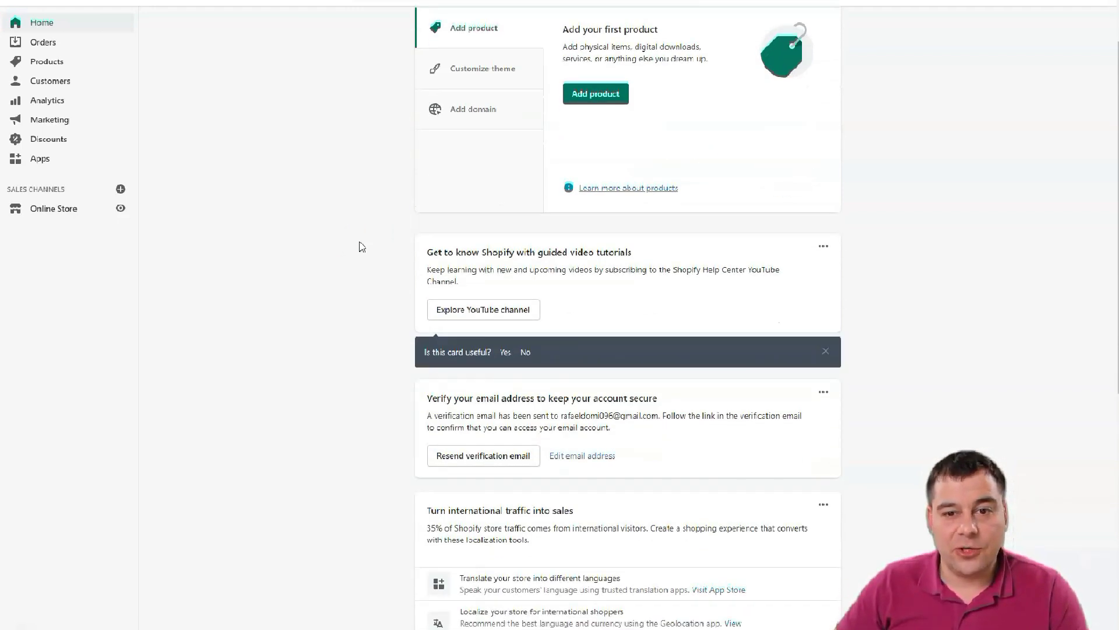
scroll(362, 247, down, 5)
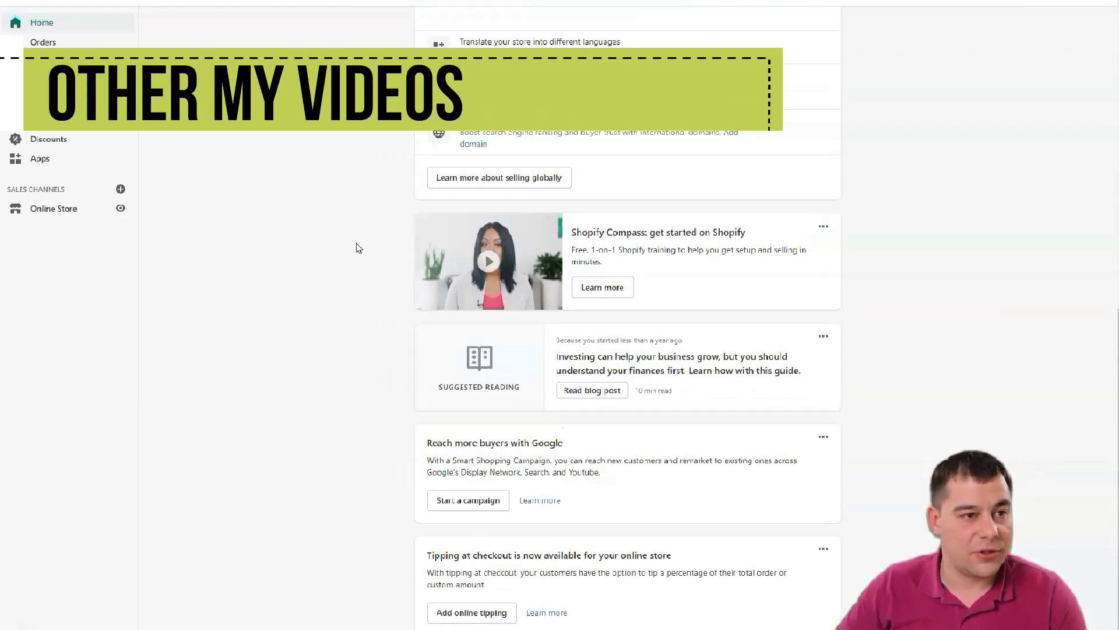
scroll(358, 247, up, 12)
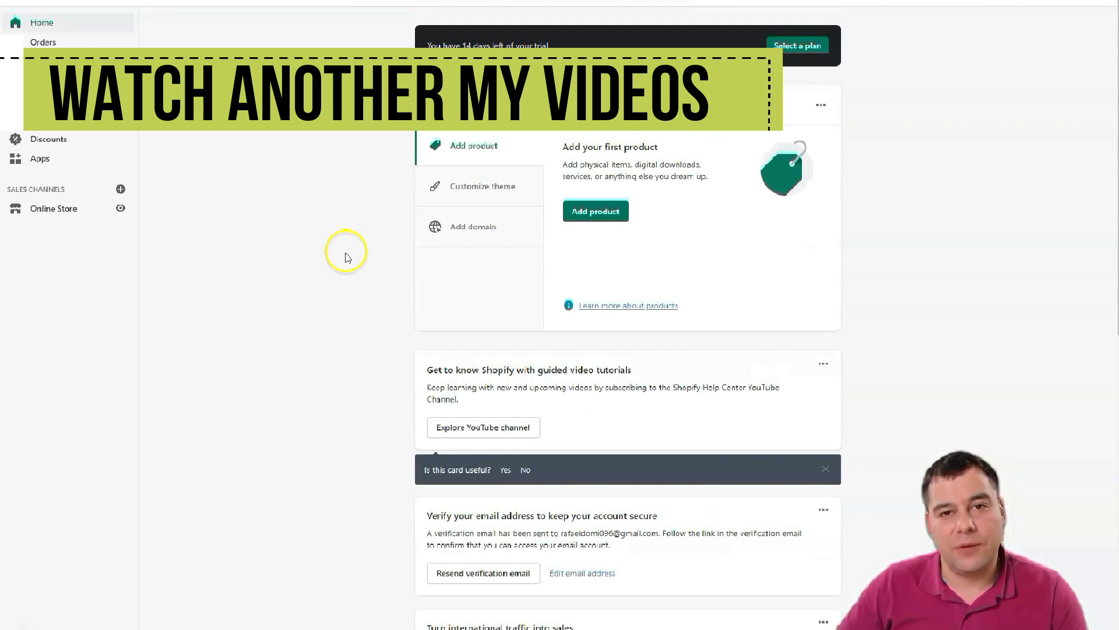